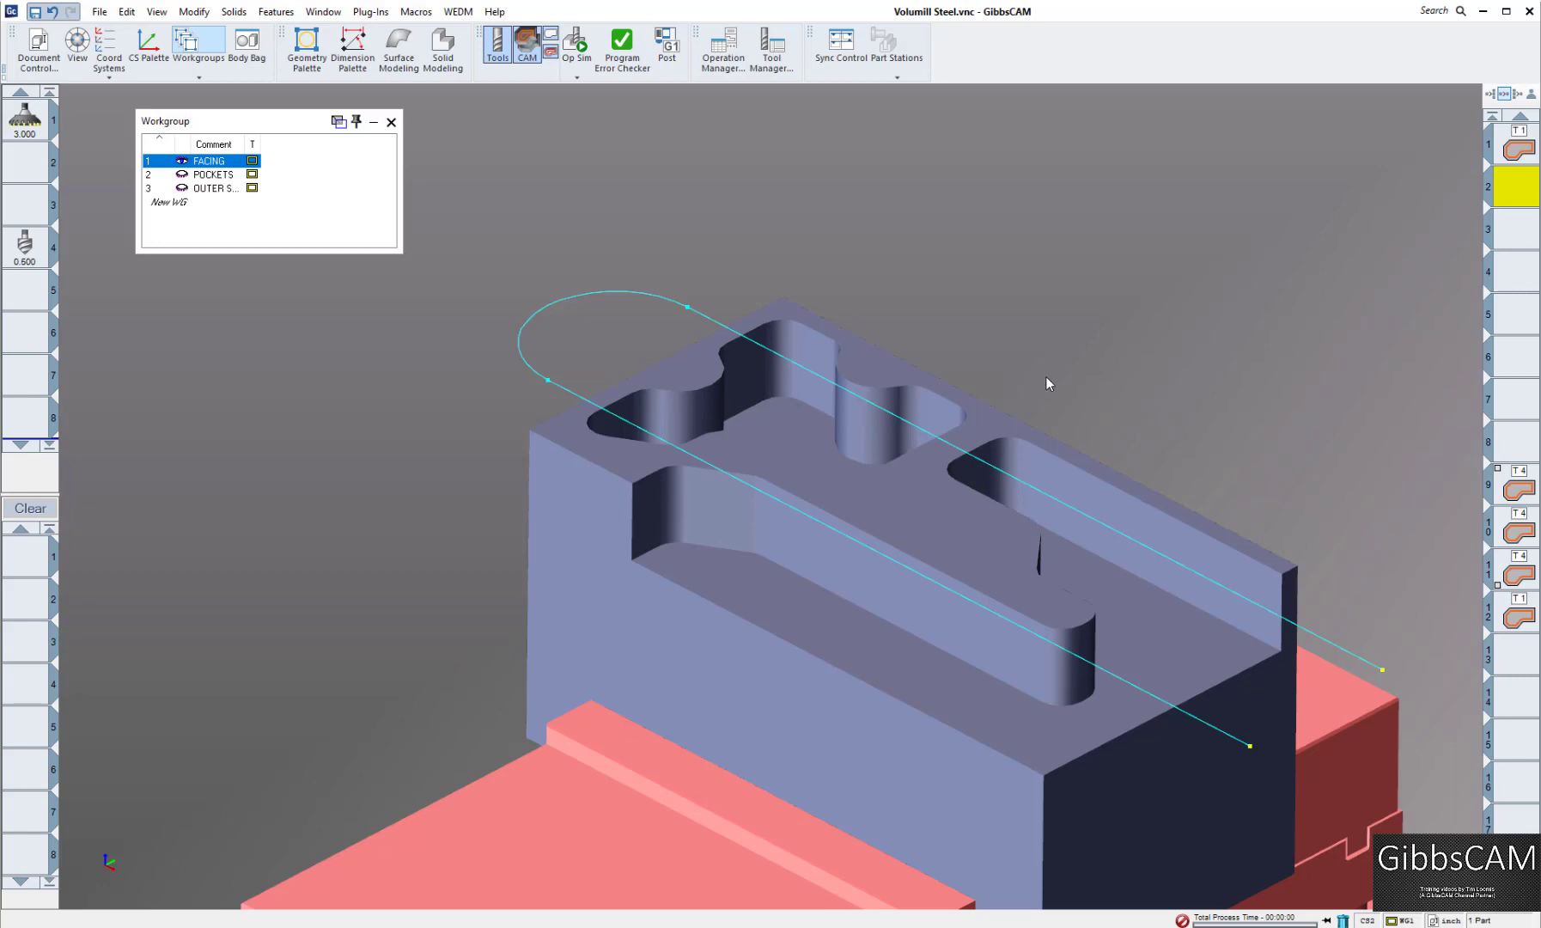
Orbit, zoom and tilt the view to inspect the pocketed block from several angles
middle_click_drag(1046, 377, 1081, 359)
scroll(1082, 359, "up", 3)
key("Up")
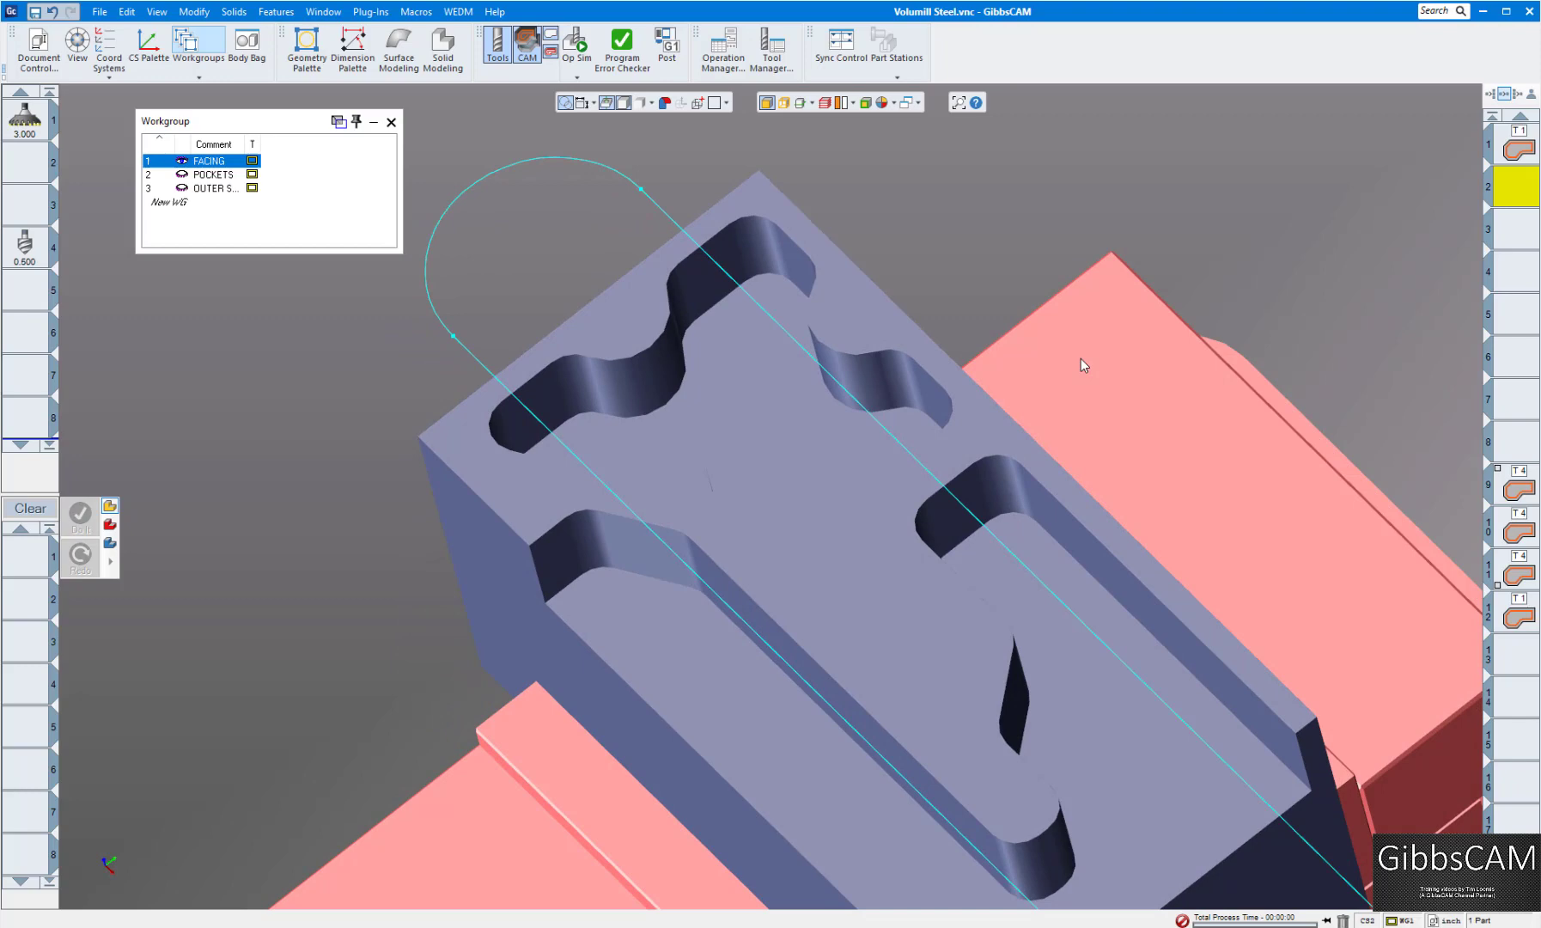
key("Up")
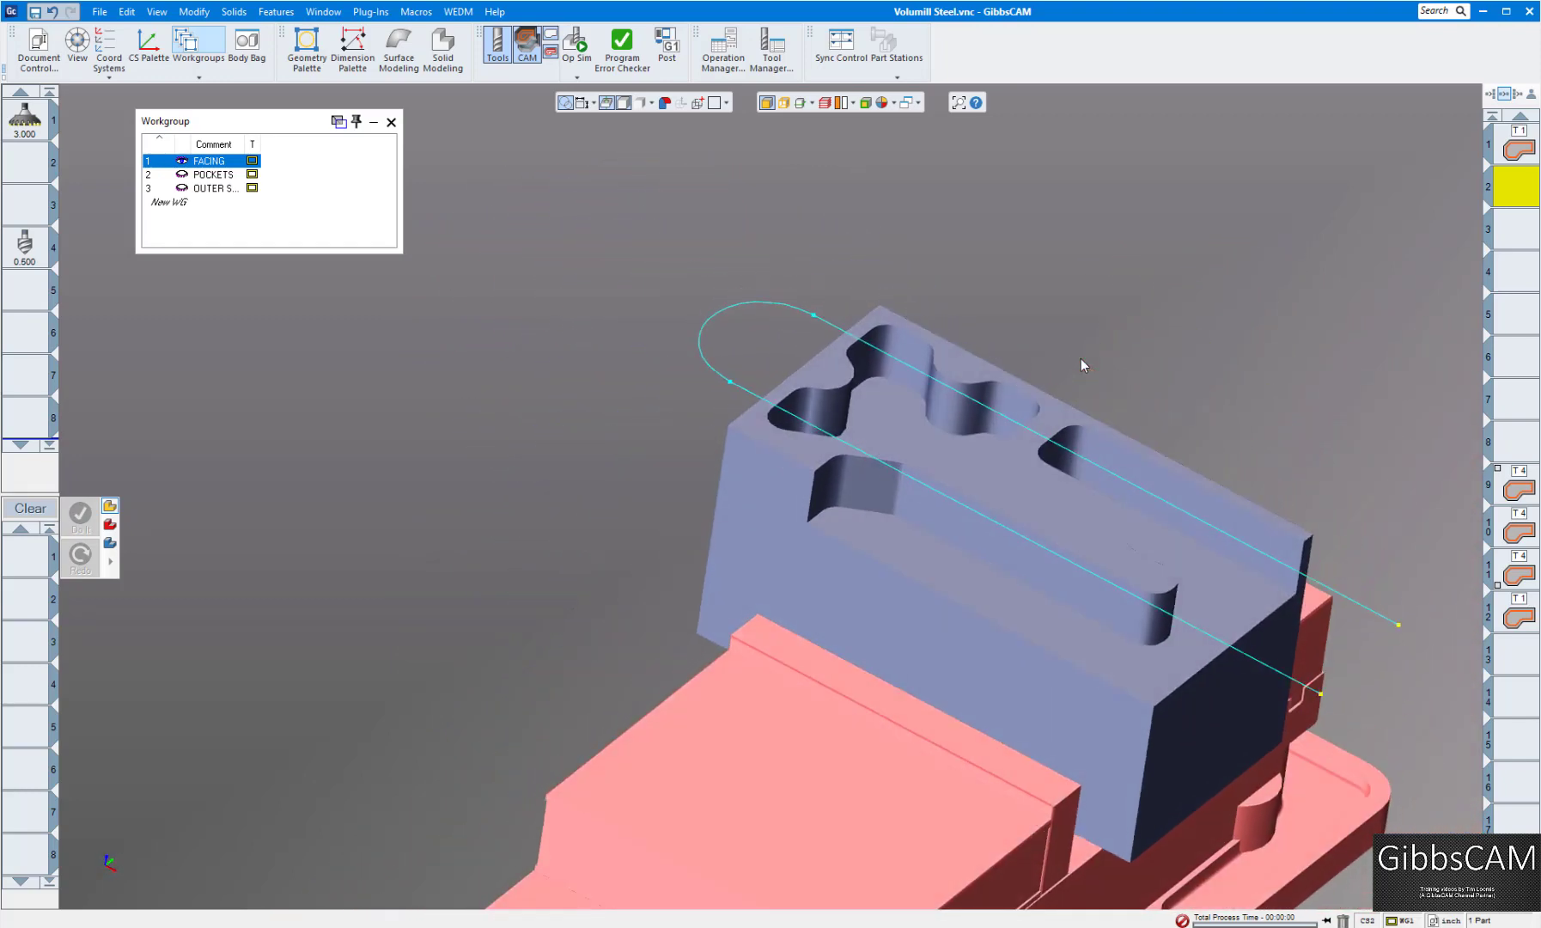
key("Up")
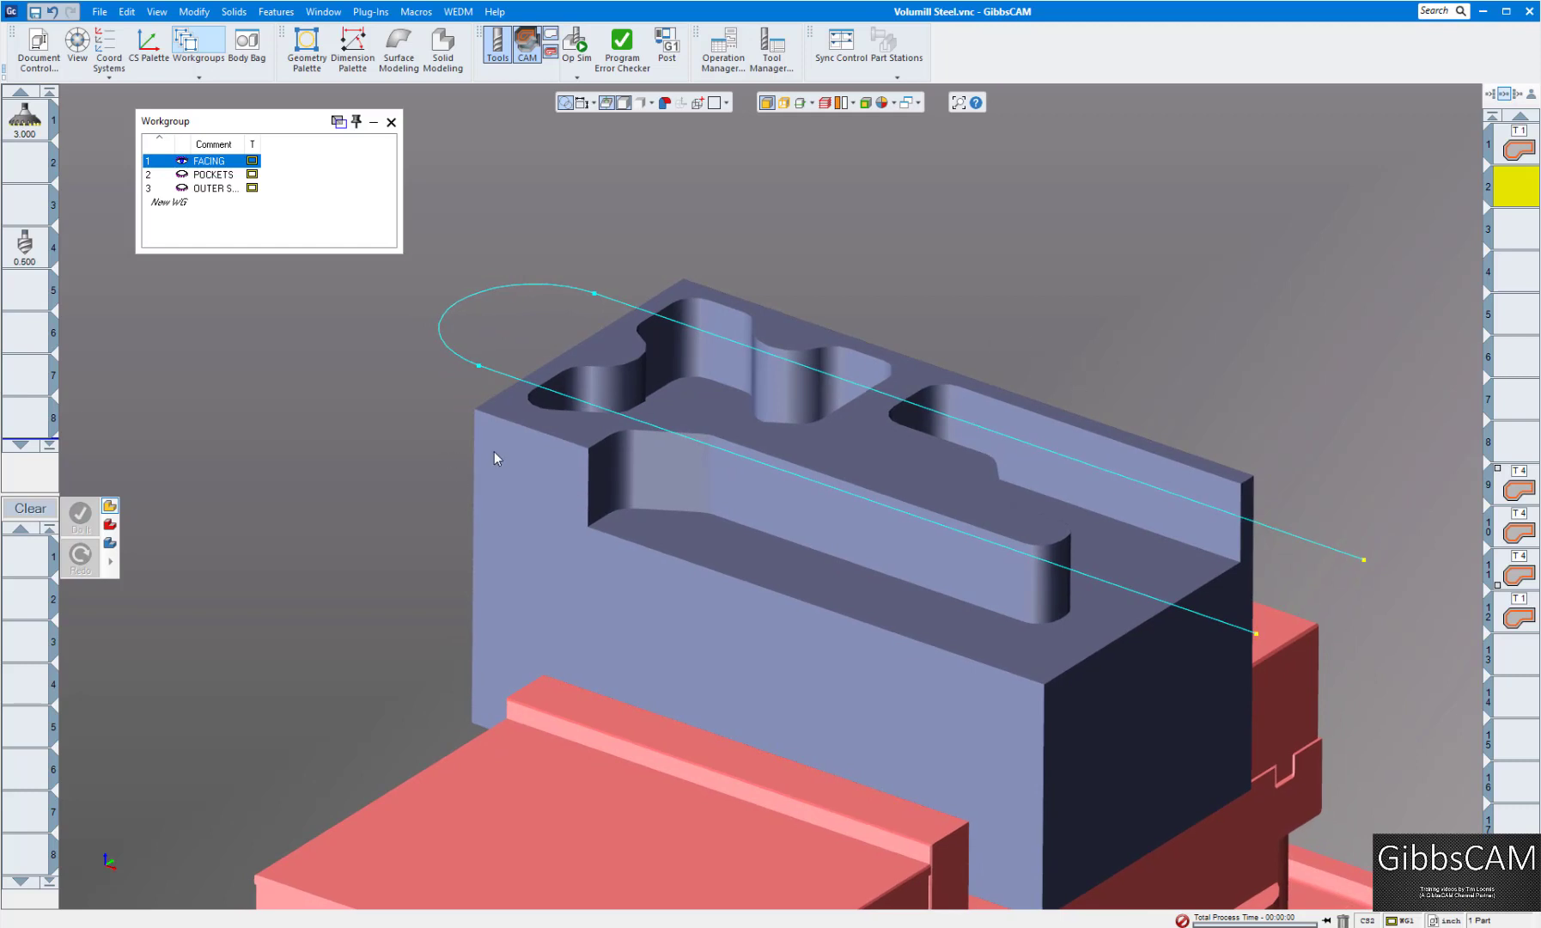
Review the contour settings of operation 1 on OUTER SHAPE, then close them
double_click(1527, 152)
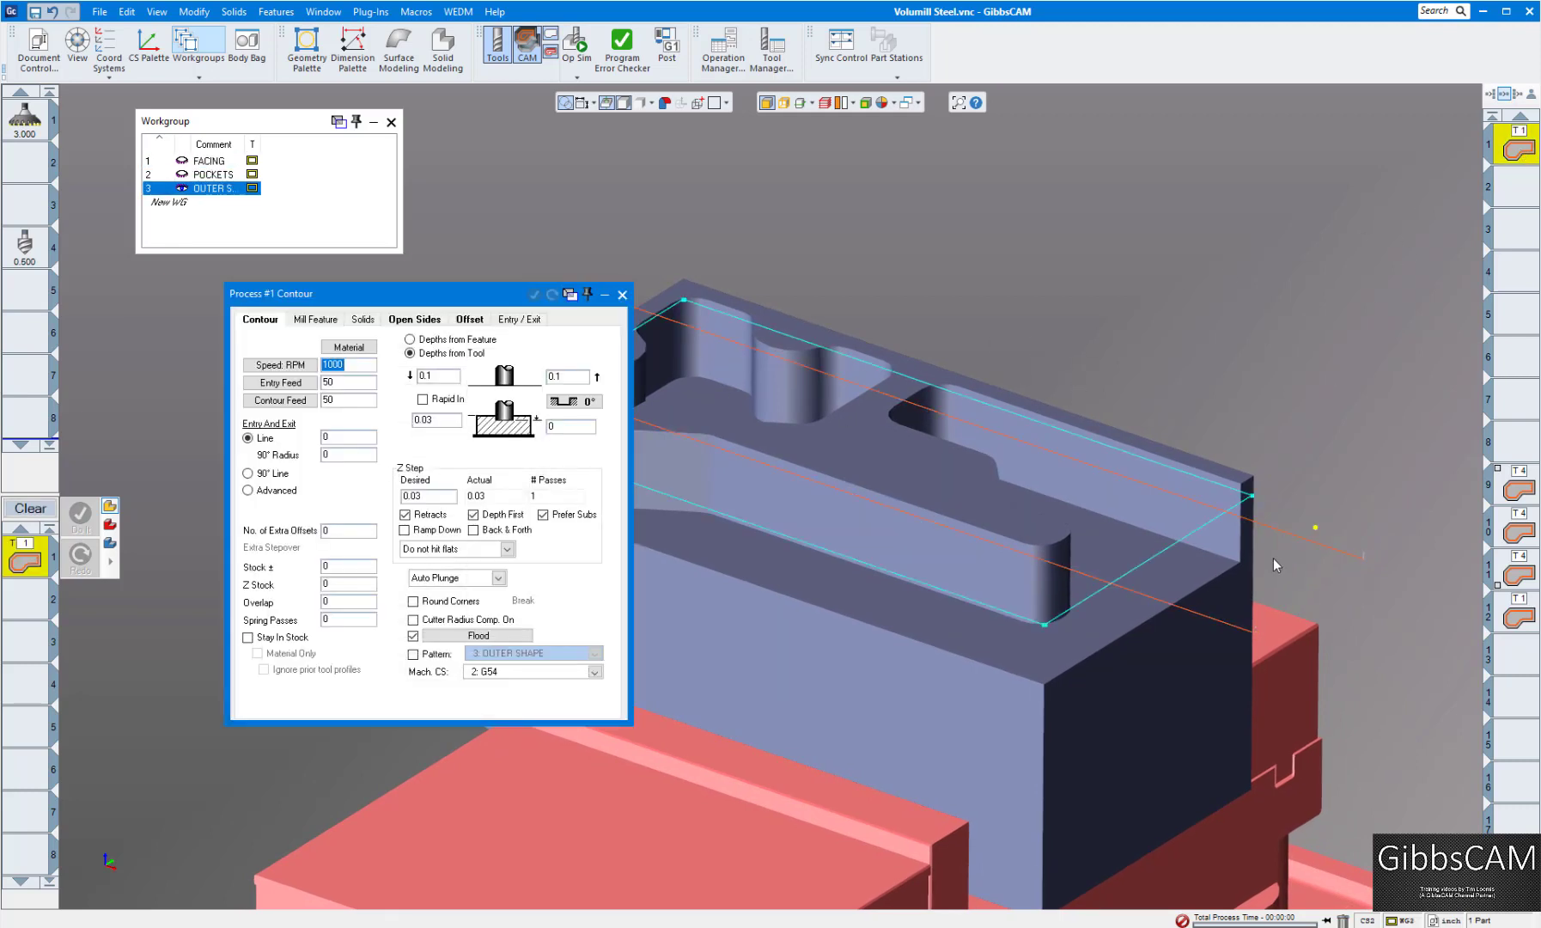
key("Down")
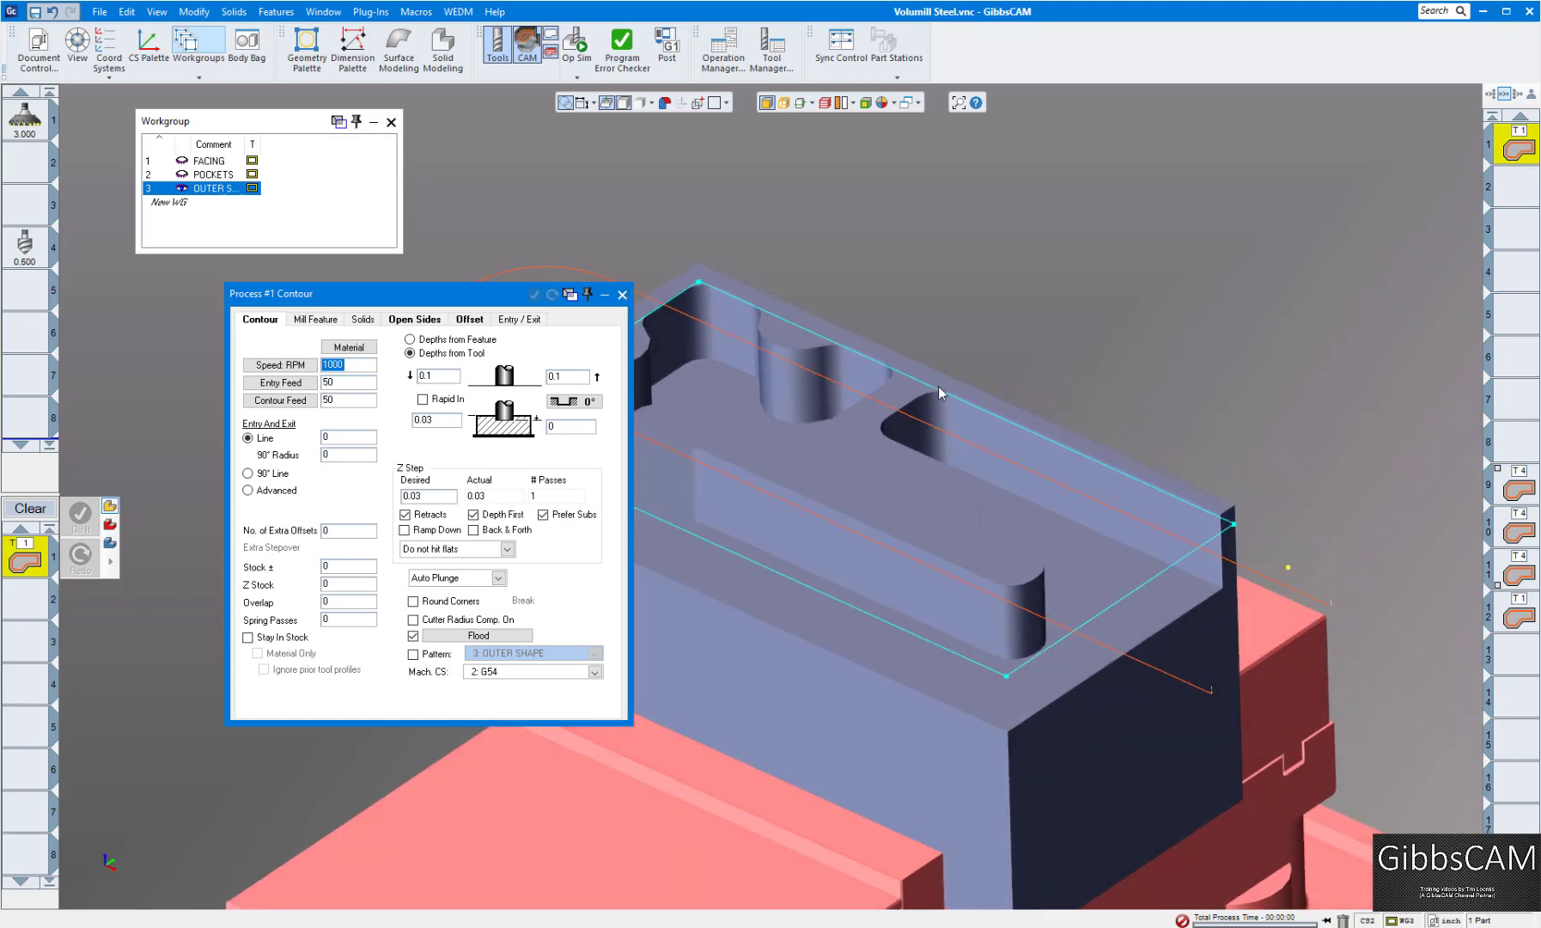
key("Escape")
key("Up")
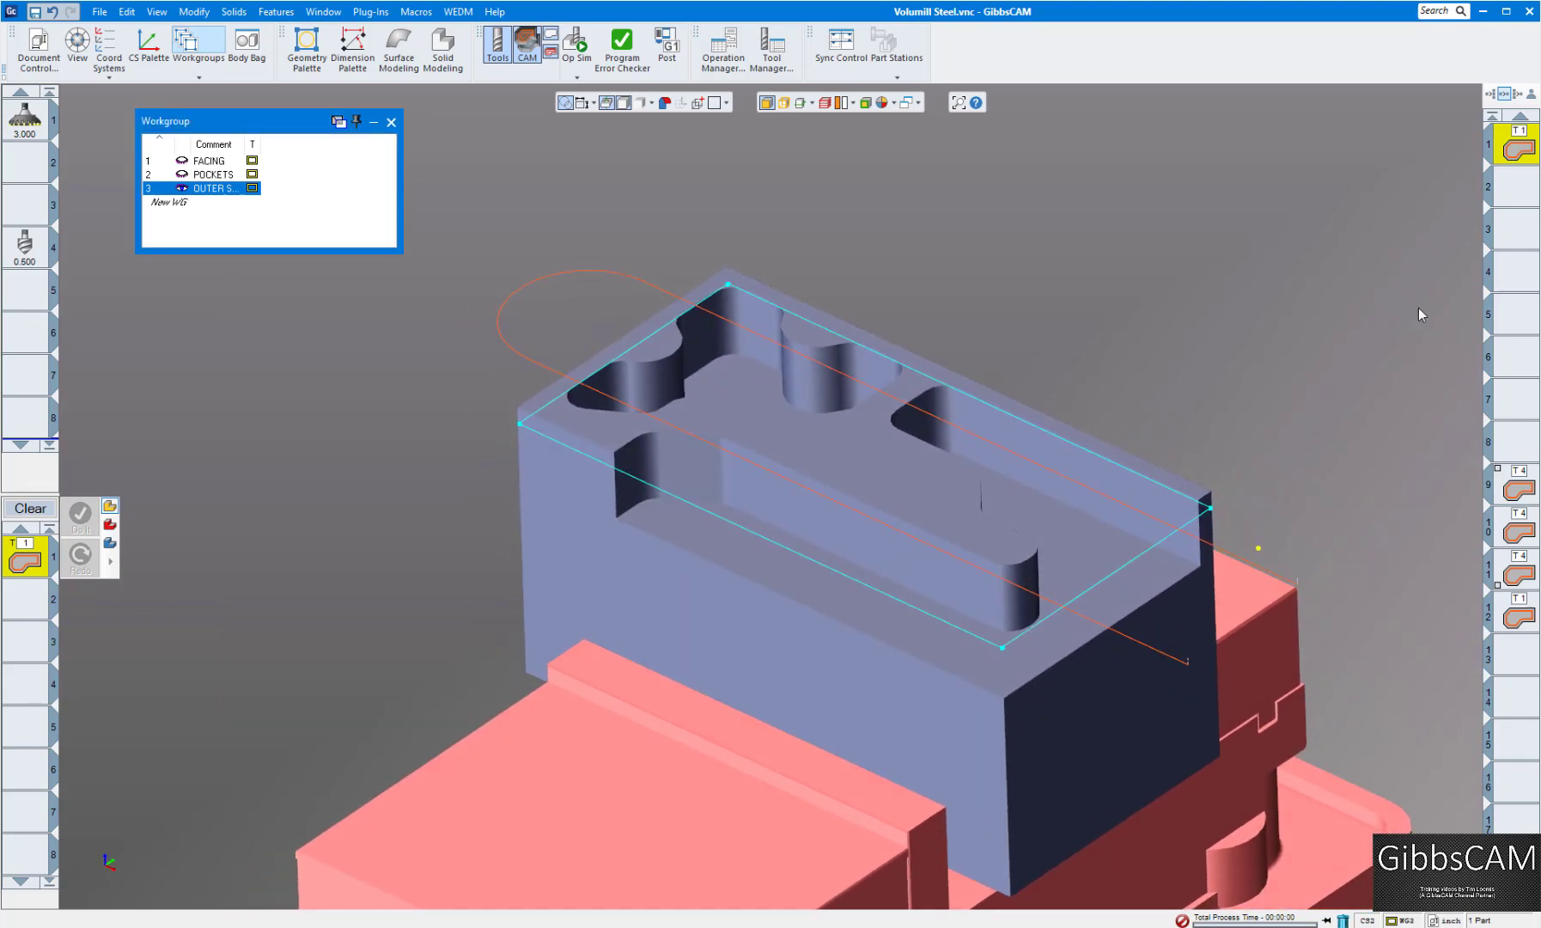
key("Down")
Activate the POCKETS workgroup, select empty operation slot 2, and zoom into the pockets
left_click(222, 175)
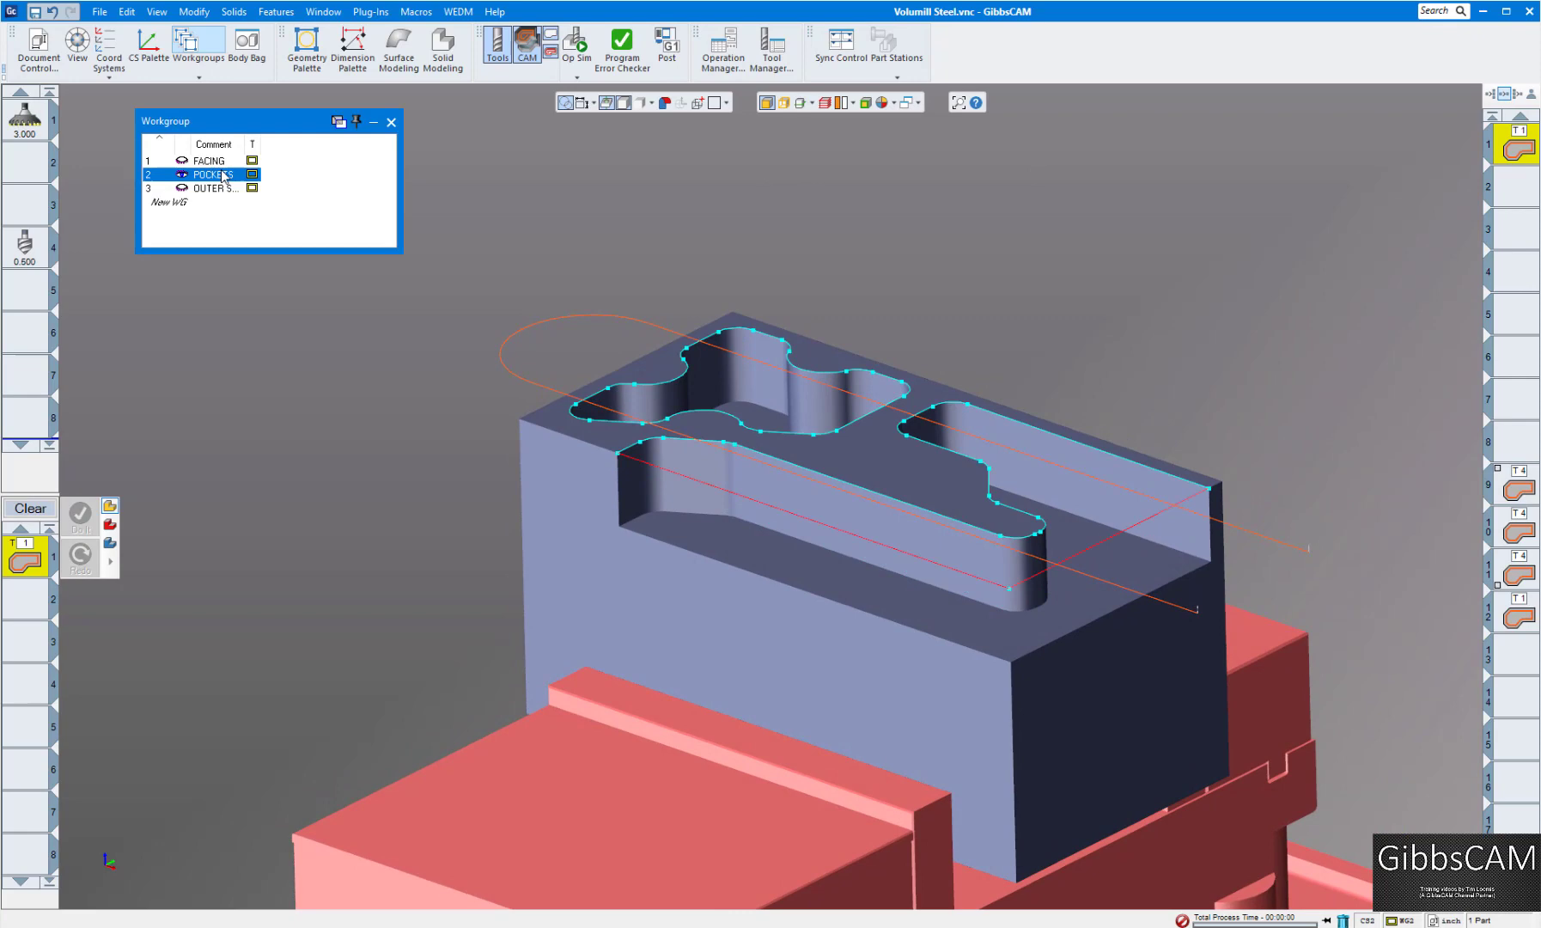
key("Down")
key("Down")
key("Down")
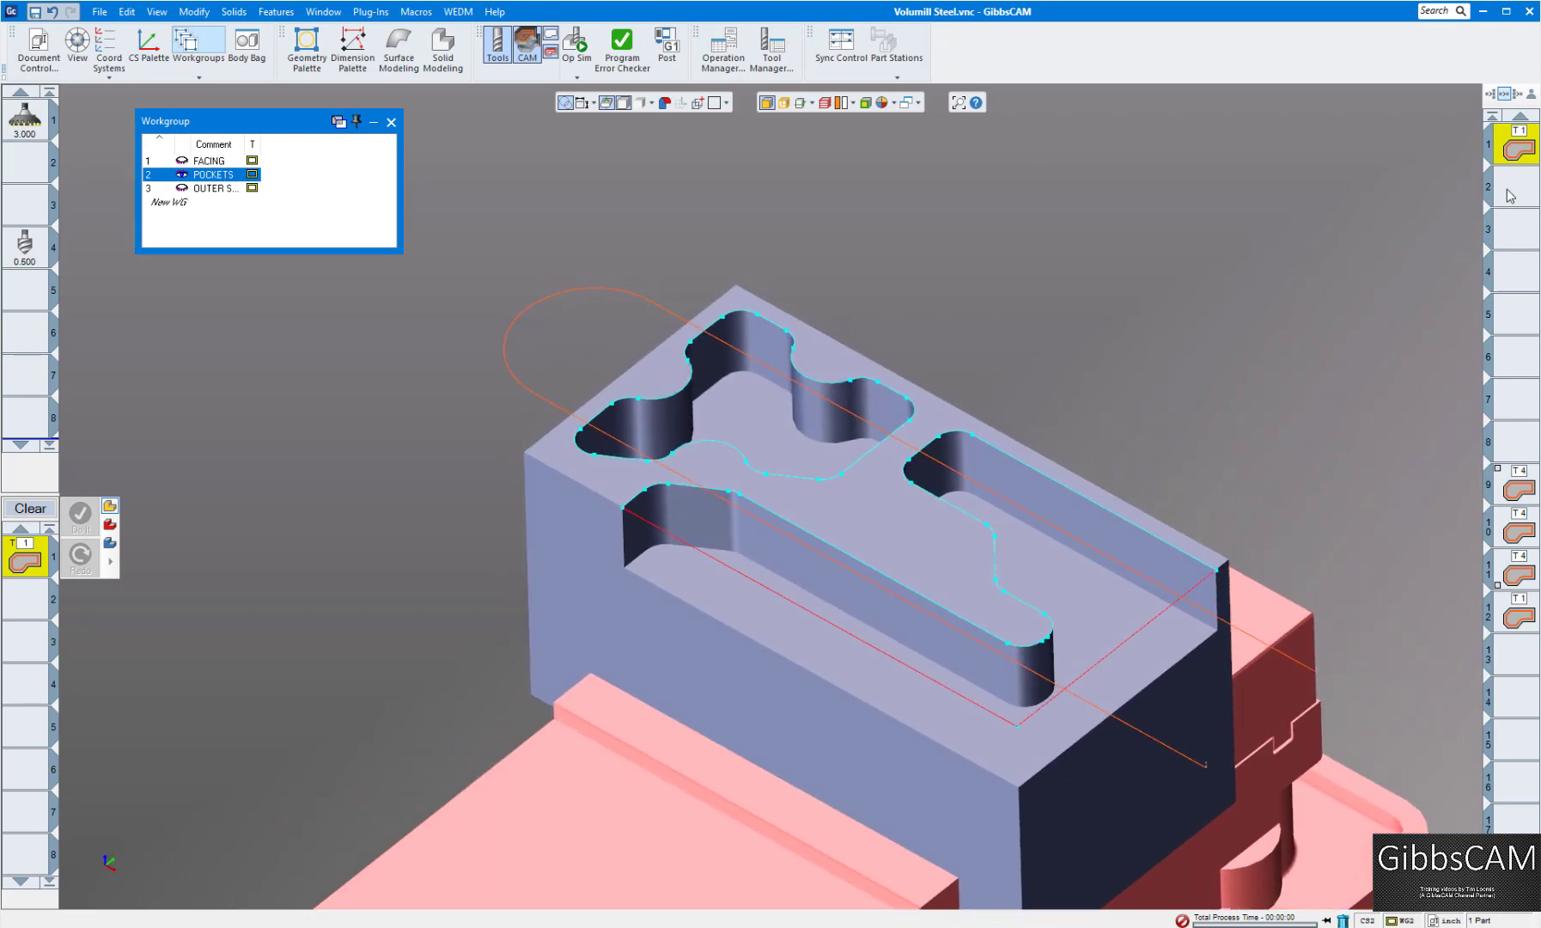
left_click(1509, 196)
key("Up")
key("Up")
key("Up")
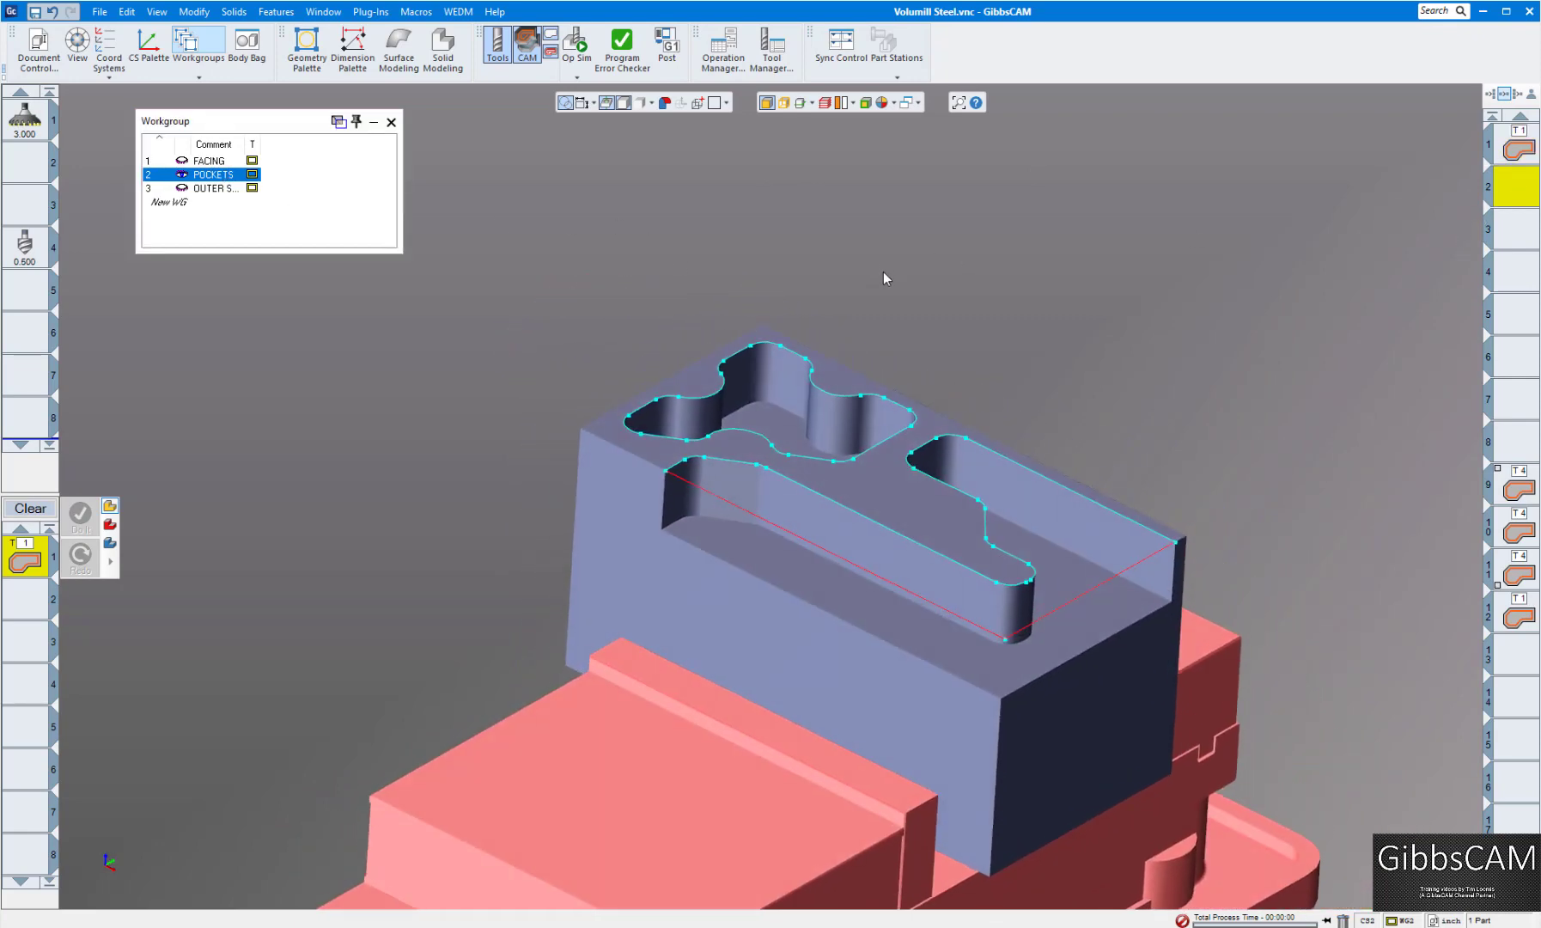
scroll(879, 275, "up", 5)
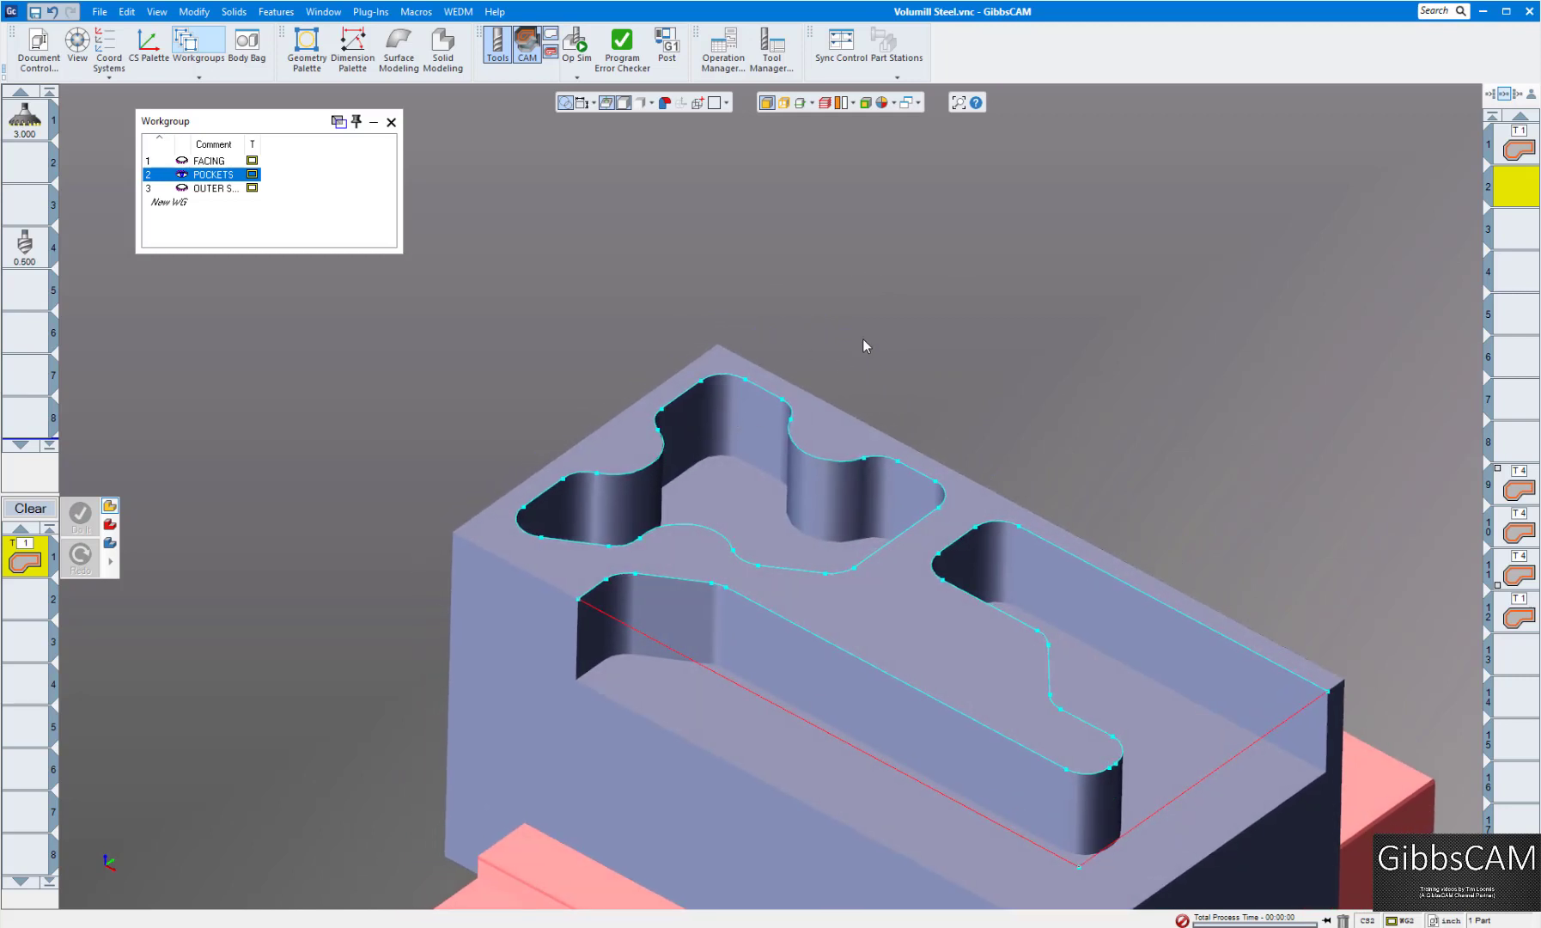
key("Up")
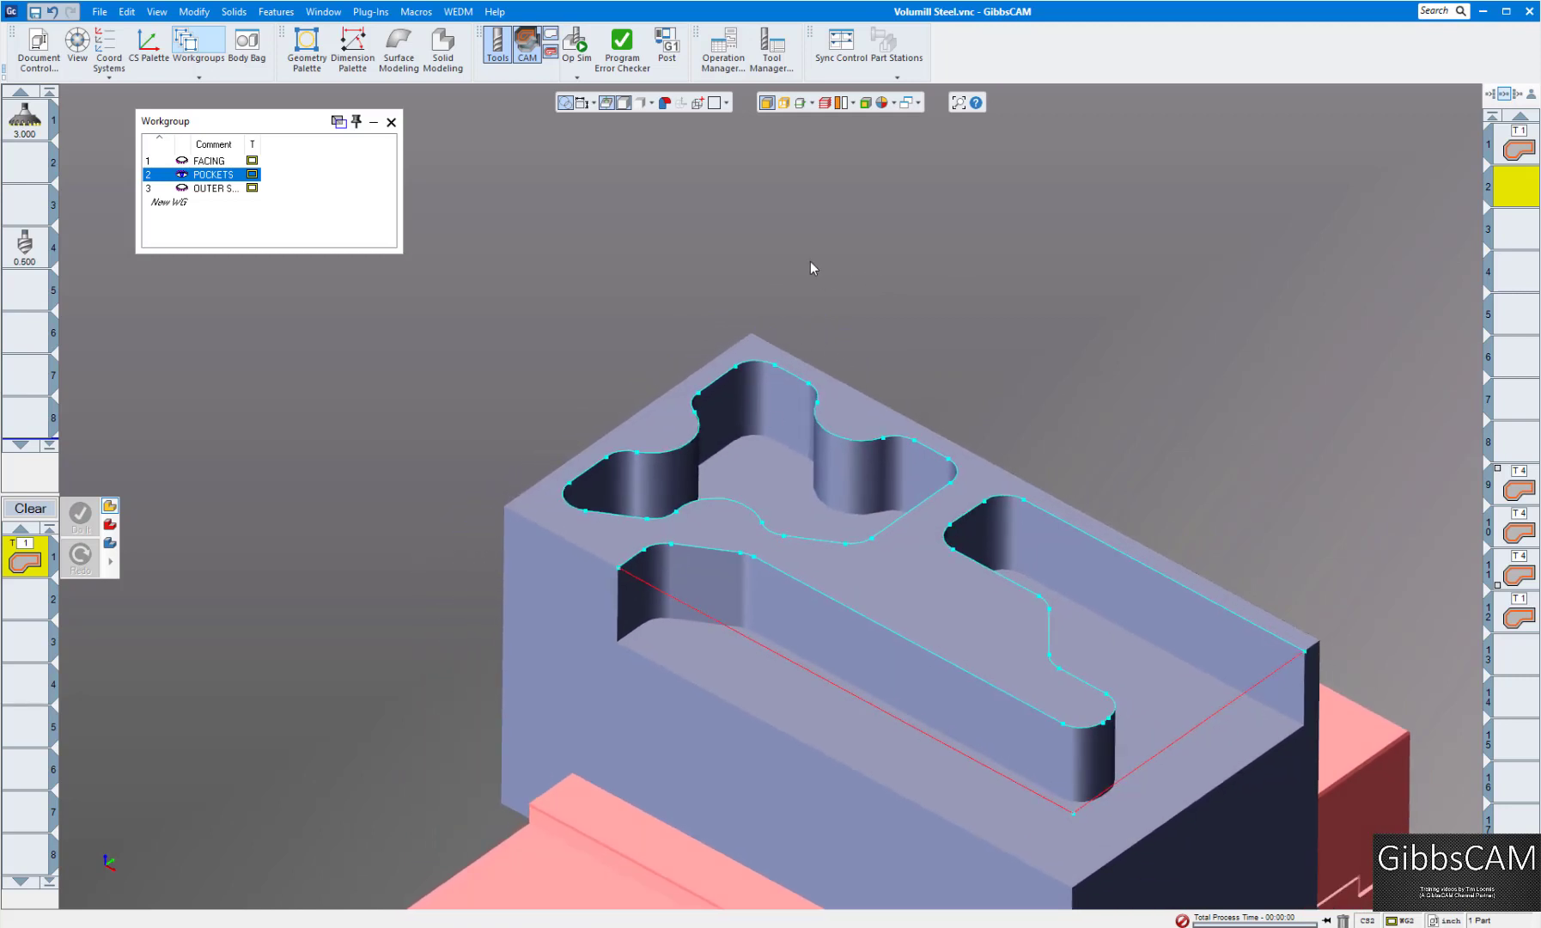
left_click(370, 11)
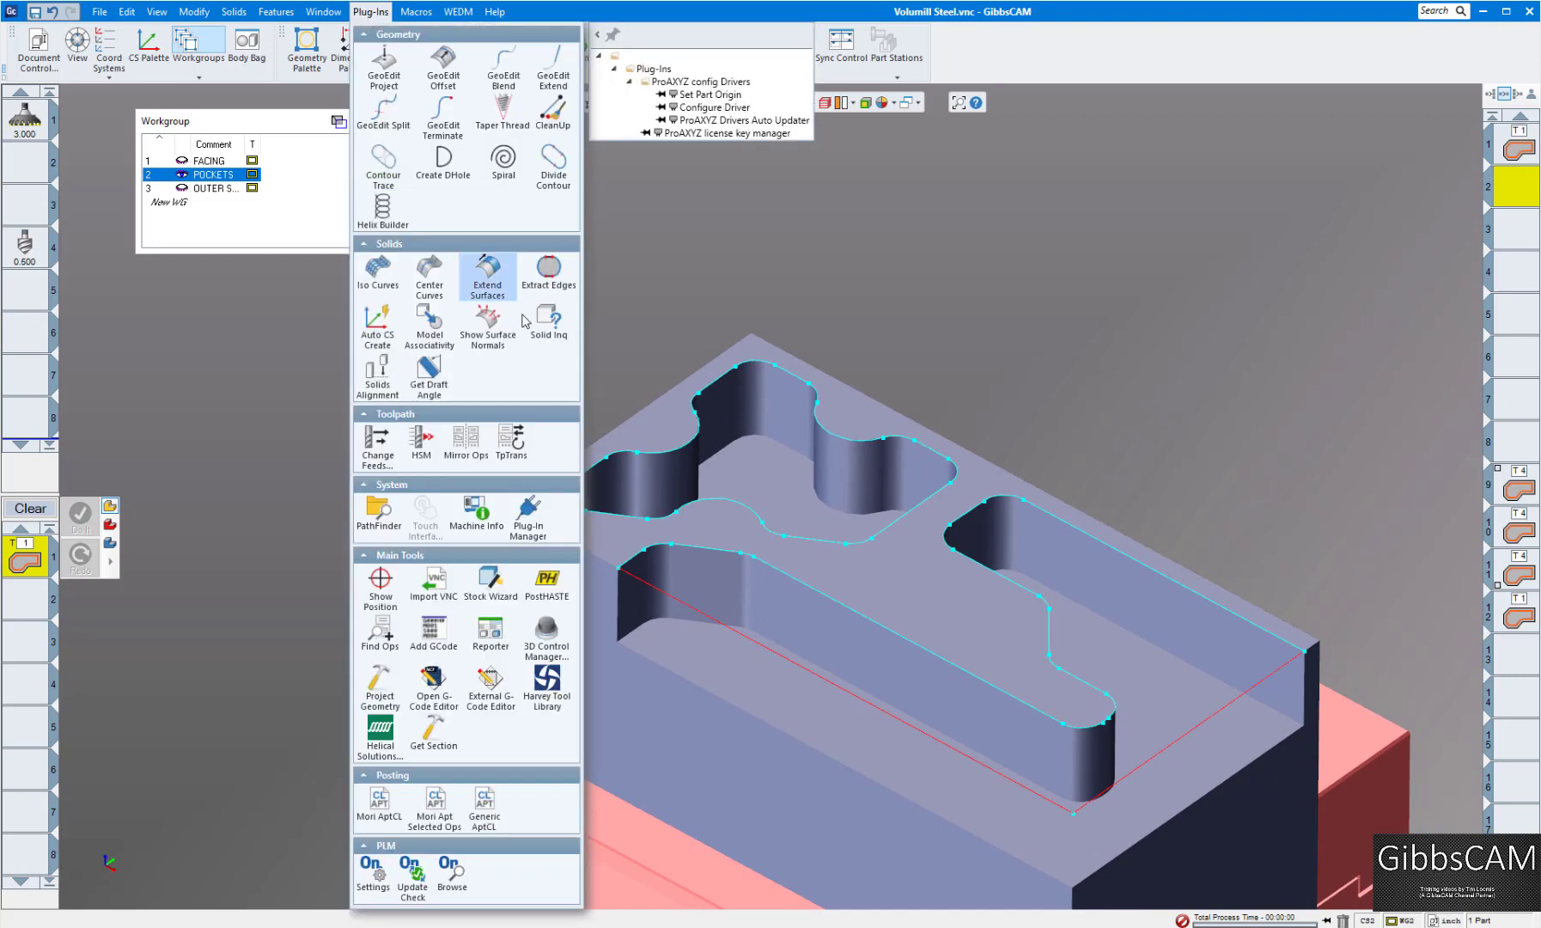
left_click(544, 331)
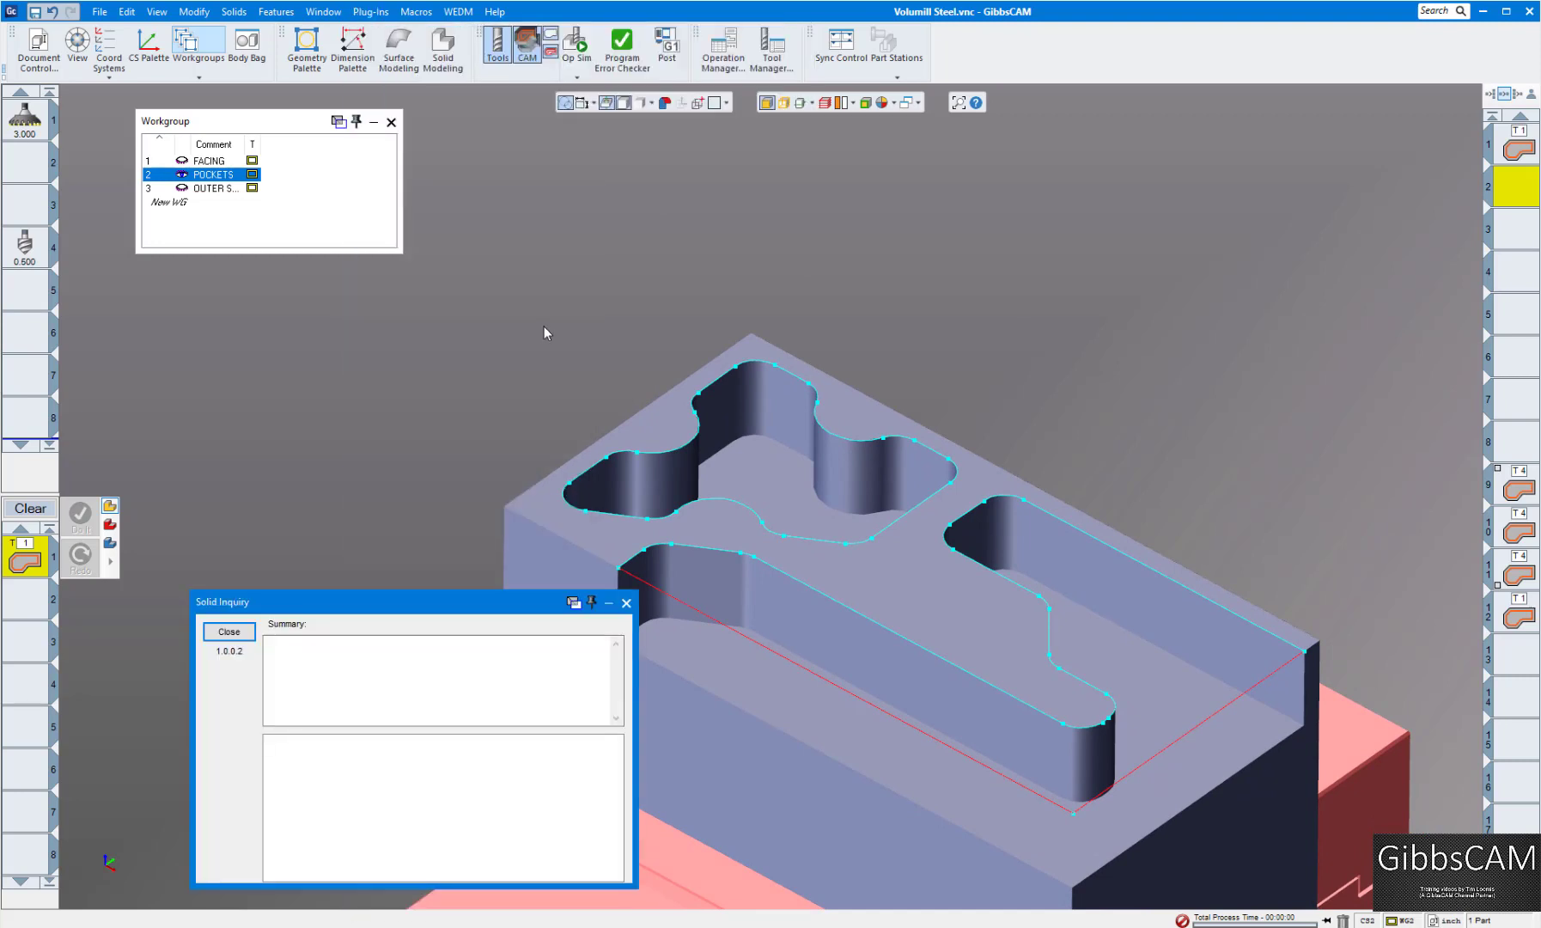
left_click(756, 414)
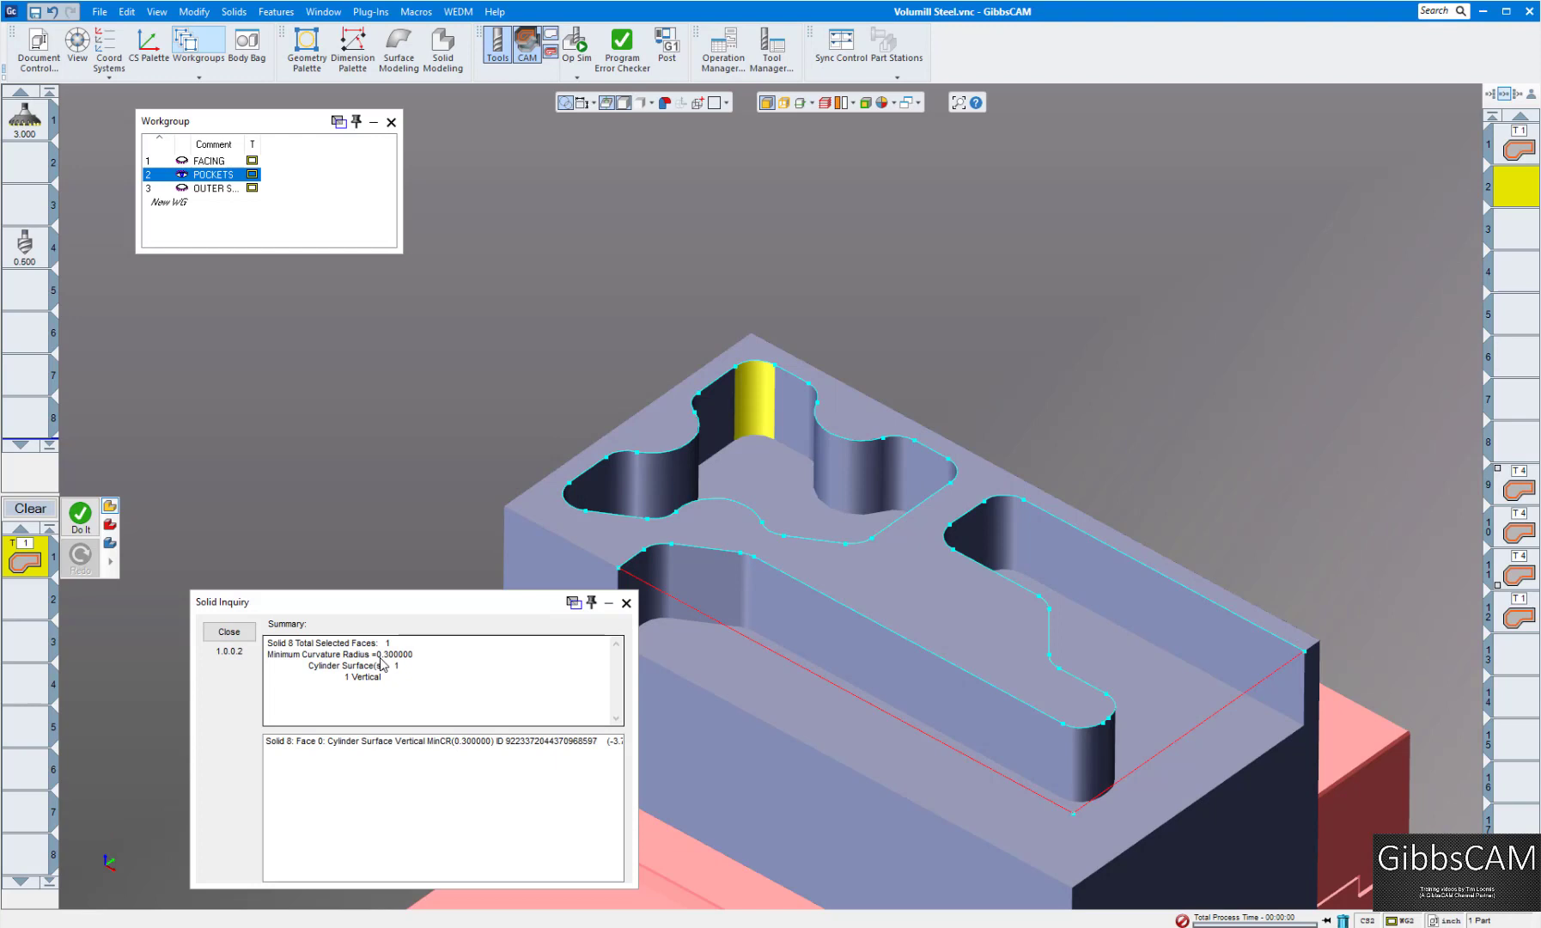
left_click(892, 467)
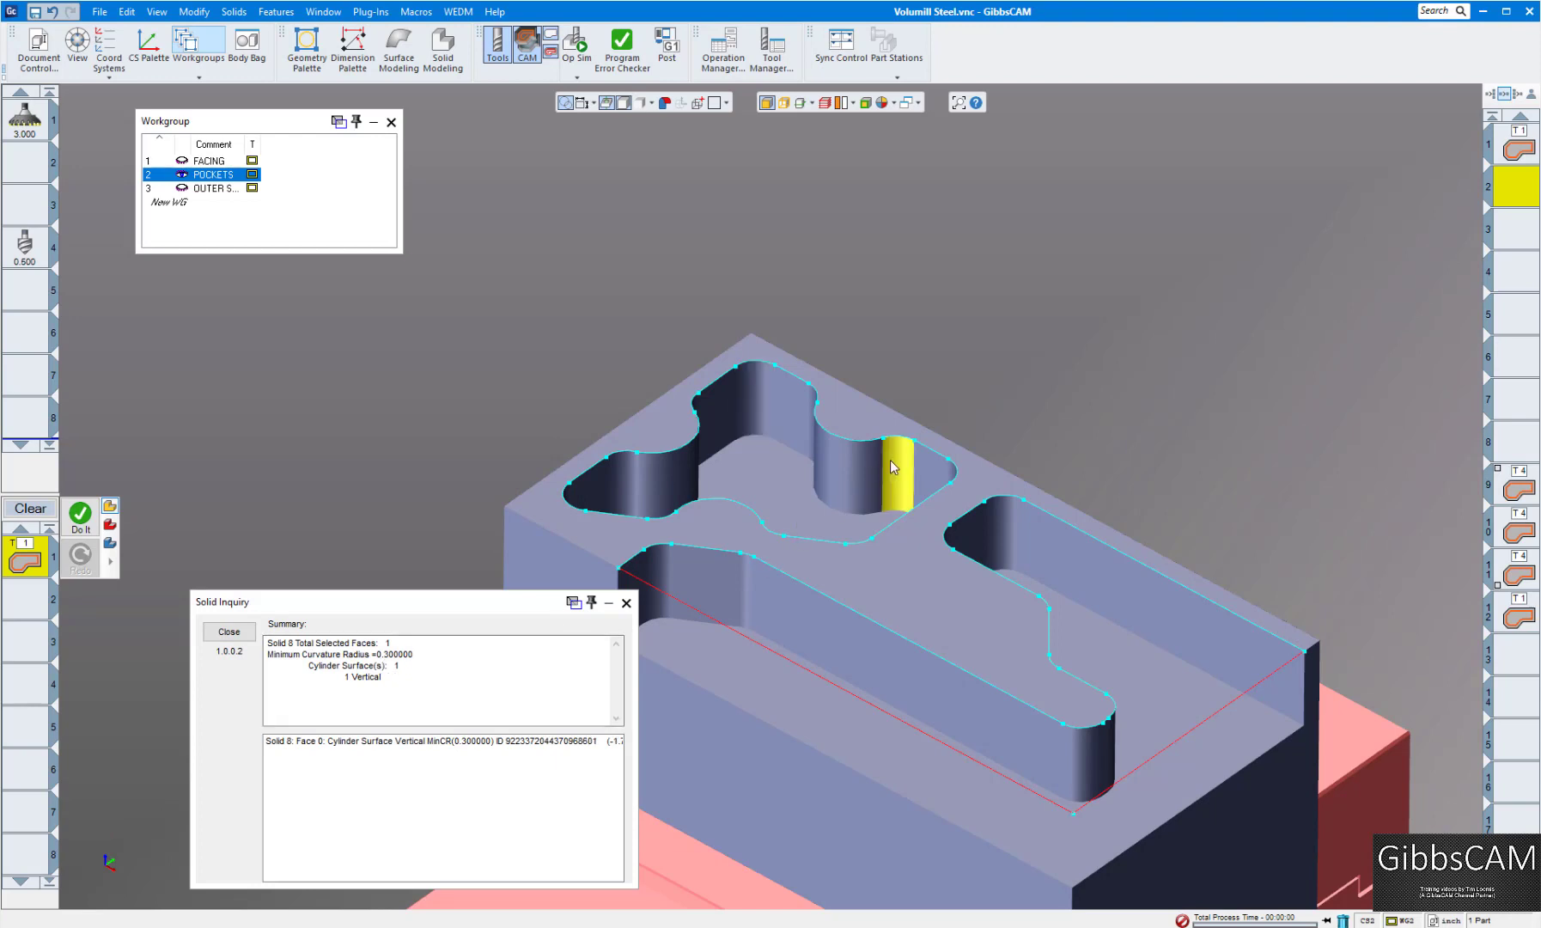
left_click(625, 490)
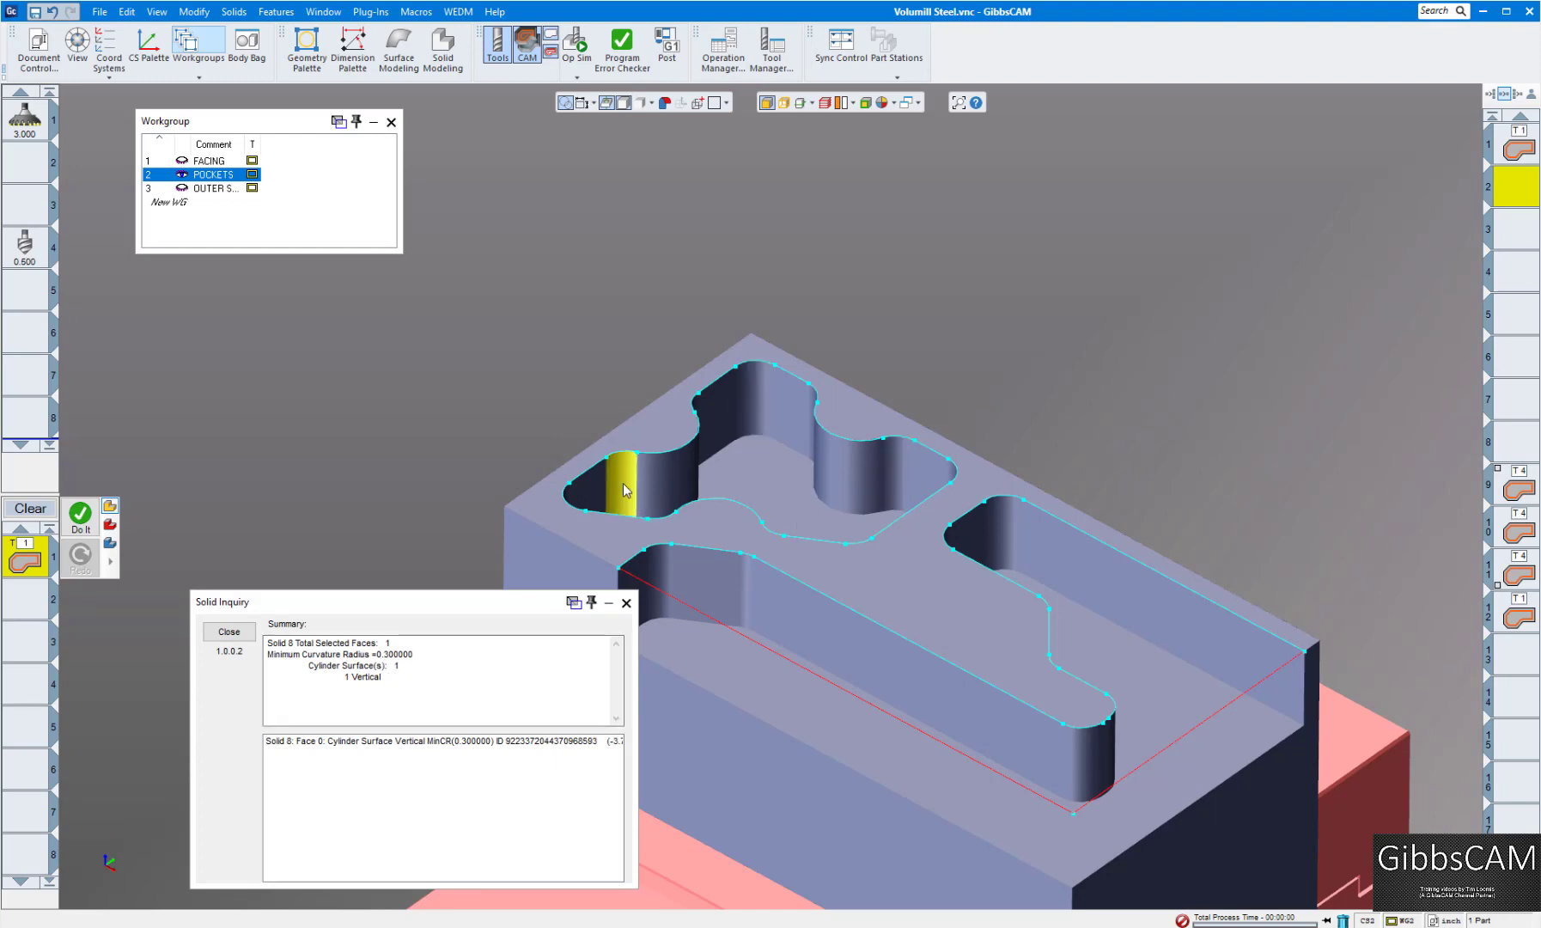
left_click(626, 603)
left_click(585, 283)
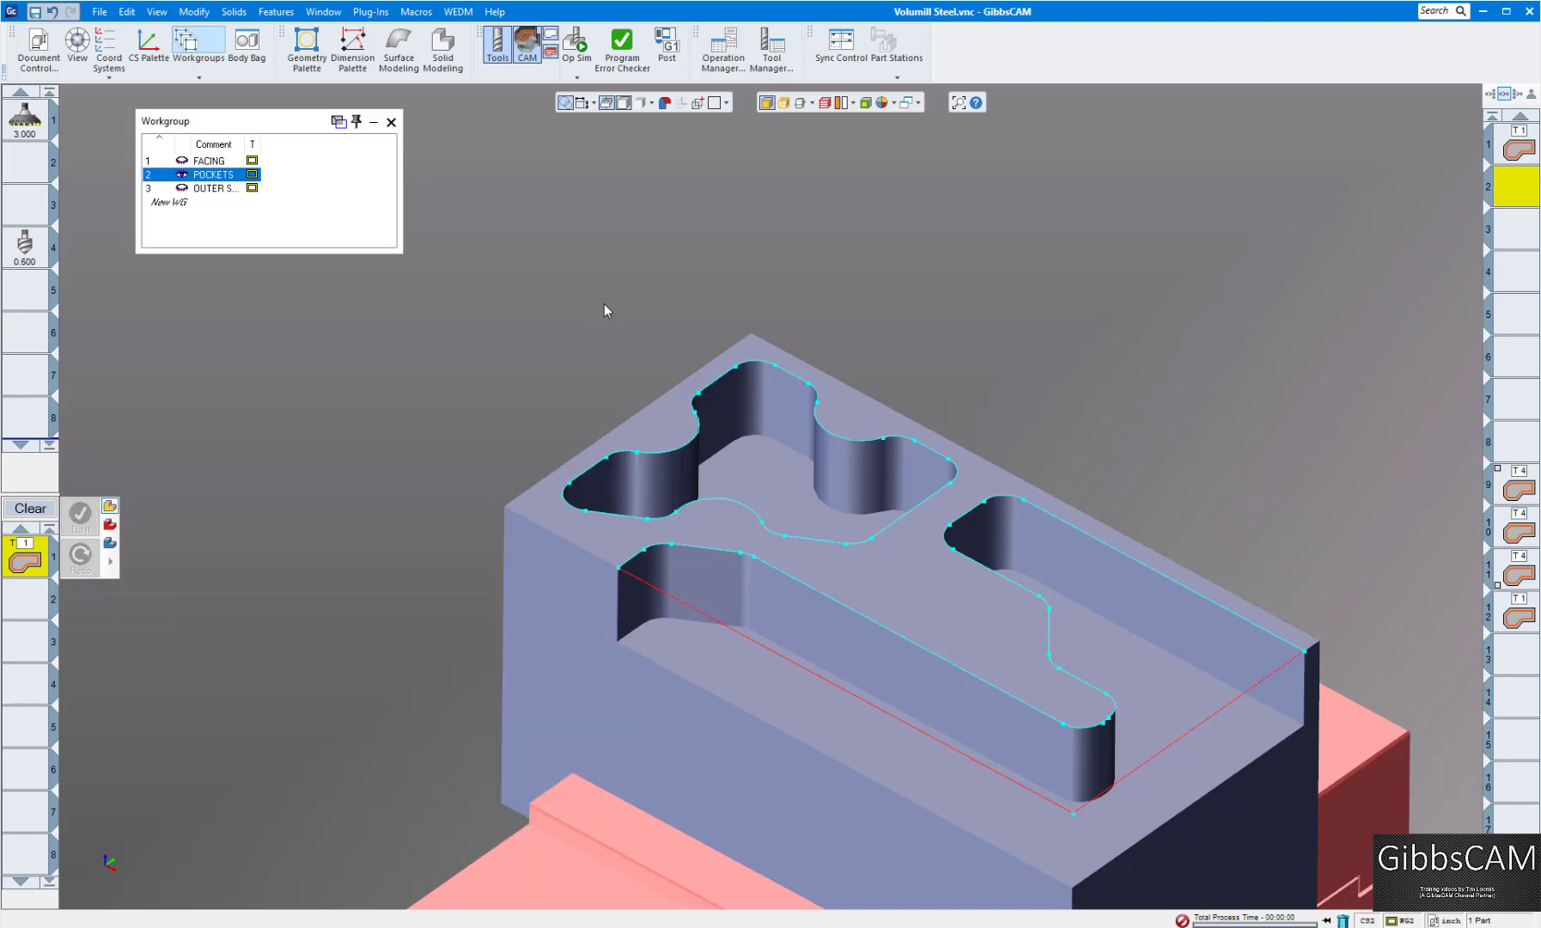
Clear the process list, add a VoluMill process with new rough-pocket tool #5, and open it
left_click(30, 507)
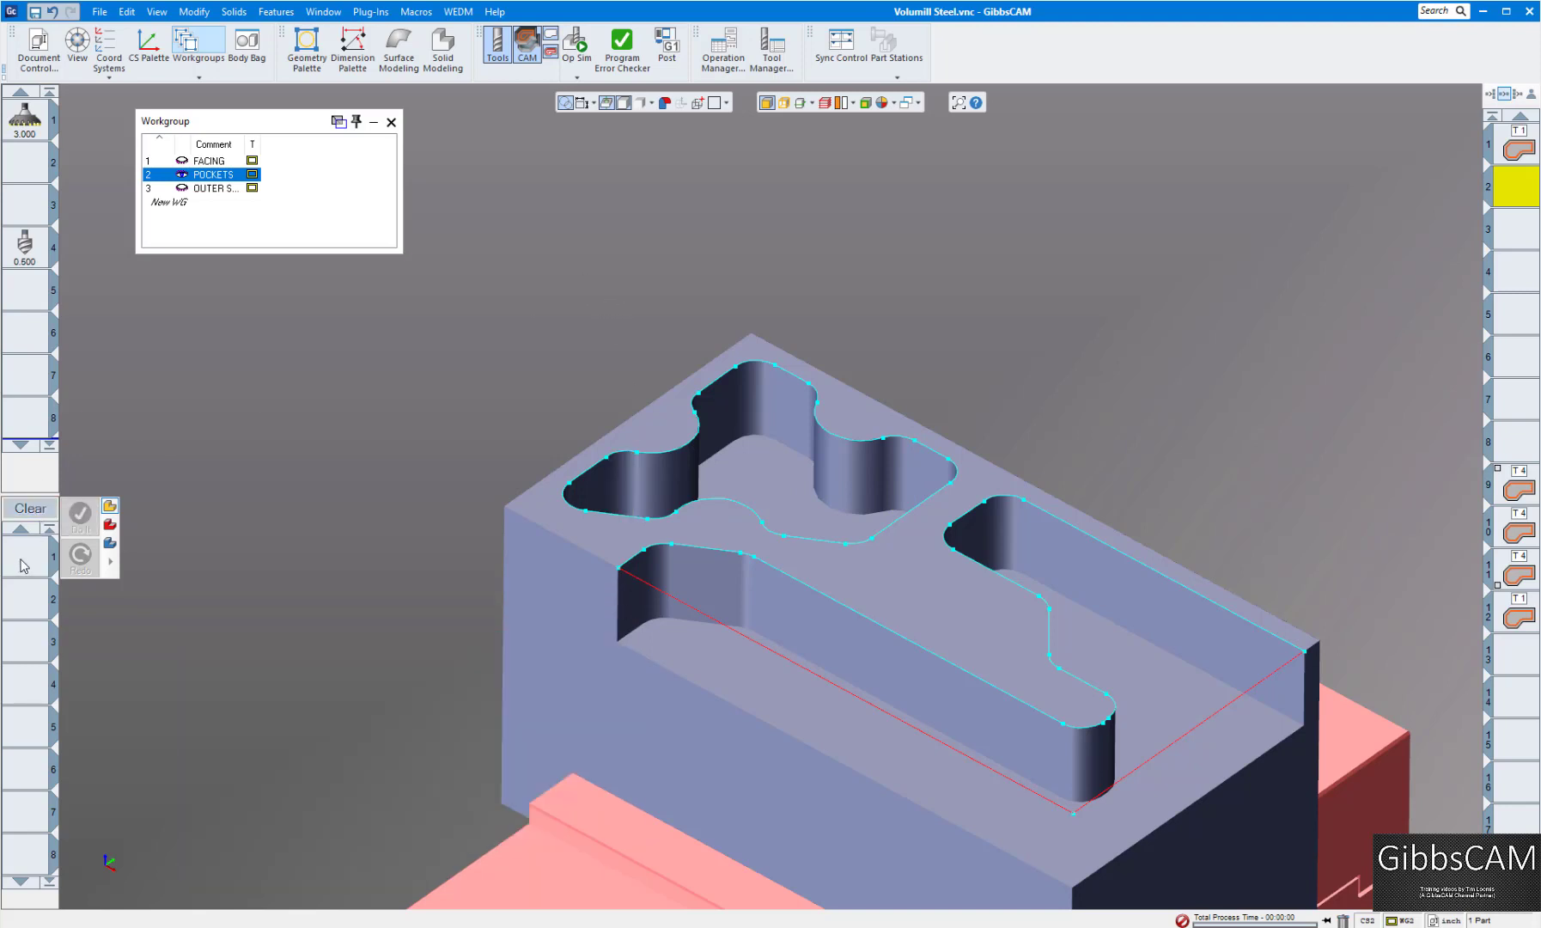
double_click(24, 563)
left_click(110, 568)
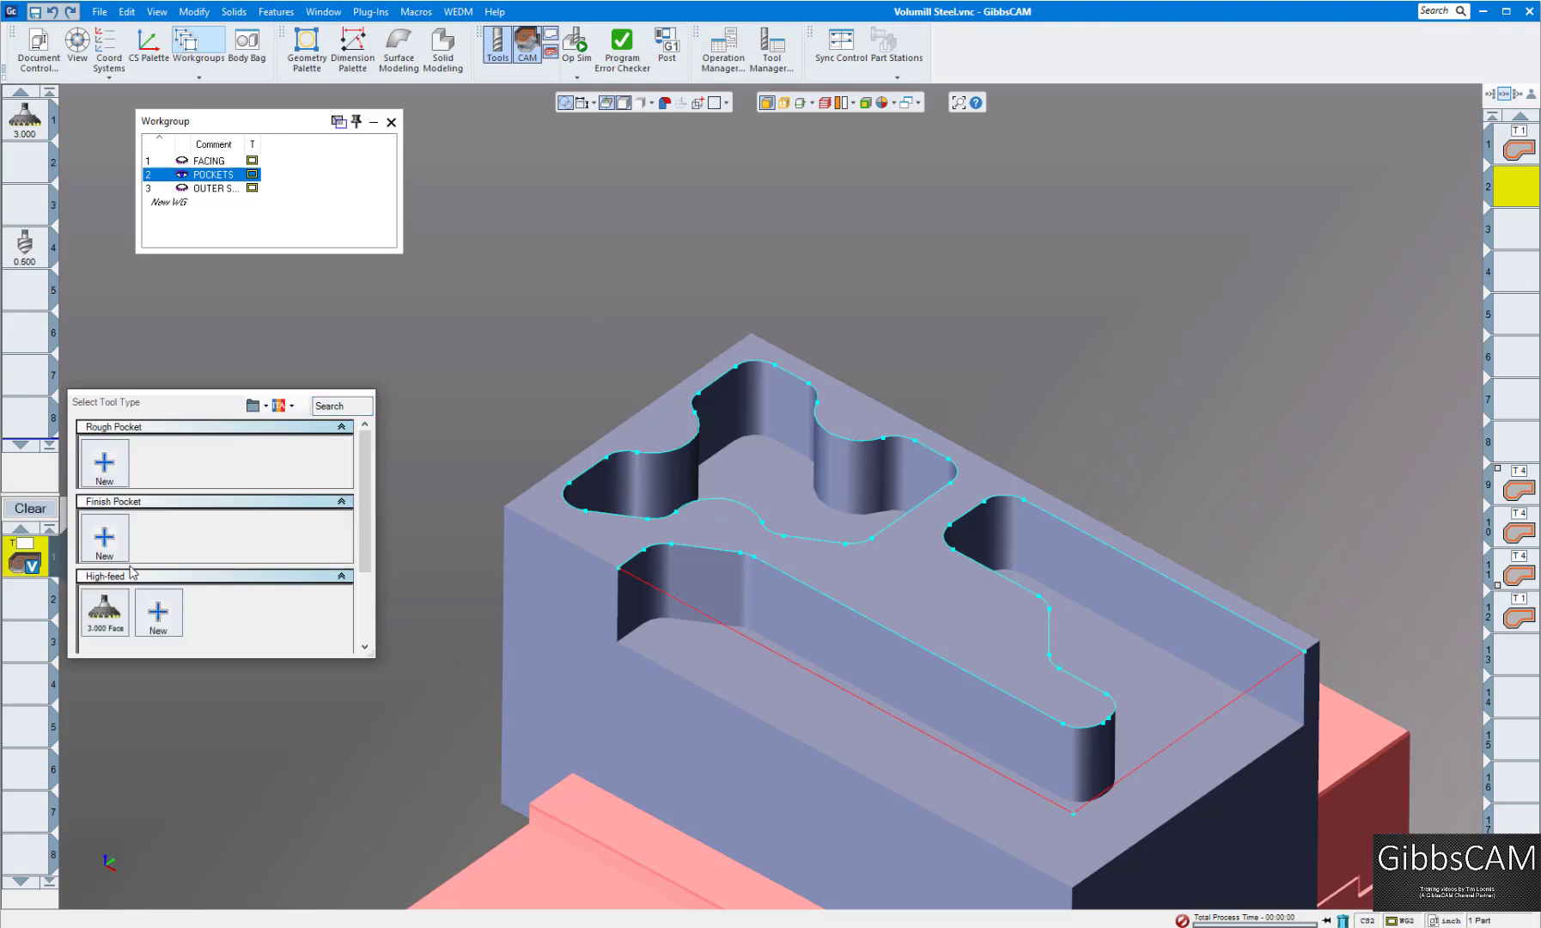
left_click(104, 464)
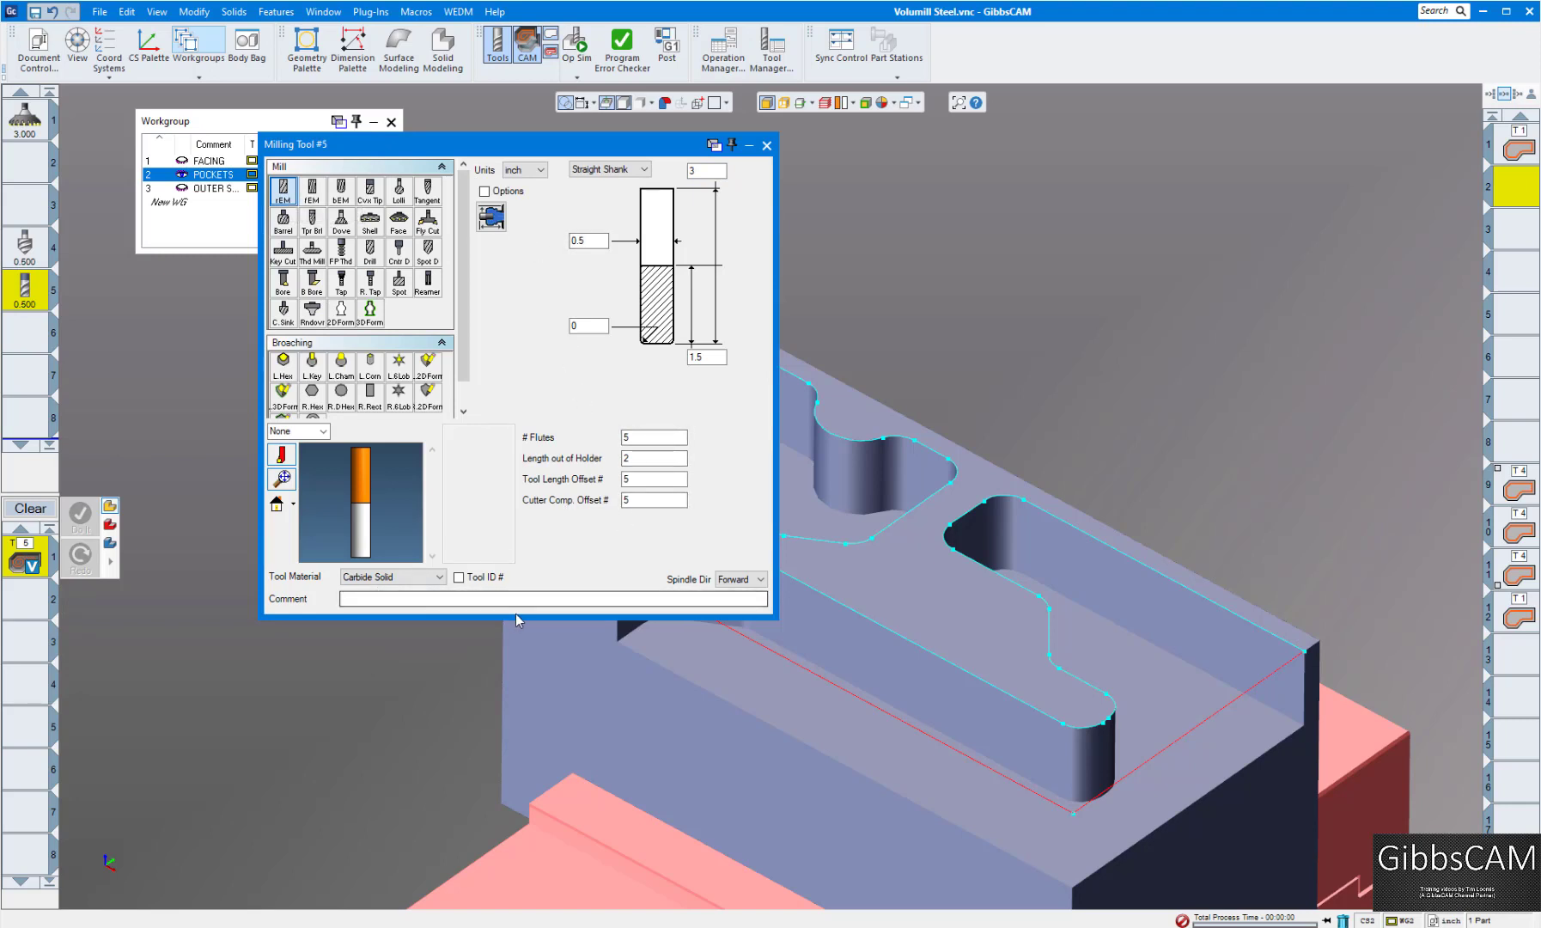
left_click(766, 147)
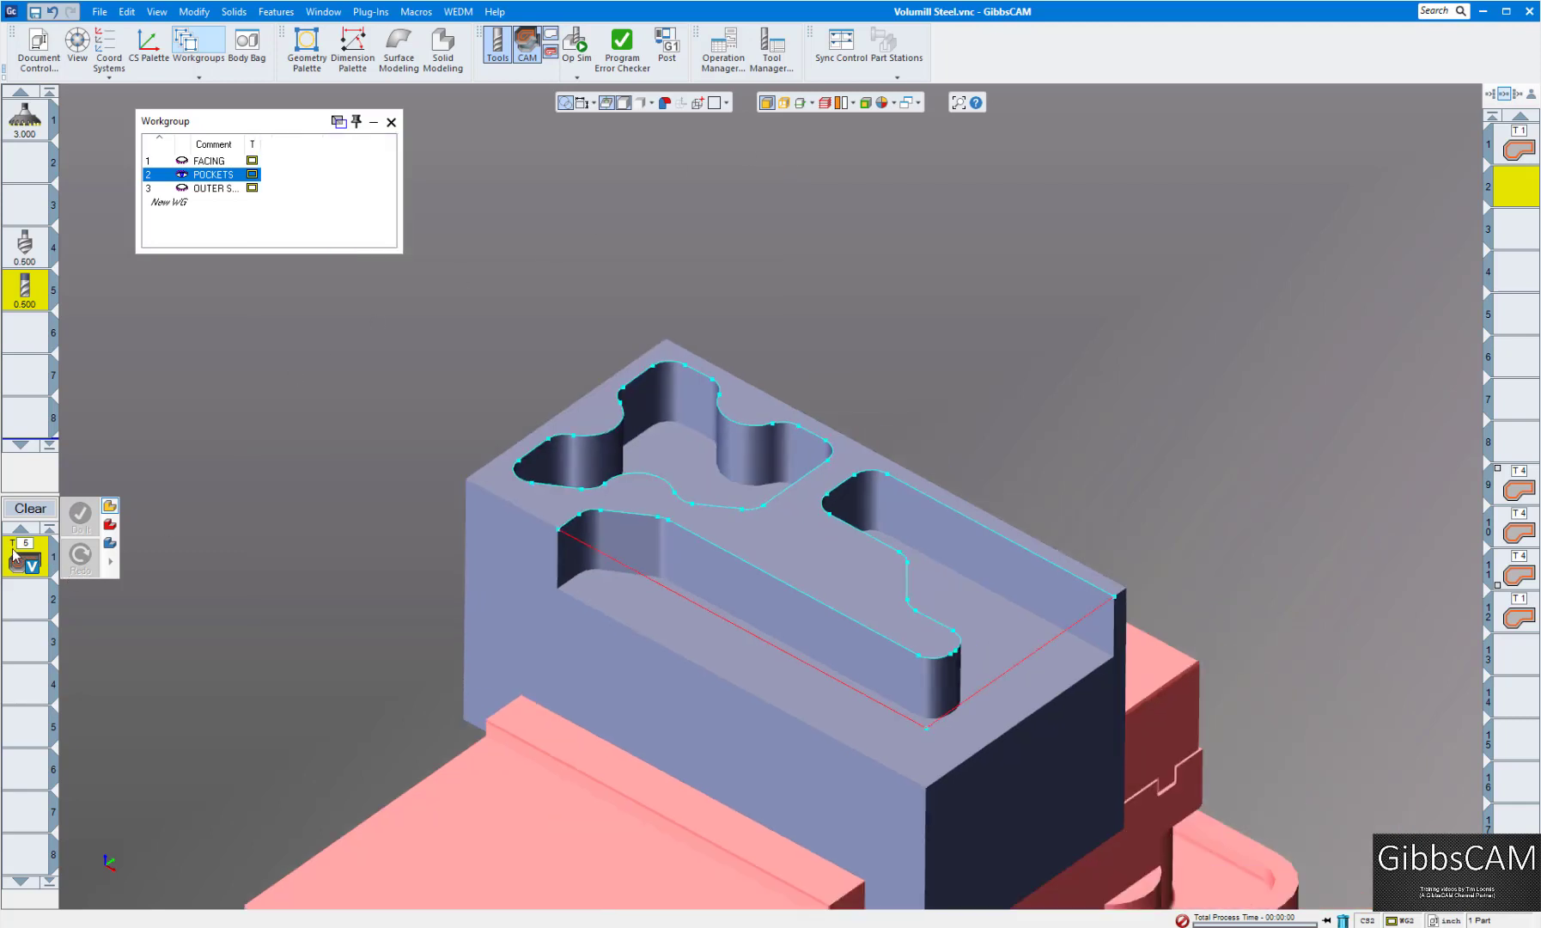
double_click(15, 555)
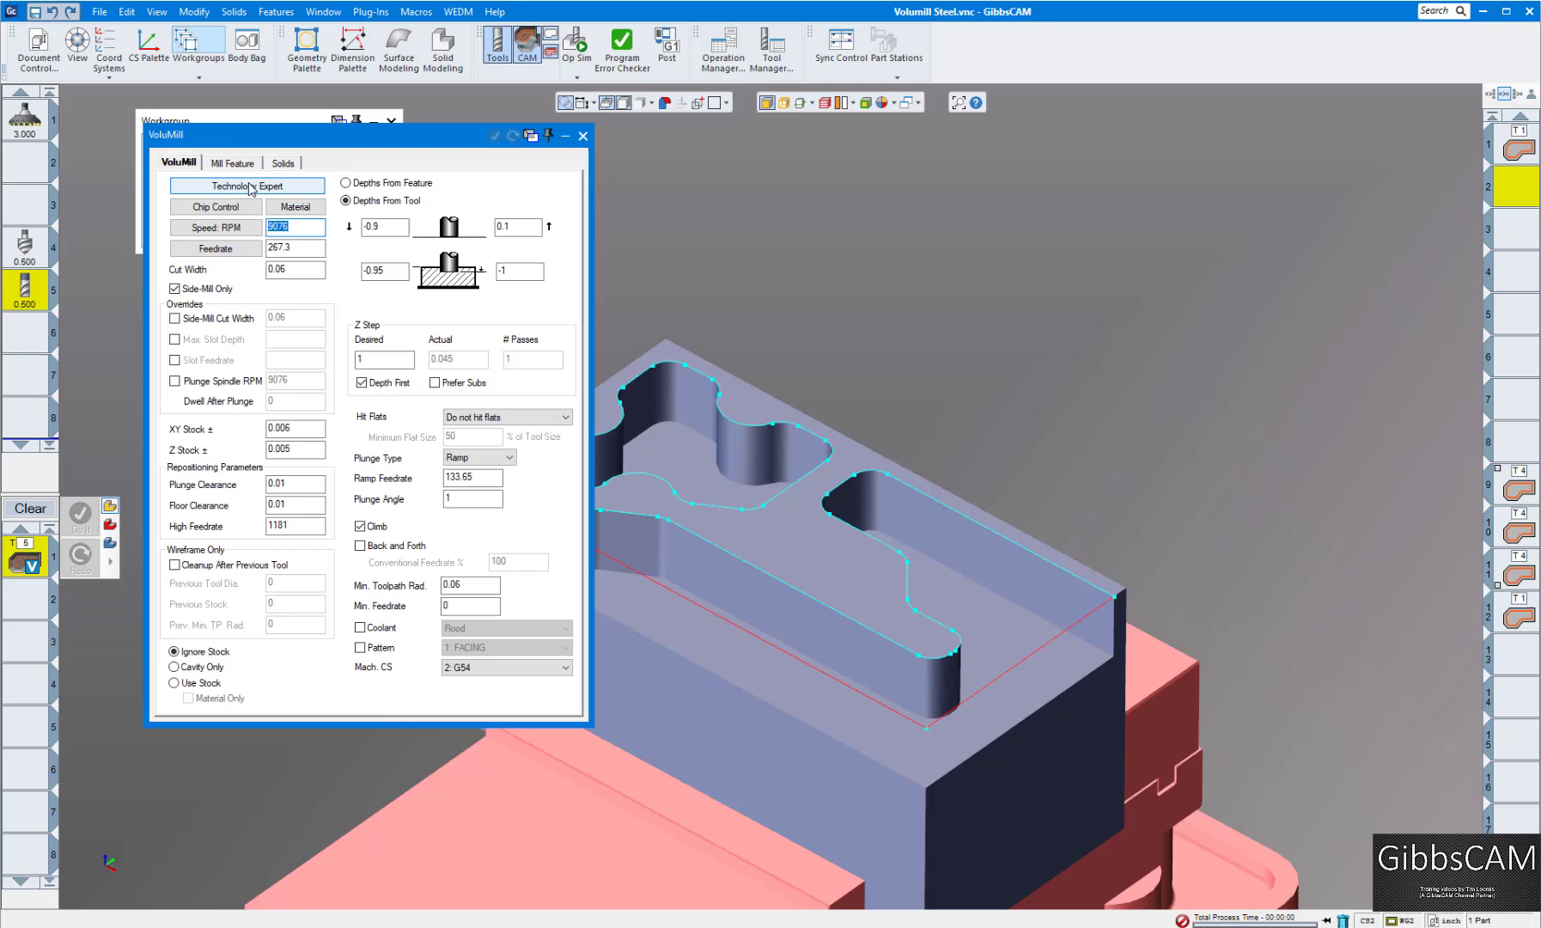
Run Technology Expert with Hydraulic Chuck and apply all results: 9025 RPM, 264.34 feed, 132.17 ramp
left_click(250, 188)
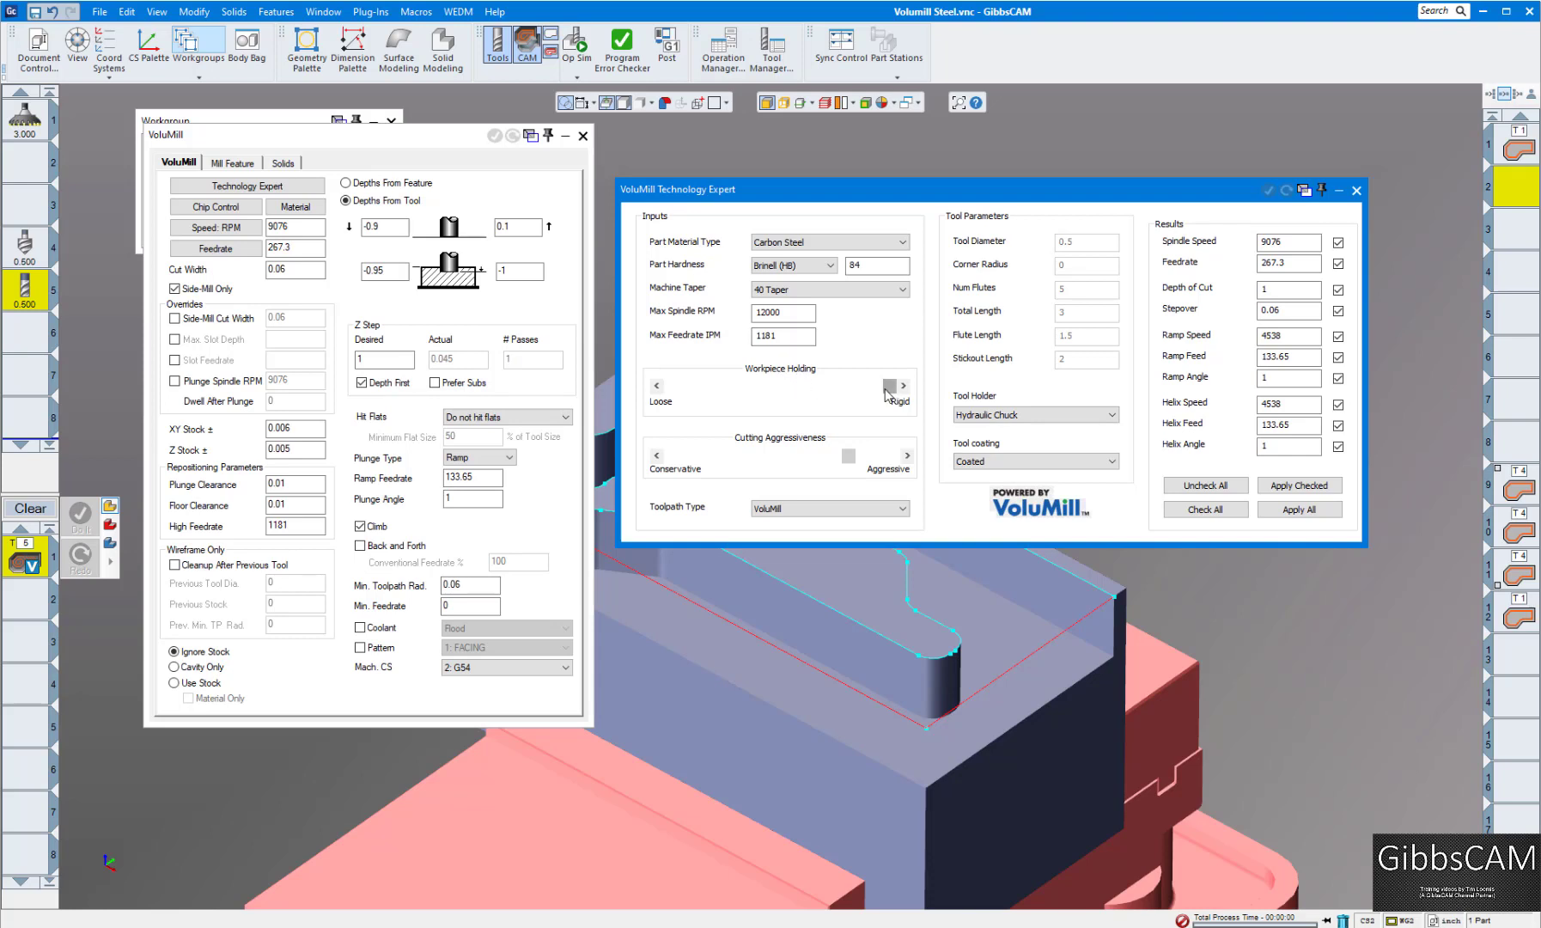
mouse_move(889, 390)
left_mouse_down()
mouse_move(760, 388)
mouse_move(891, 389)
left_mouse_up()
left_click_drag(783, 464, 851, 461)
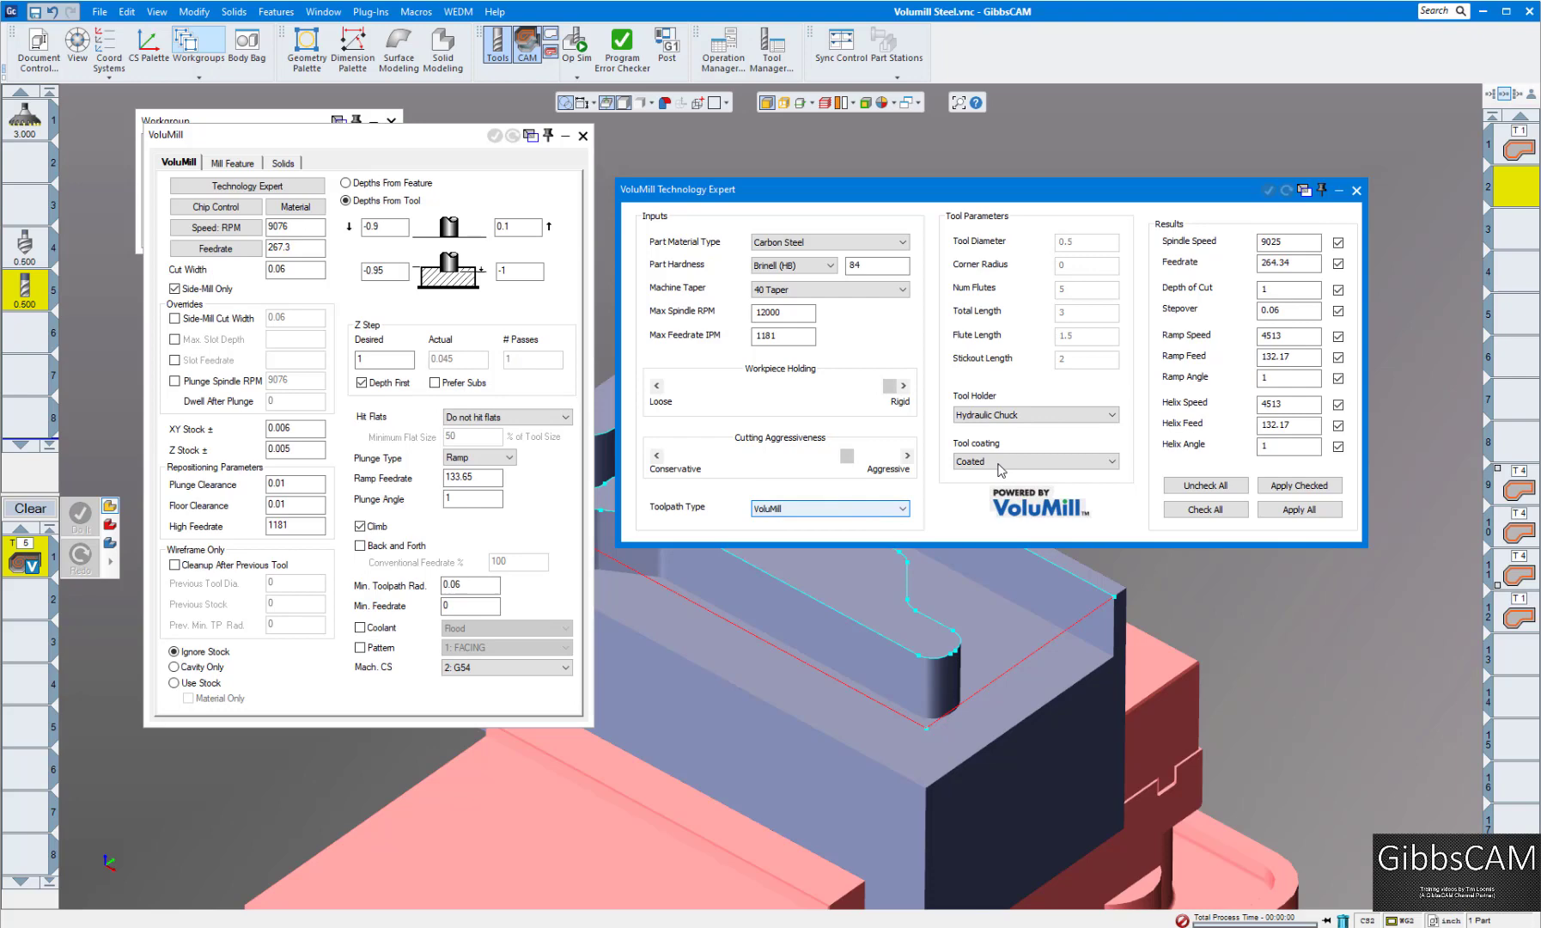
left_click_drag(982, 205, 973, 156)
left_click(1102, 368)
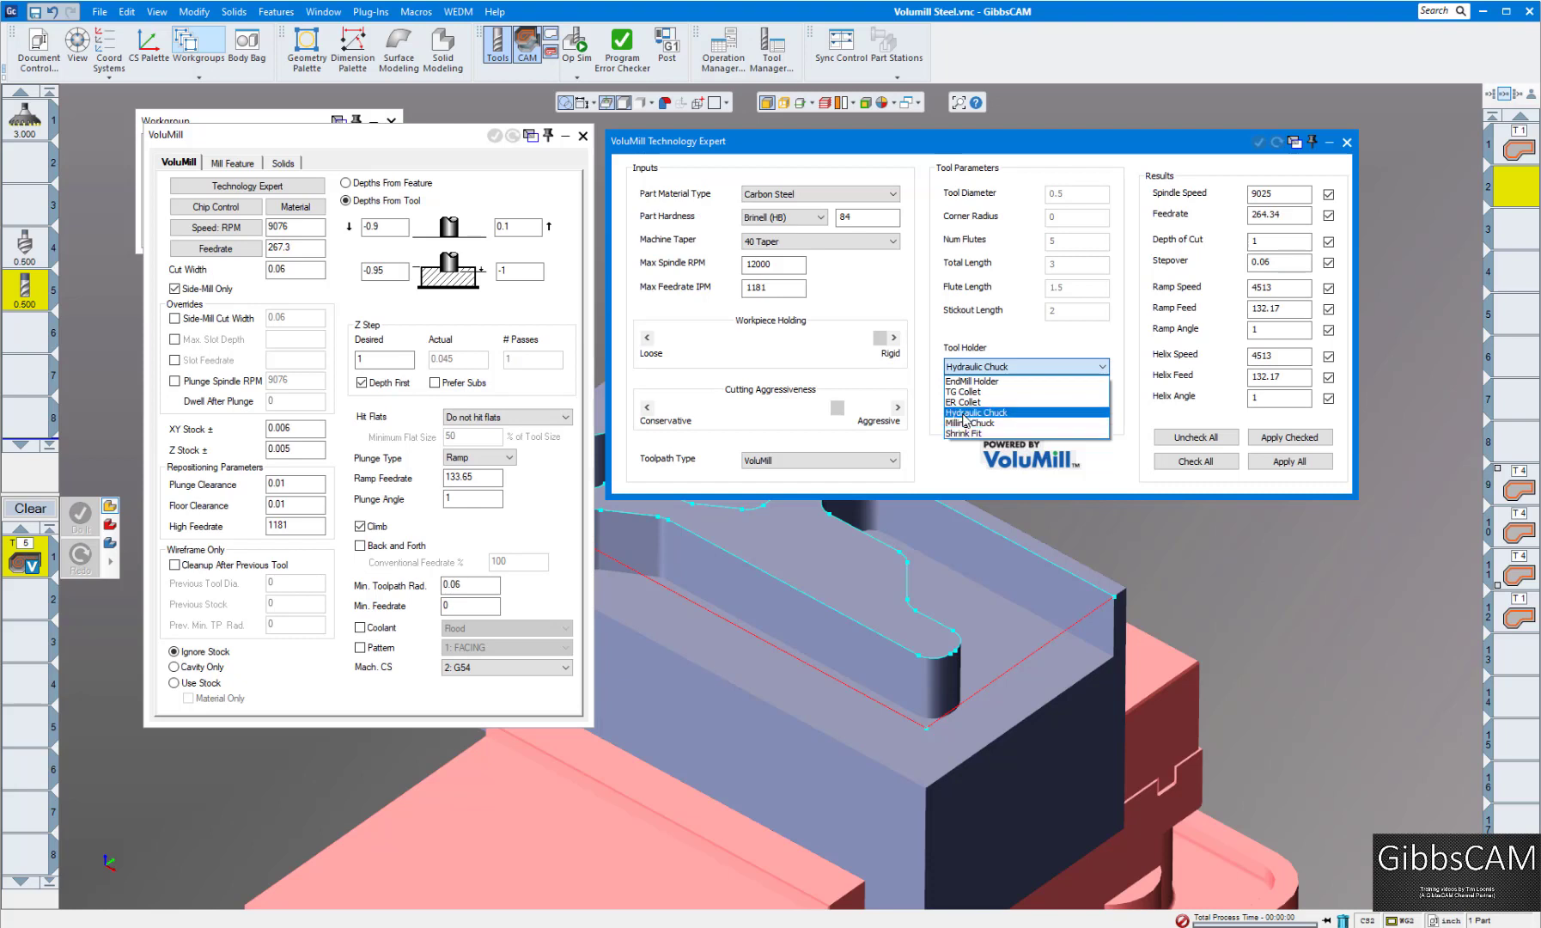
left_click(969, 412)
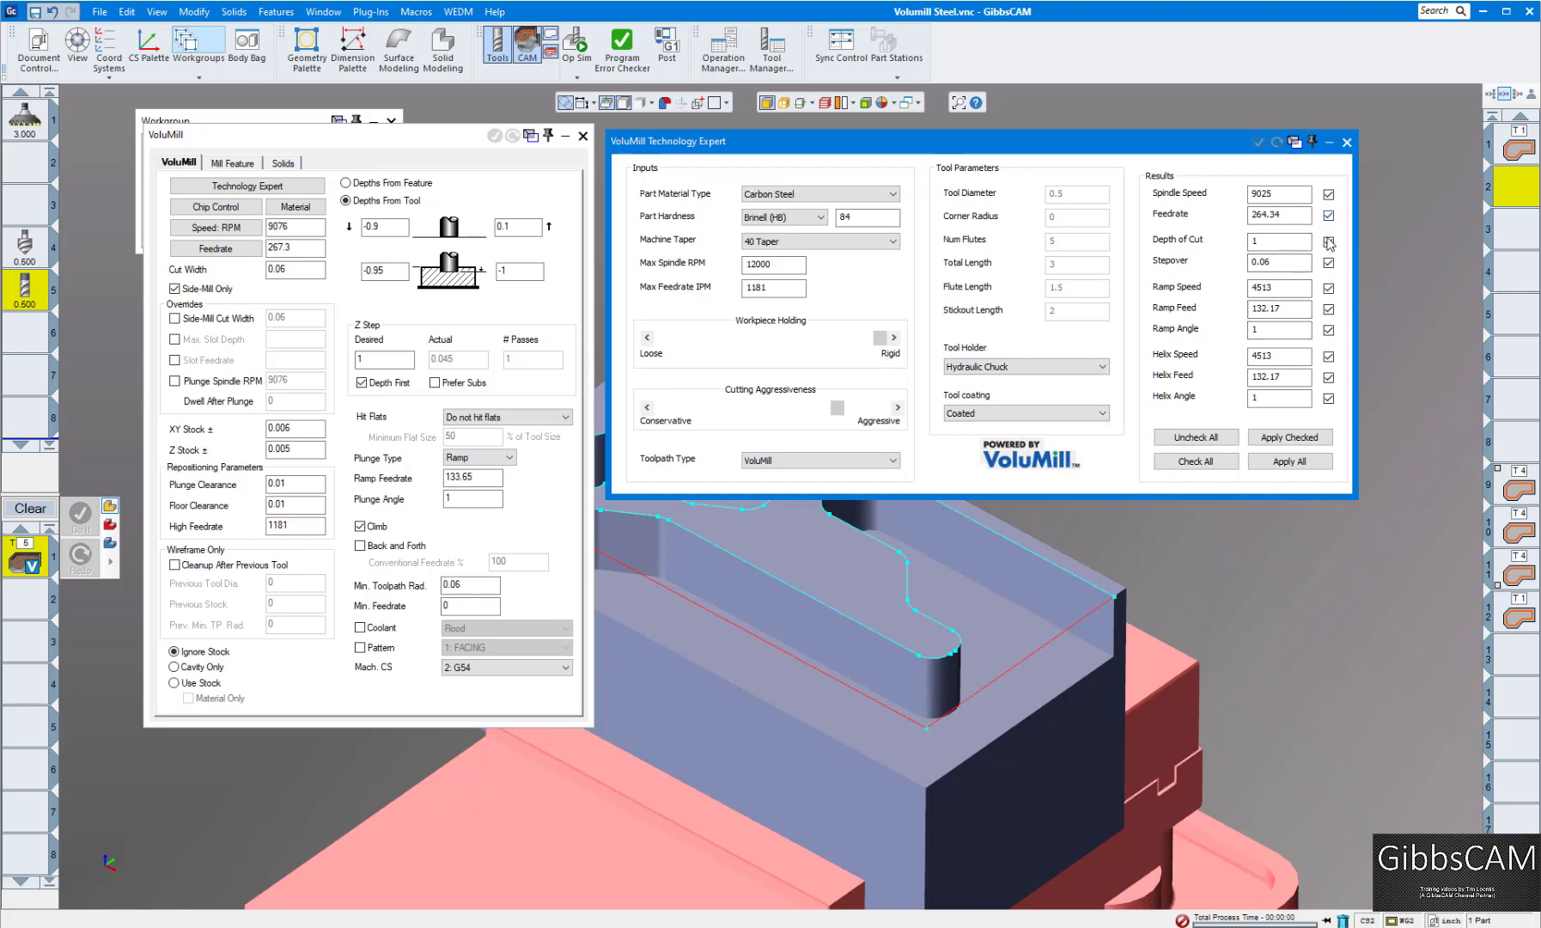
left_click(1177, 462)
left_click(1293, 440)
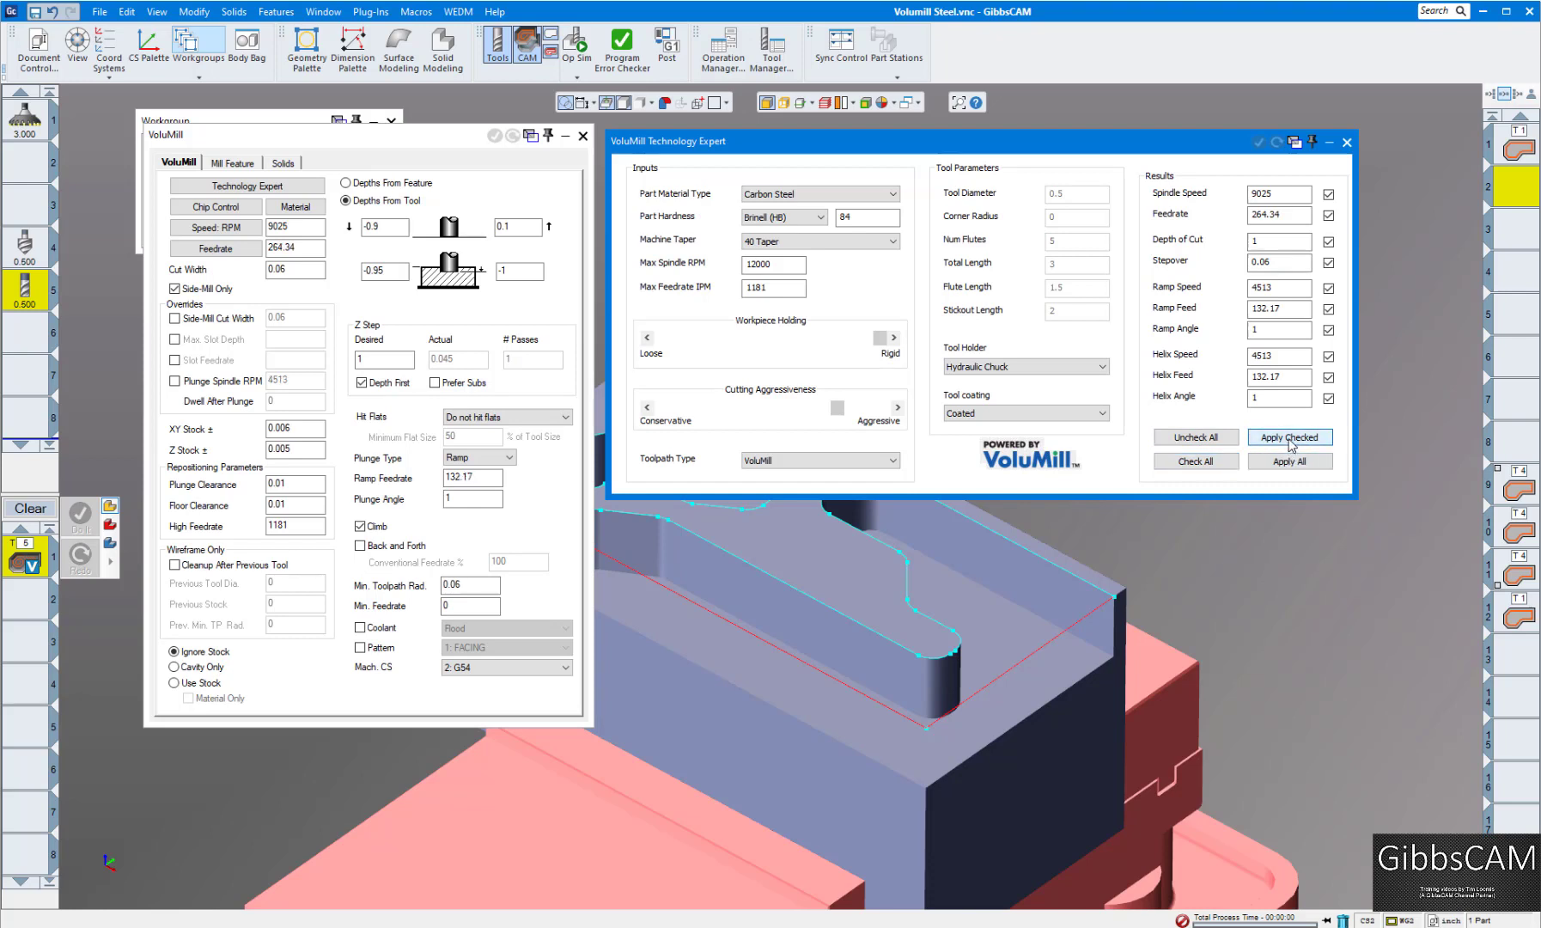
left_click(1270, 465)
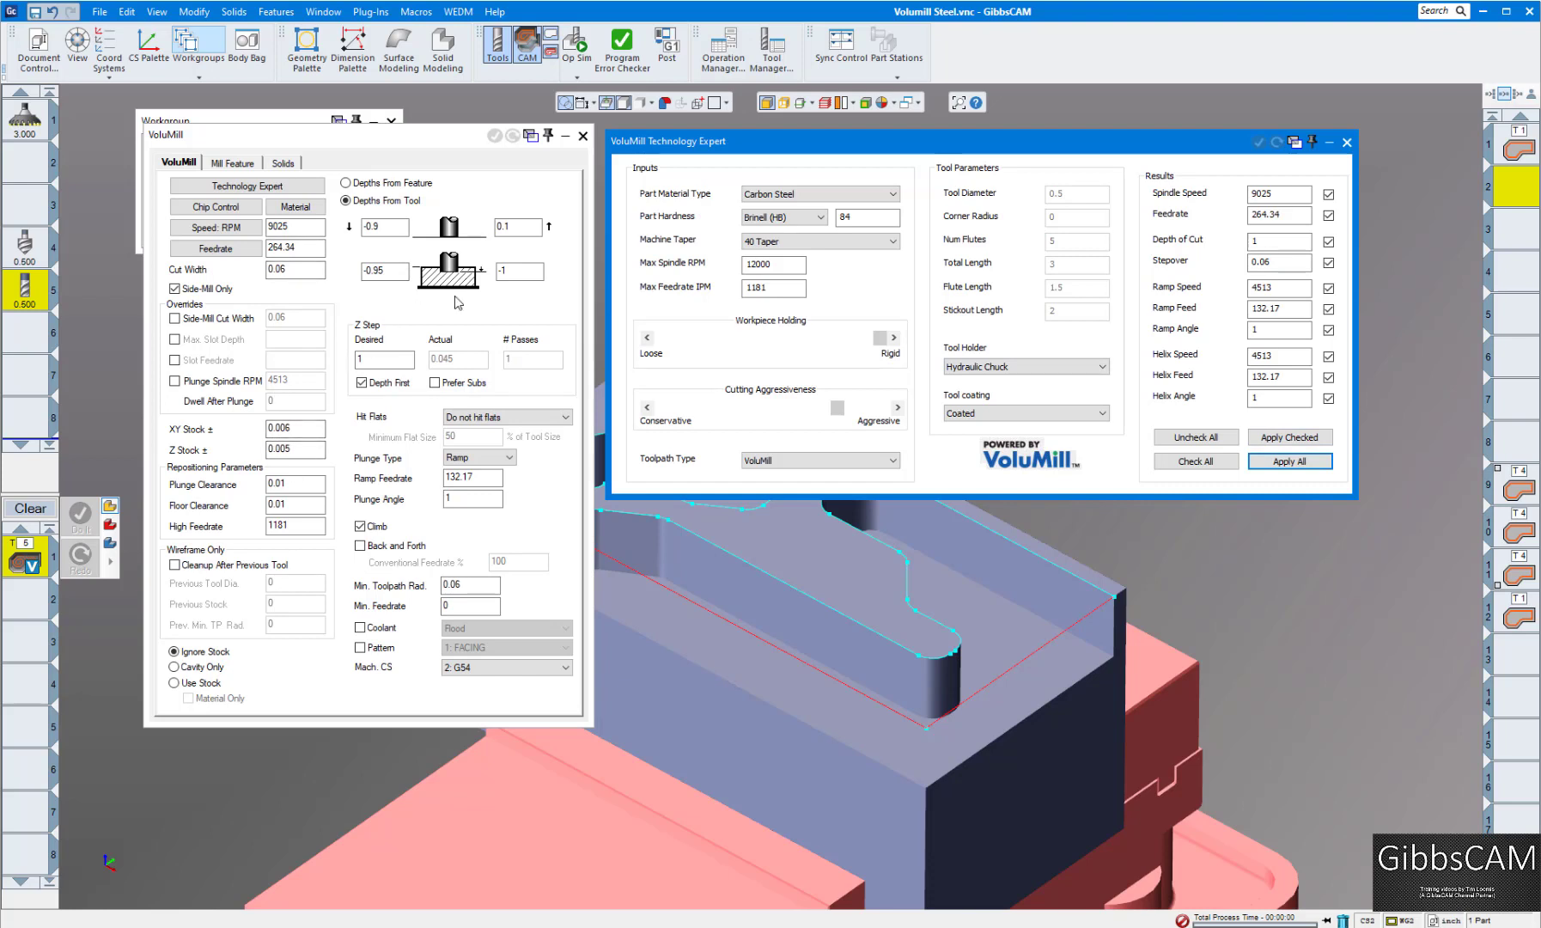
Set the VoluMill depths from tool to 0.1, 0.1, 0 and -1, then close the dialog
left_click(1346, 143)
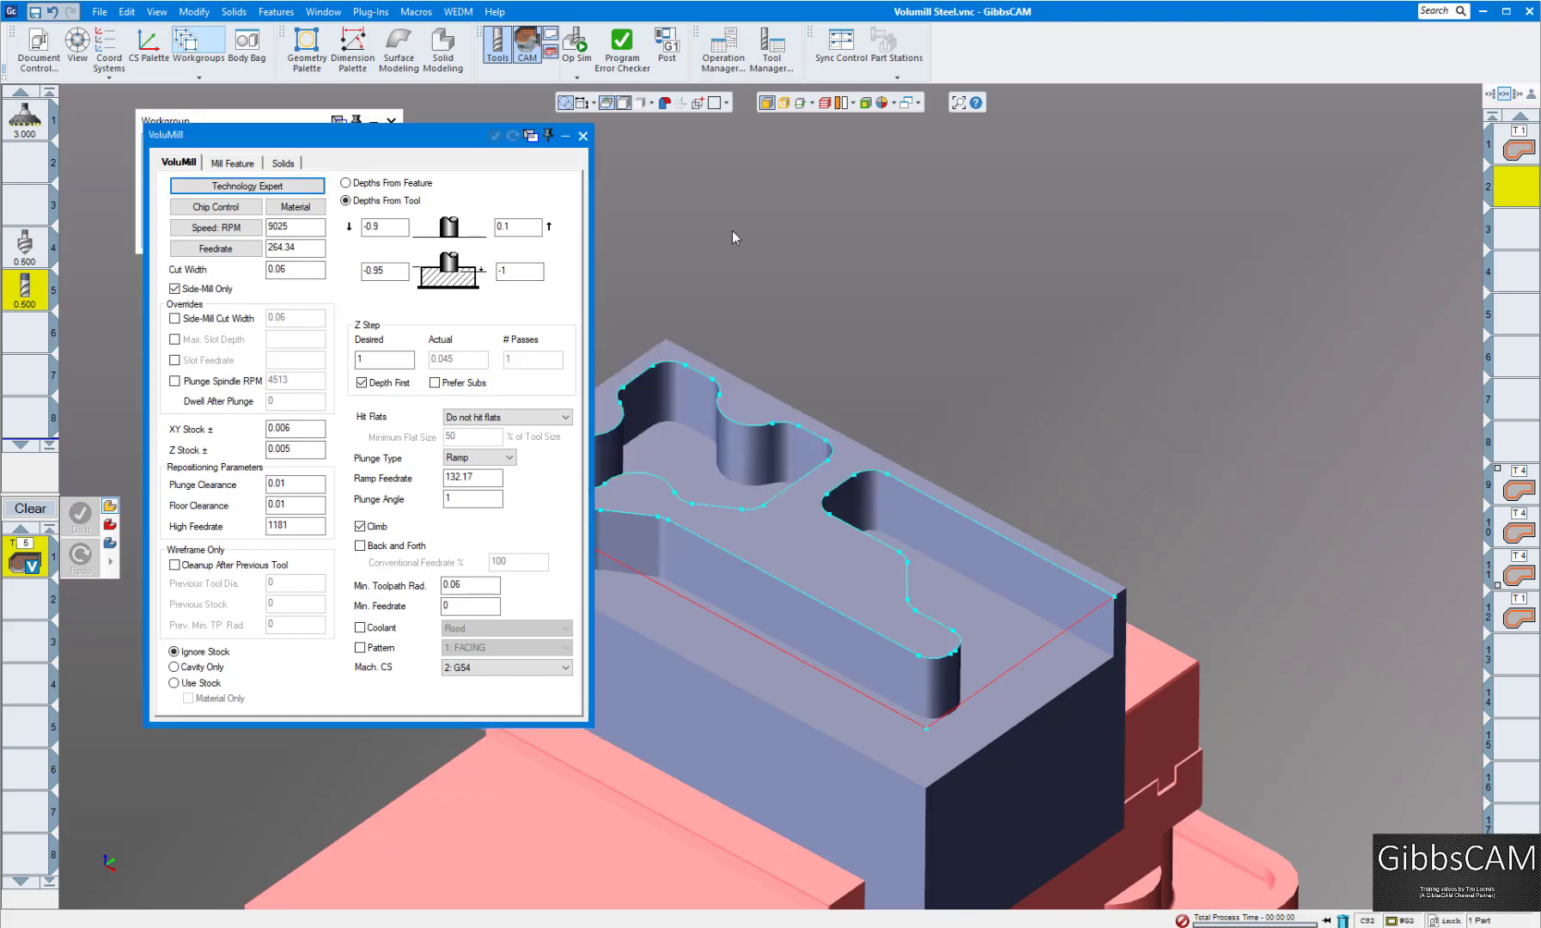
double_click(387, 225)
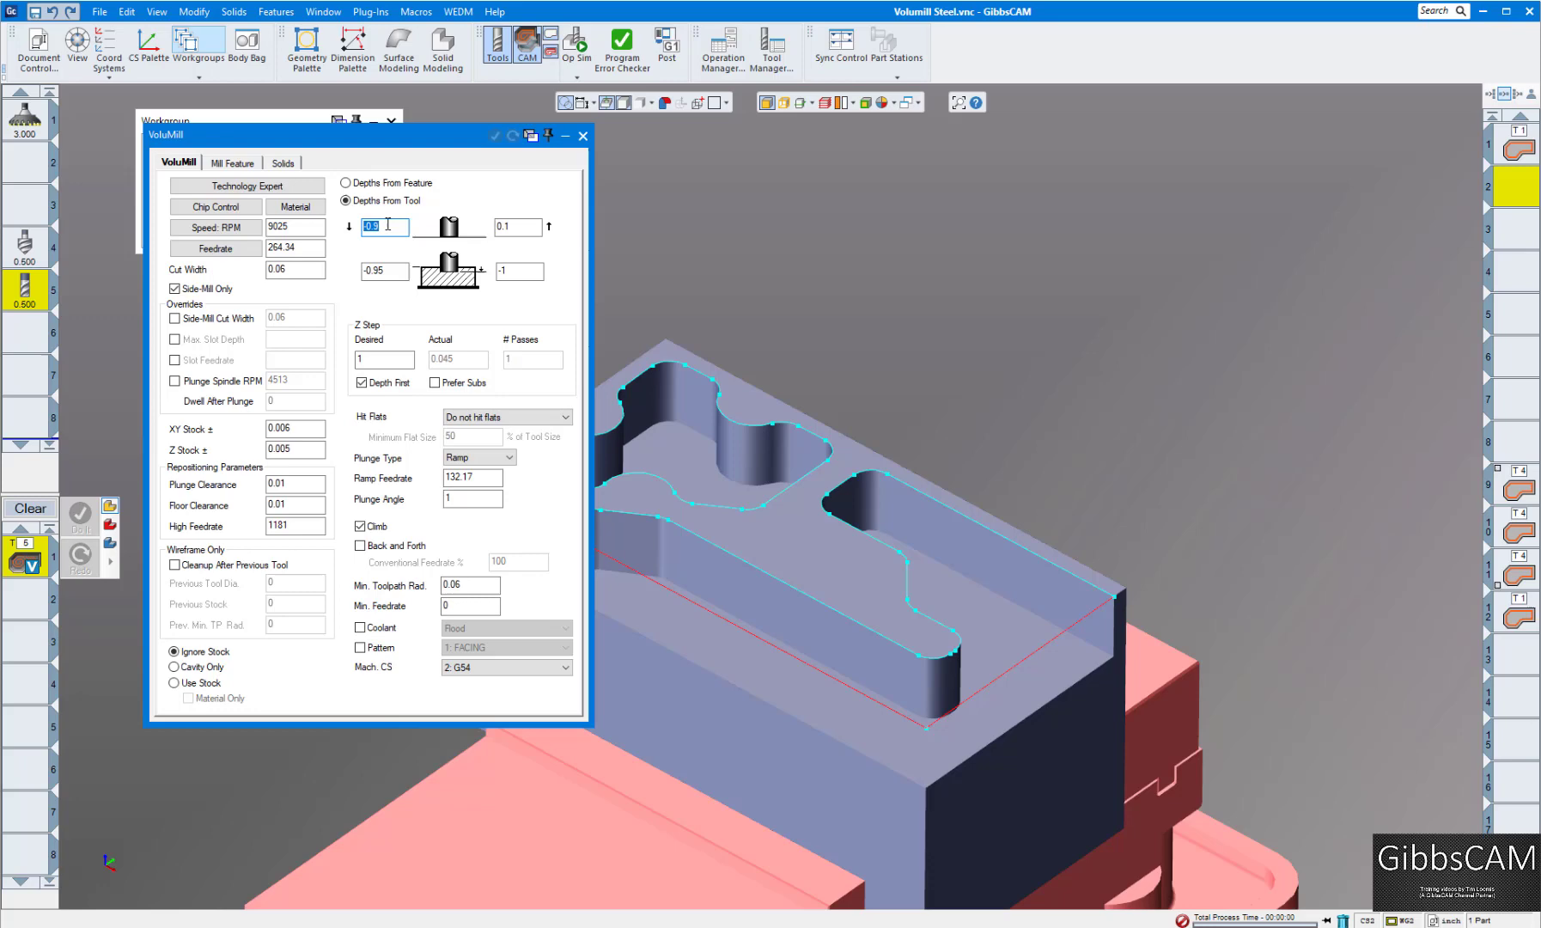
key("Tab")
key("Tab")
key("BackSpace")
double_click(520, 276)
type("-1")
left_click_drag(512, 273, 486, 273)
type("0")
key("ctrl+z")
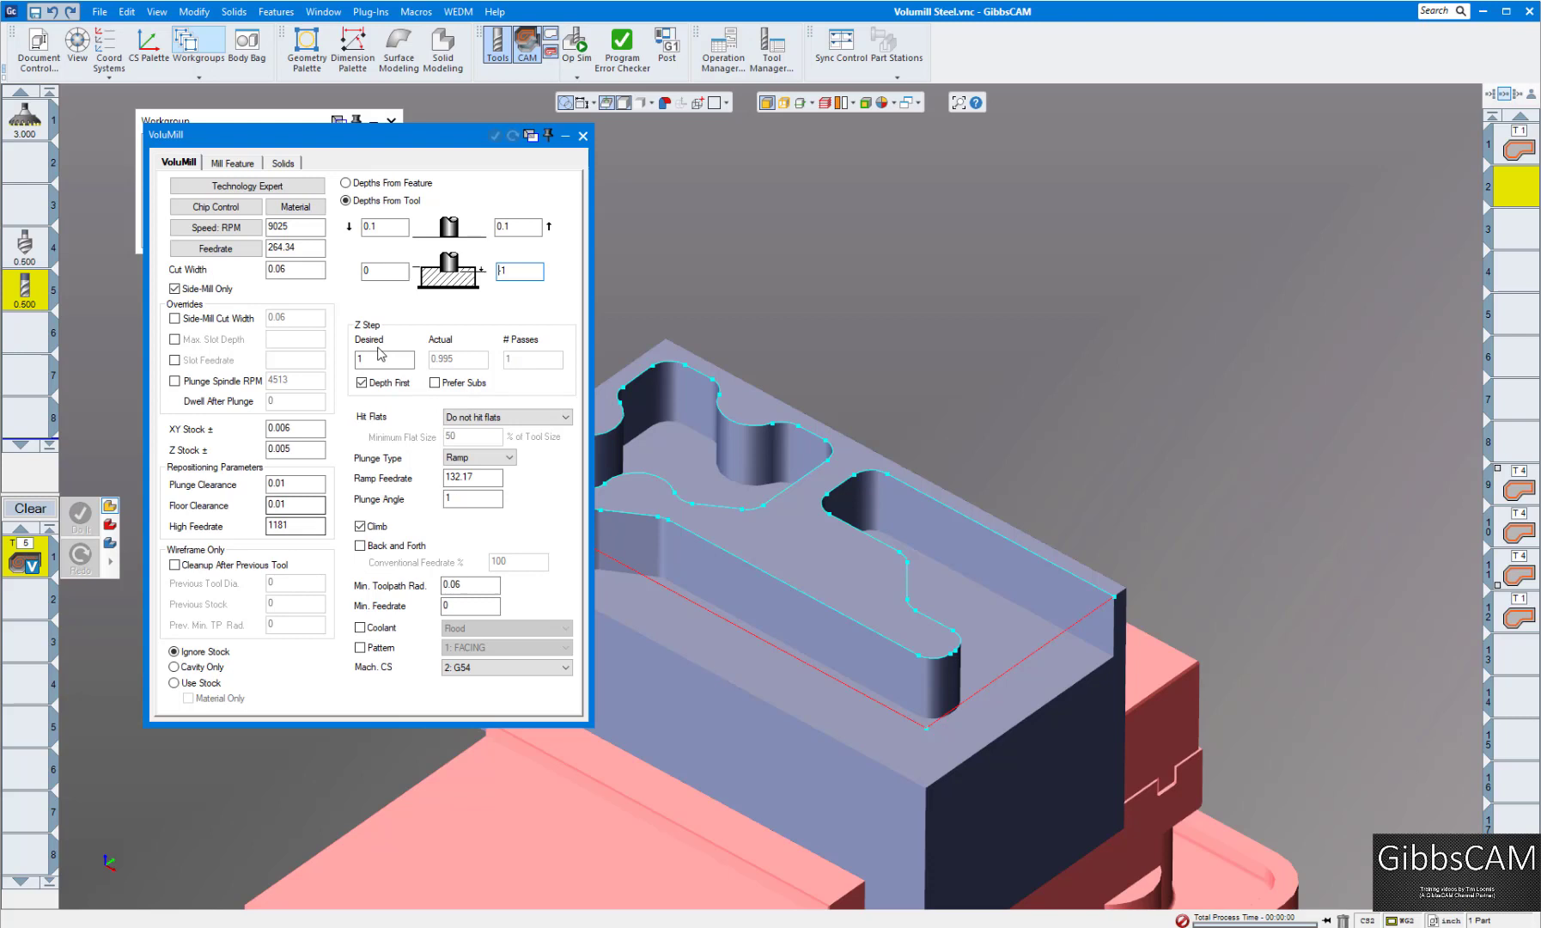
left_click(582, 136)
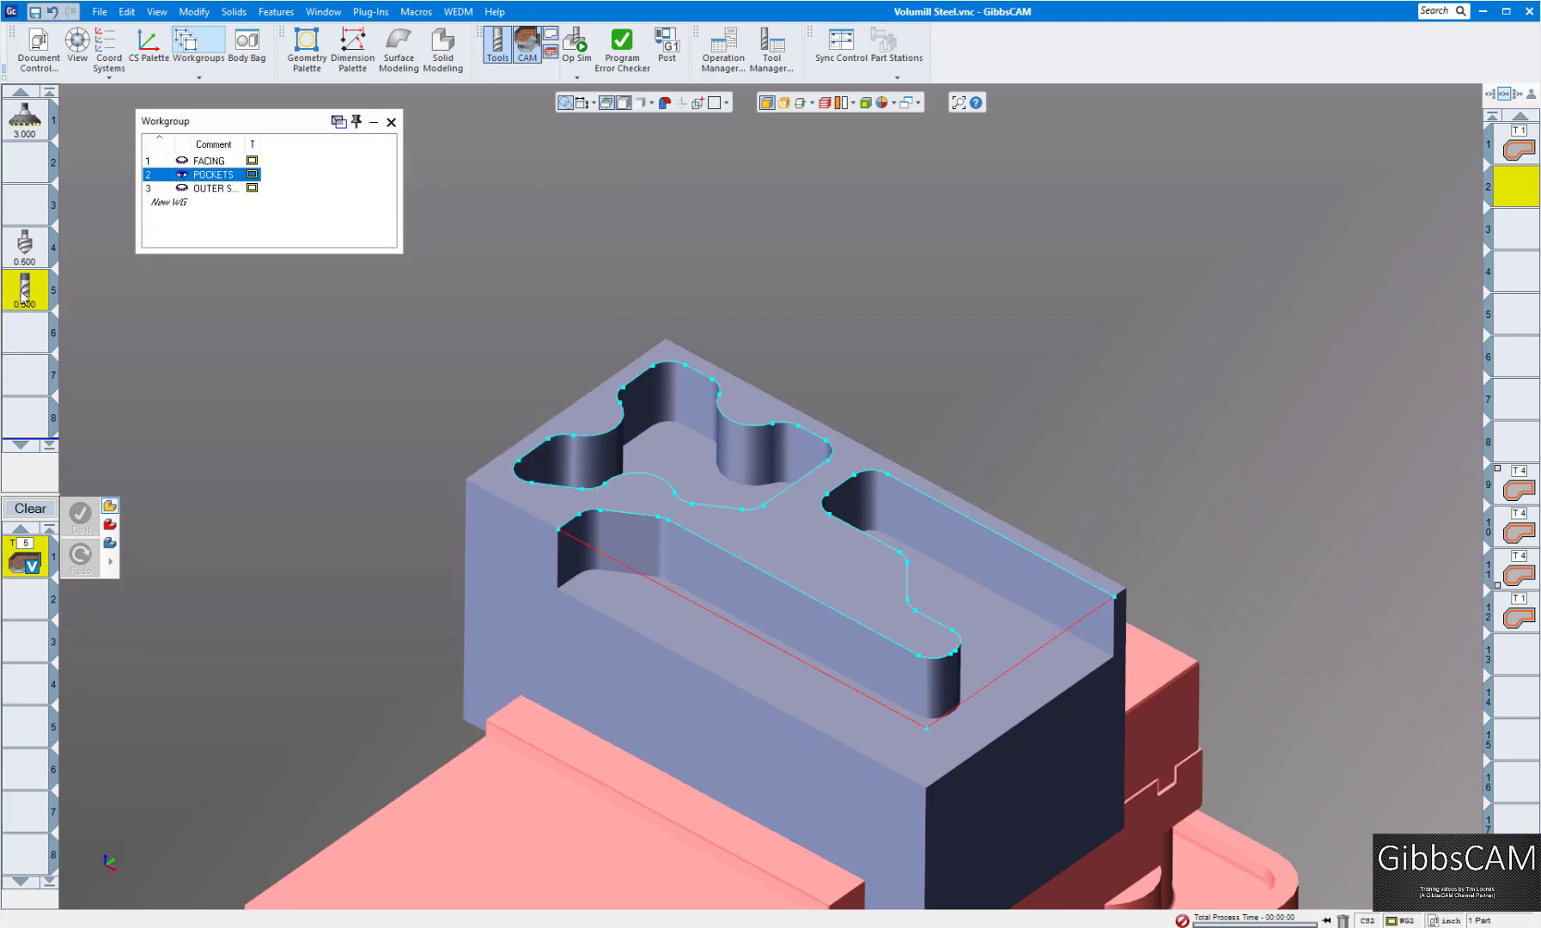
Open the Harvey Tool Library from the Plug-Ins menu
left_click(371, 11)
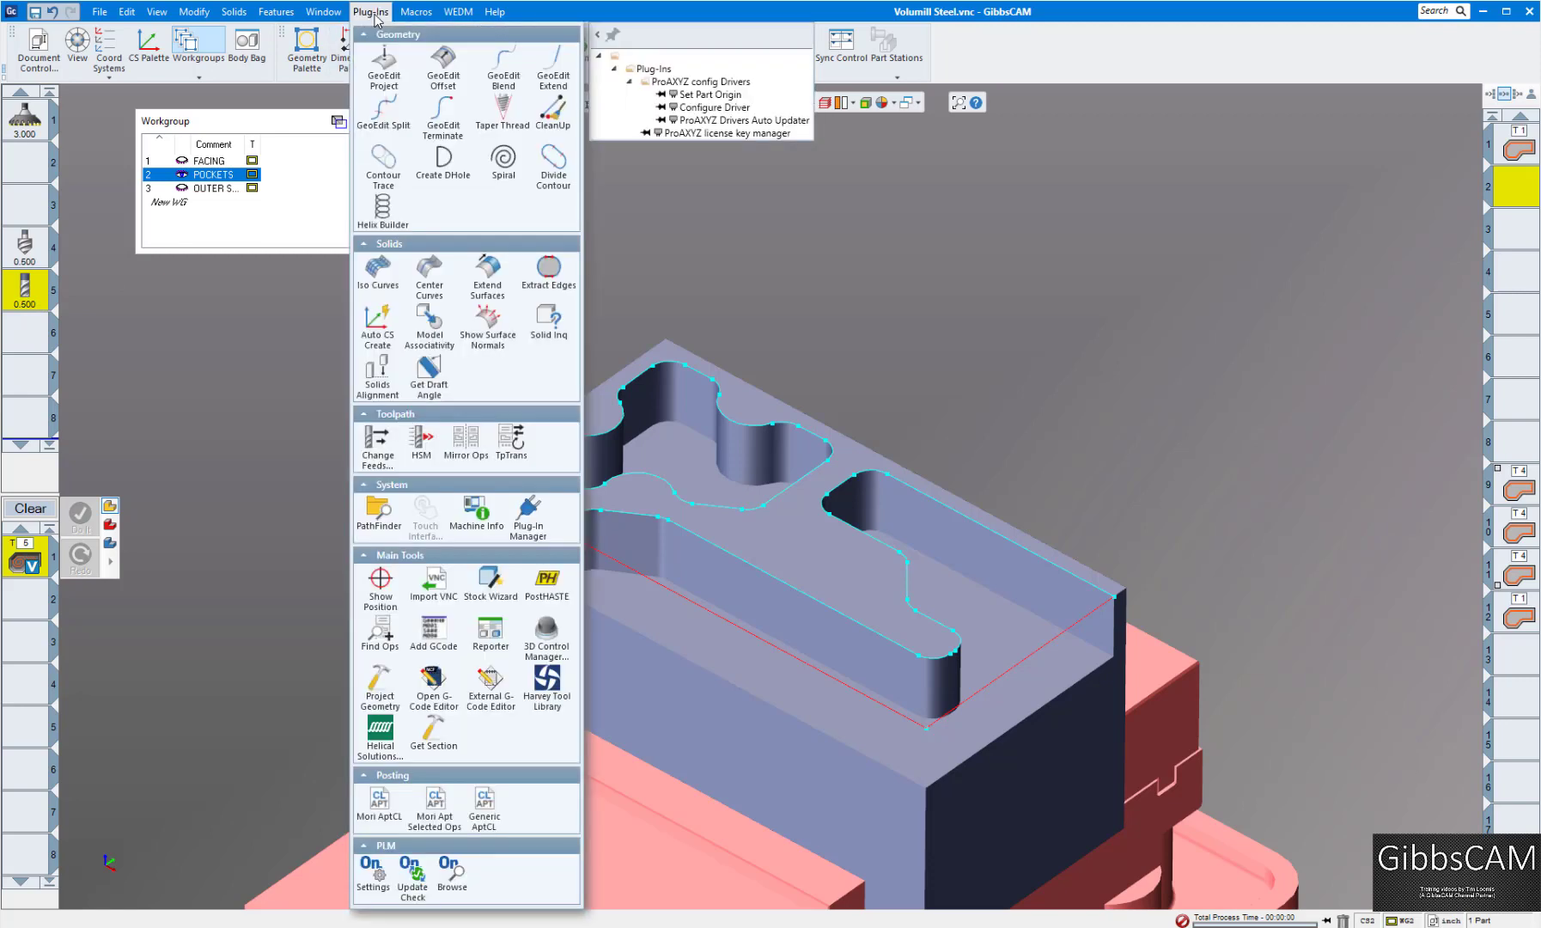
left_click(546, 678)
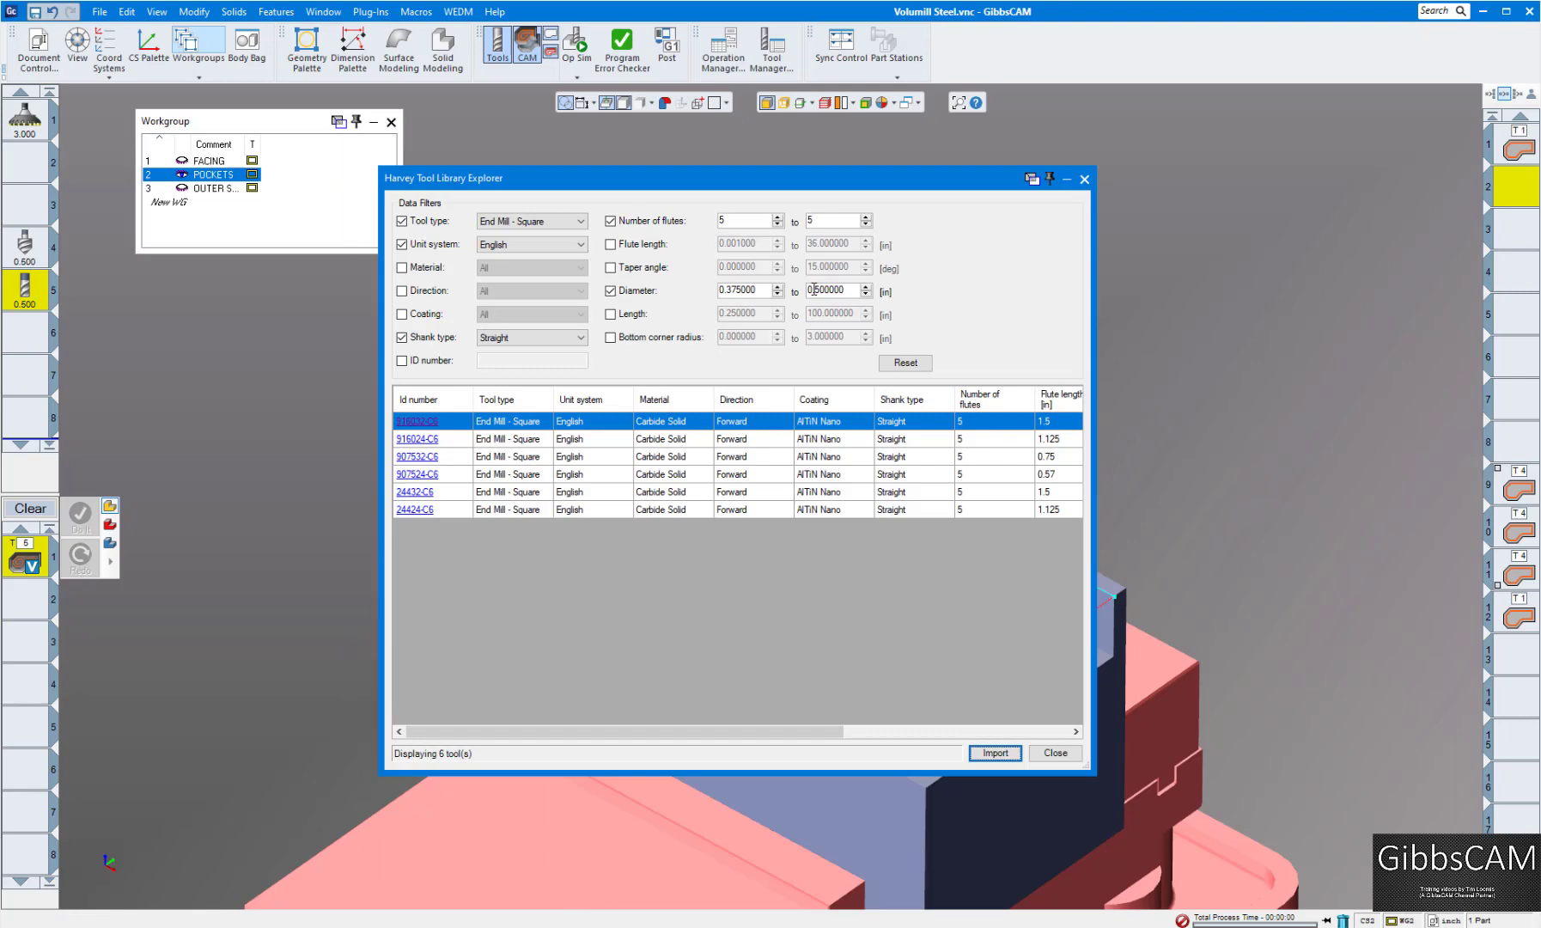
left_click_drag(734, 183, 508, 110)
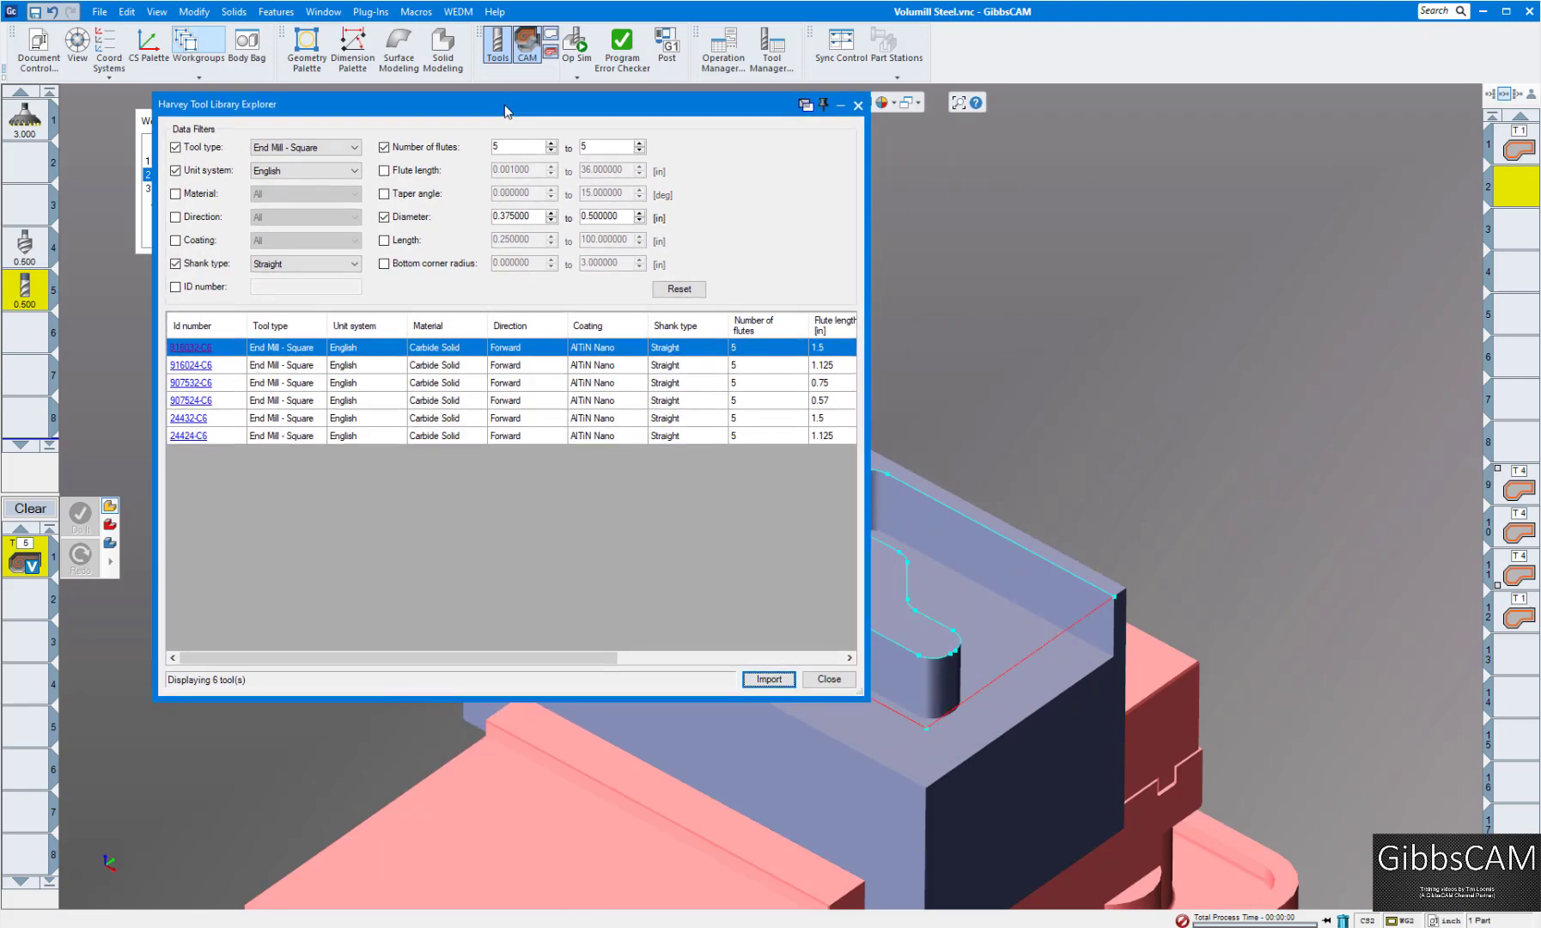
Filter to English square straight-shank end mills and open tool 916032-C6's details page
left_click(354, 148)
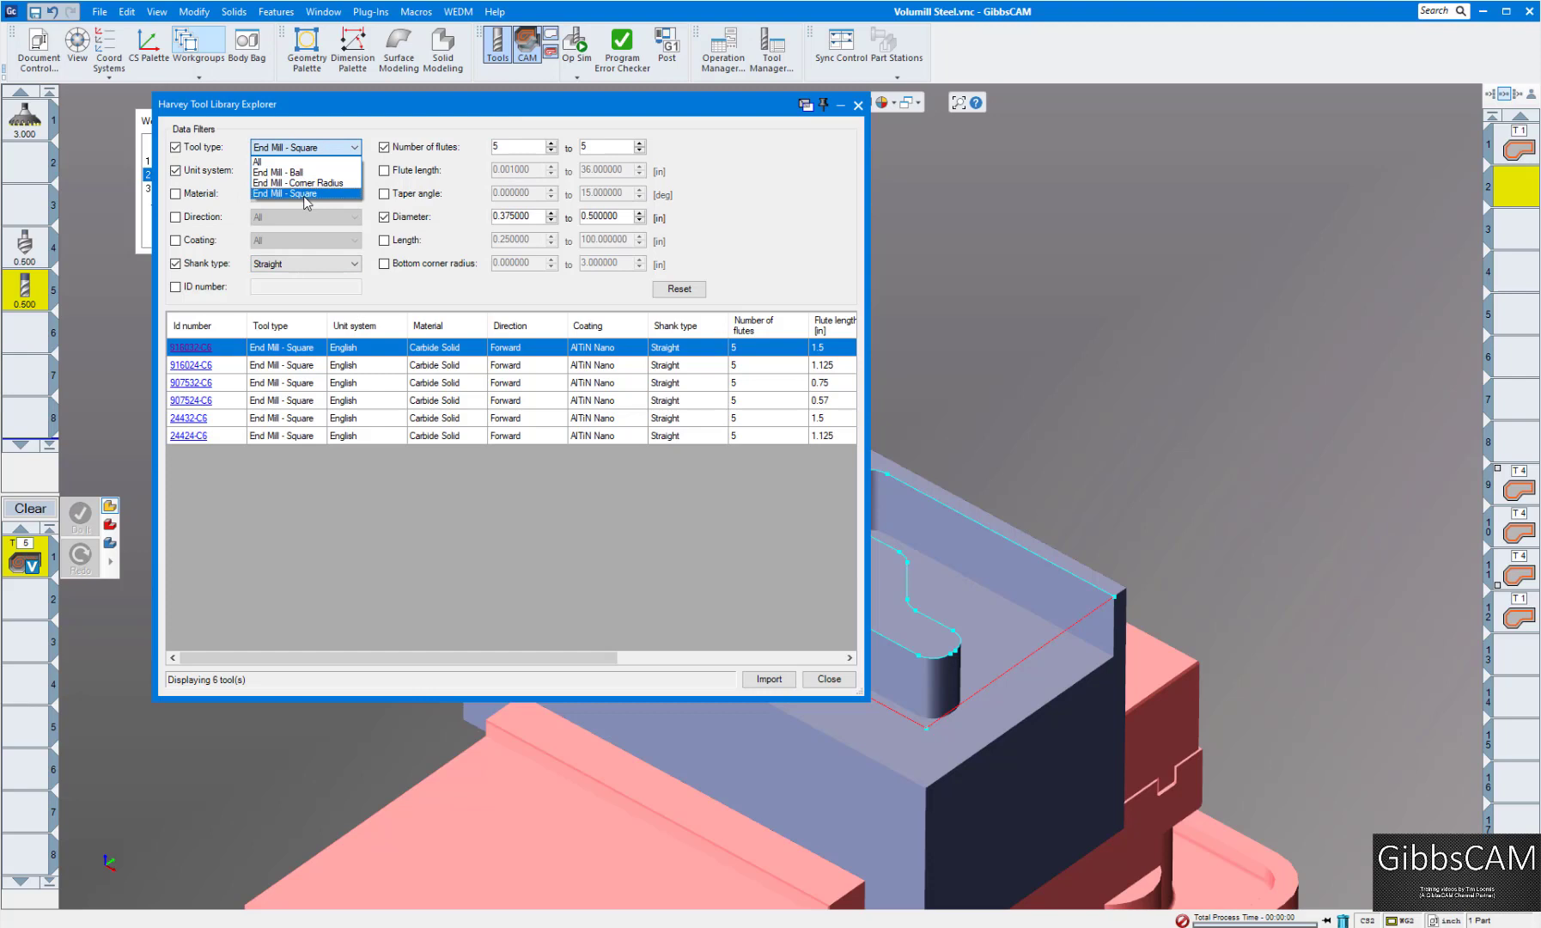
left_click(303, 195)
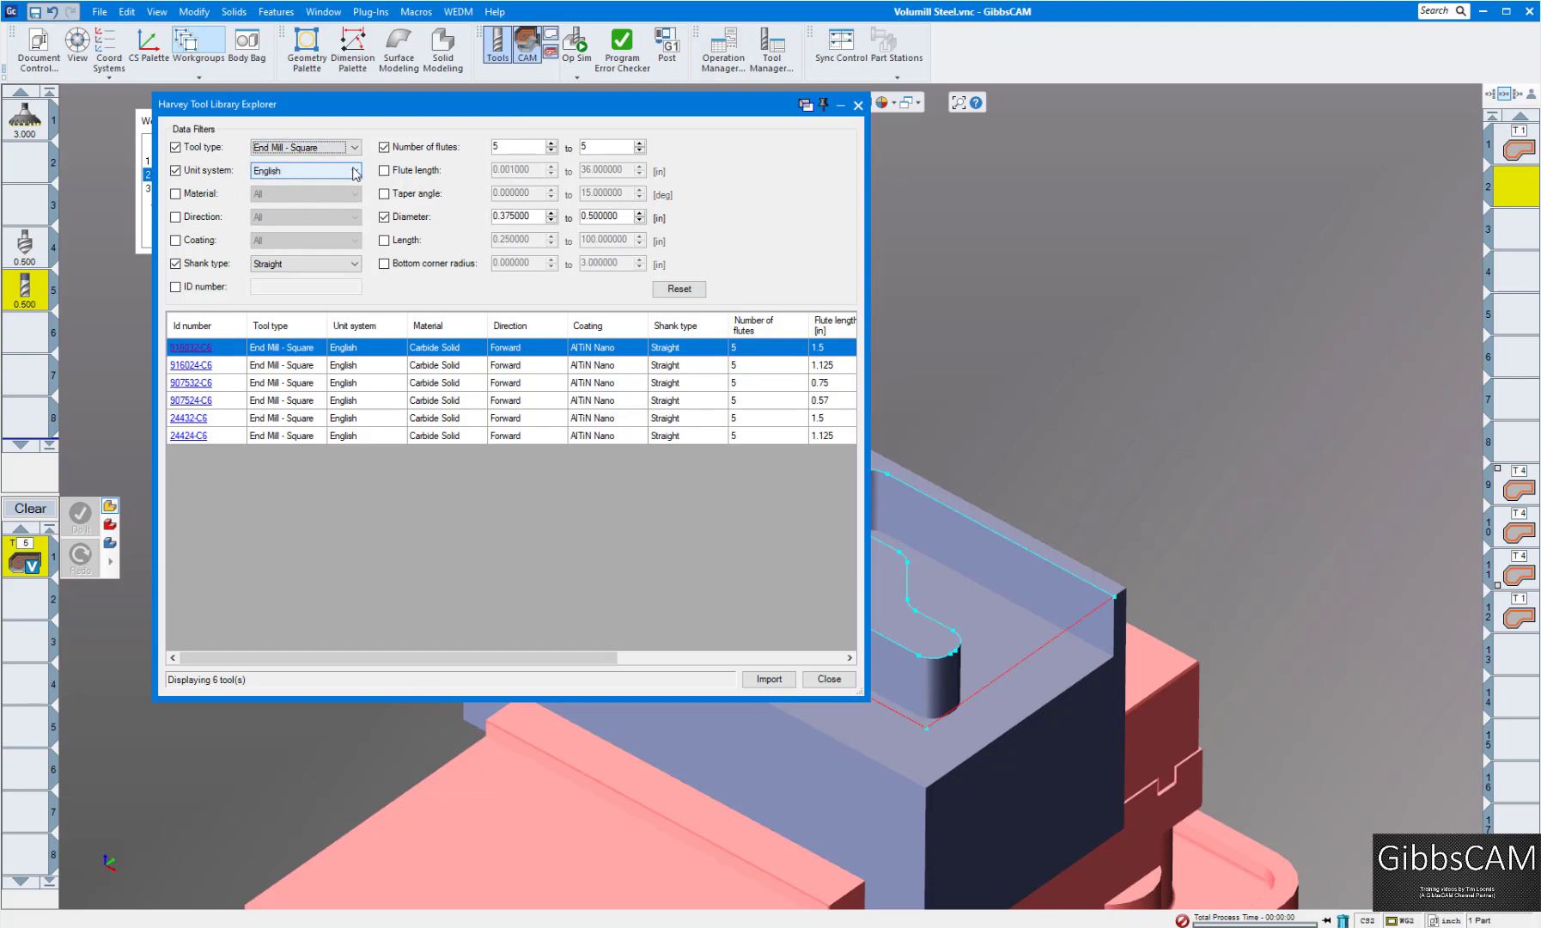
left_click(356, 172)
left_click(329, 195)
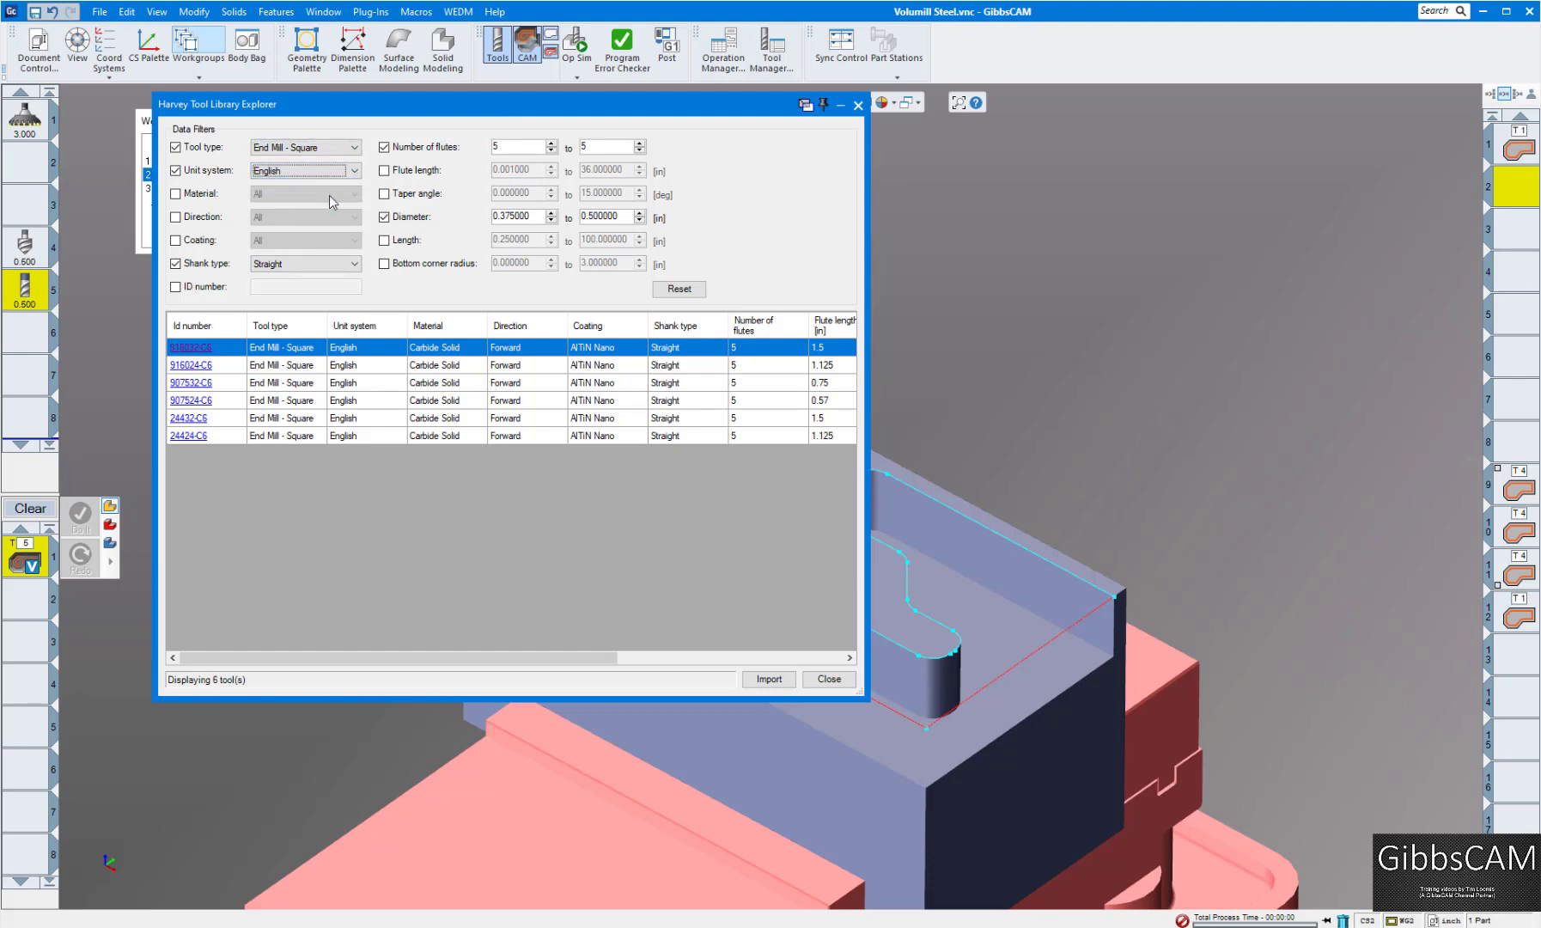
left_click(353, 267)
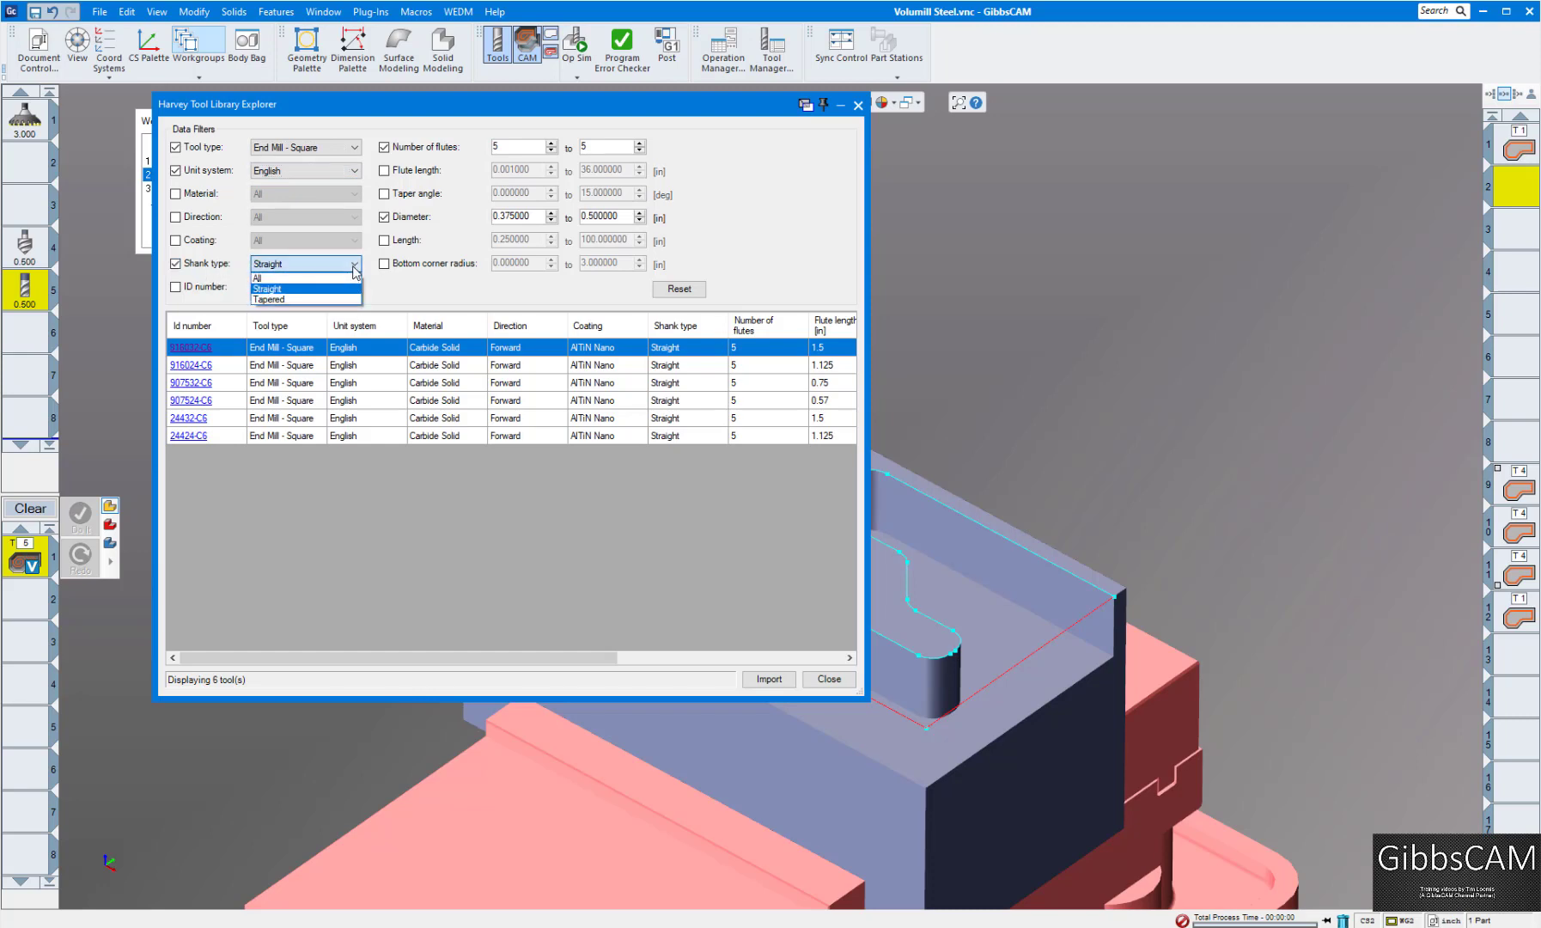
left_click(288, 290)
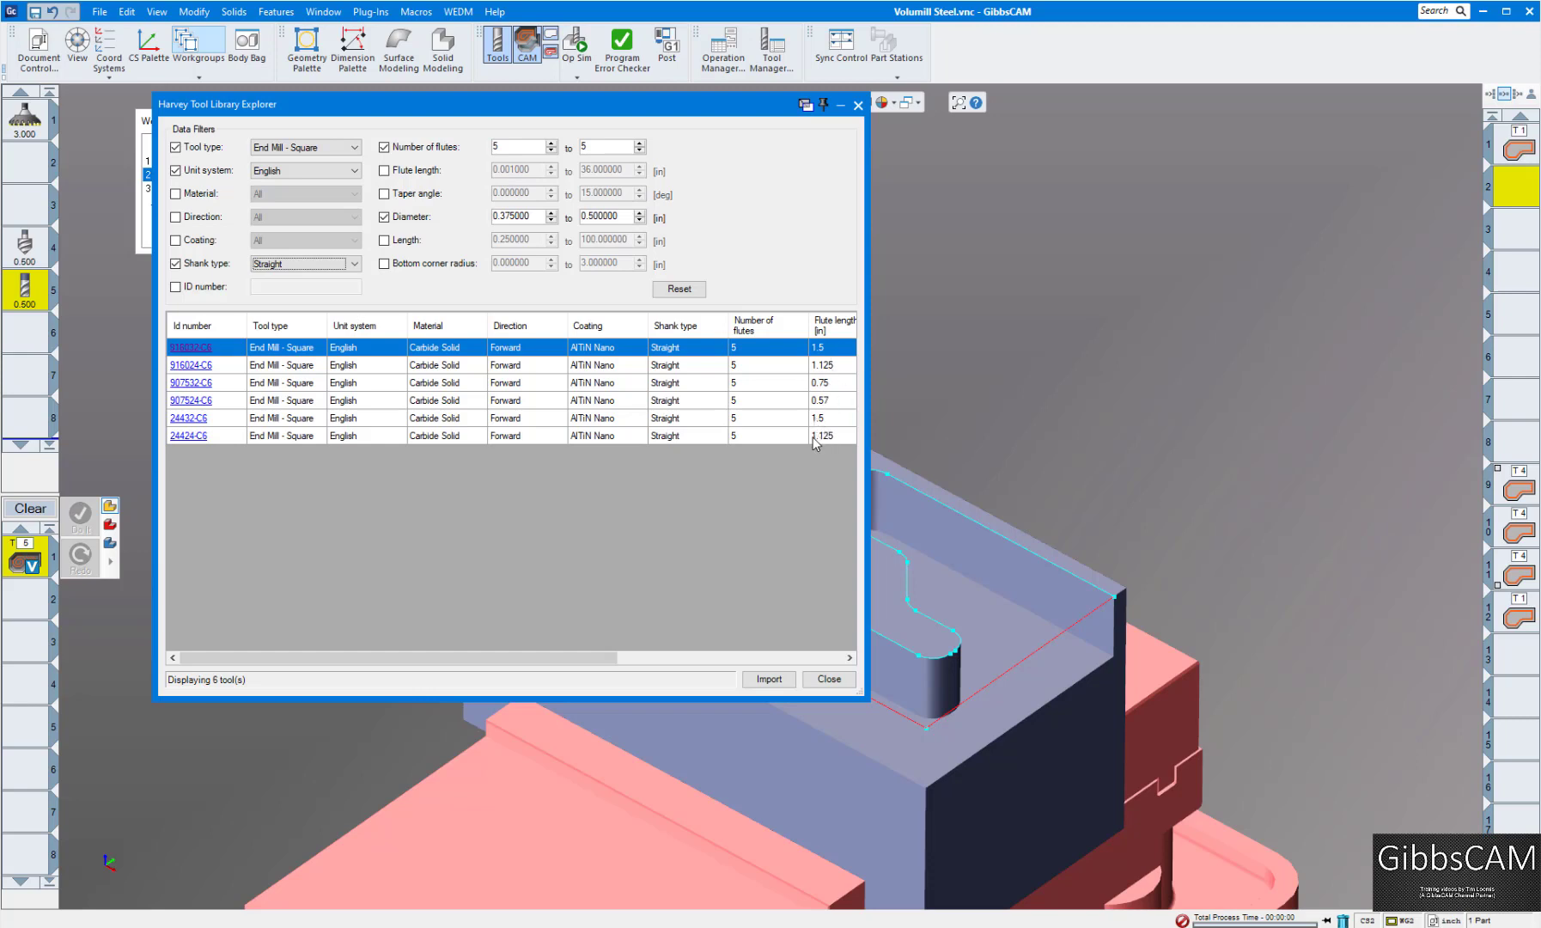
left_click(203, 353)
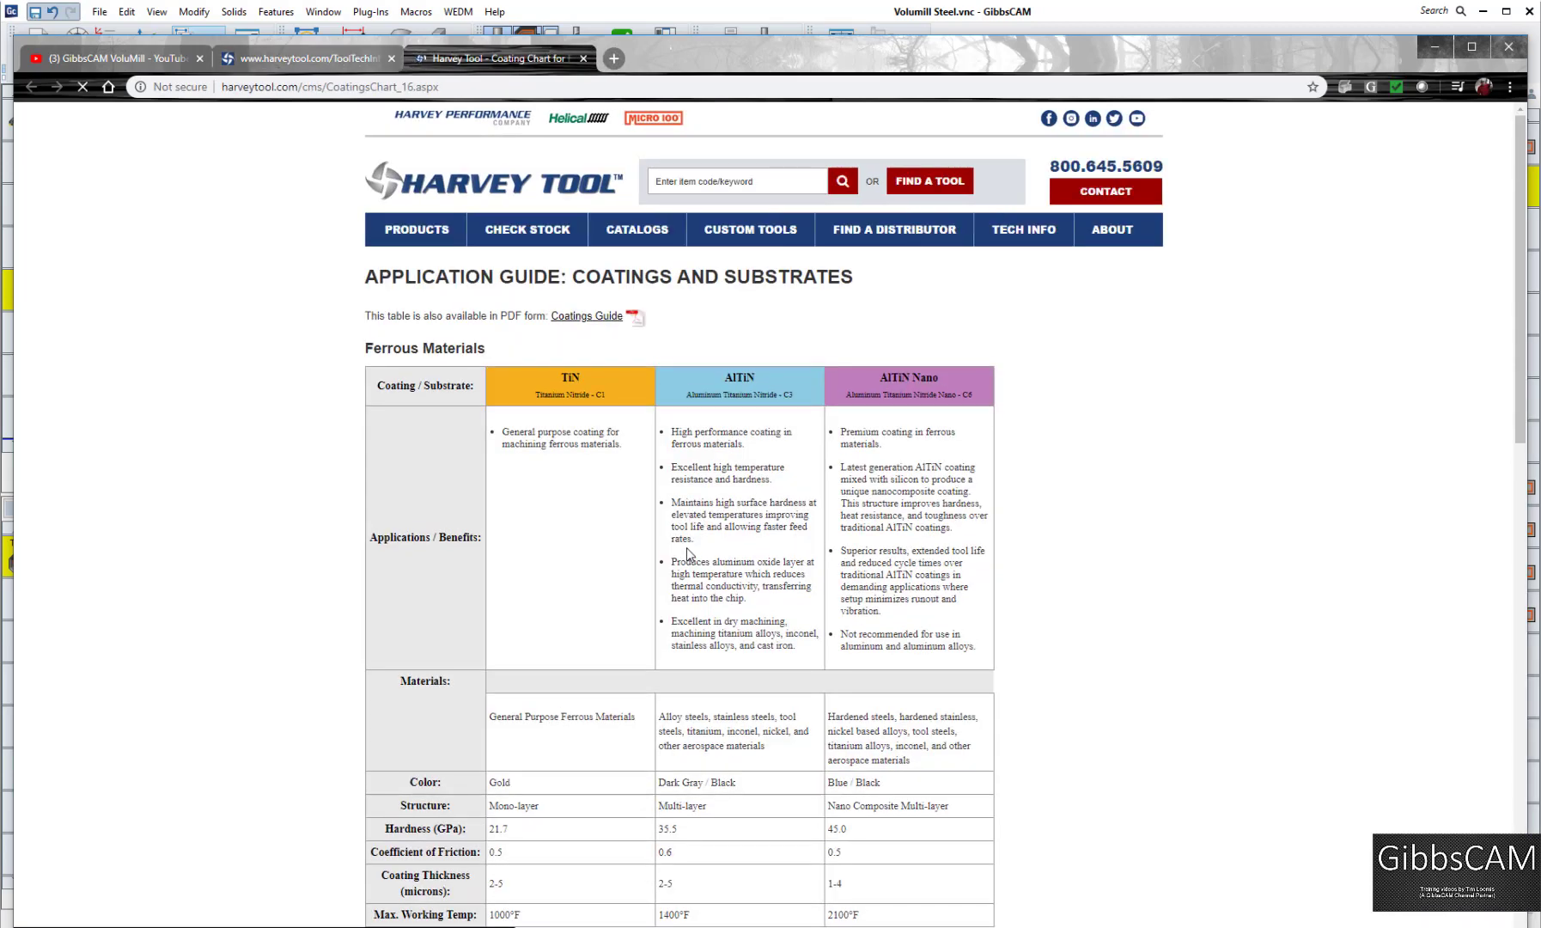
Scroll the coatings chart, then close its tab to return to the 916032-C6 page
scroll(687, 554, "down", 4)
scroll(687, 554, "up", 4)
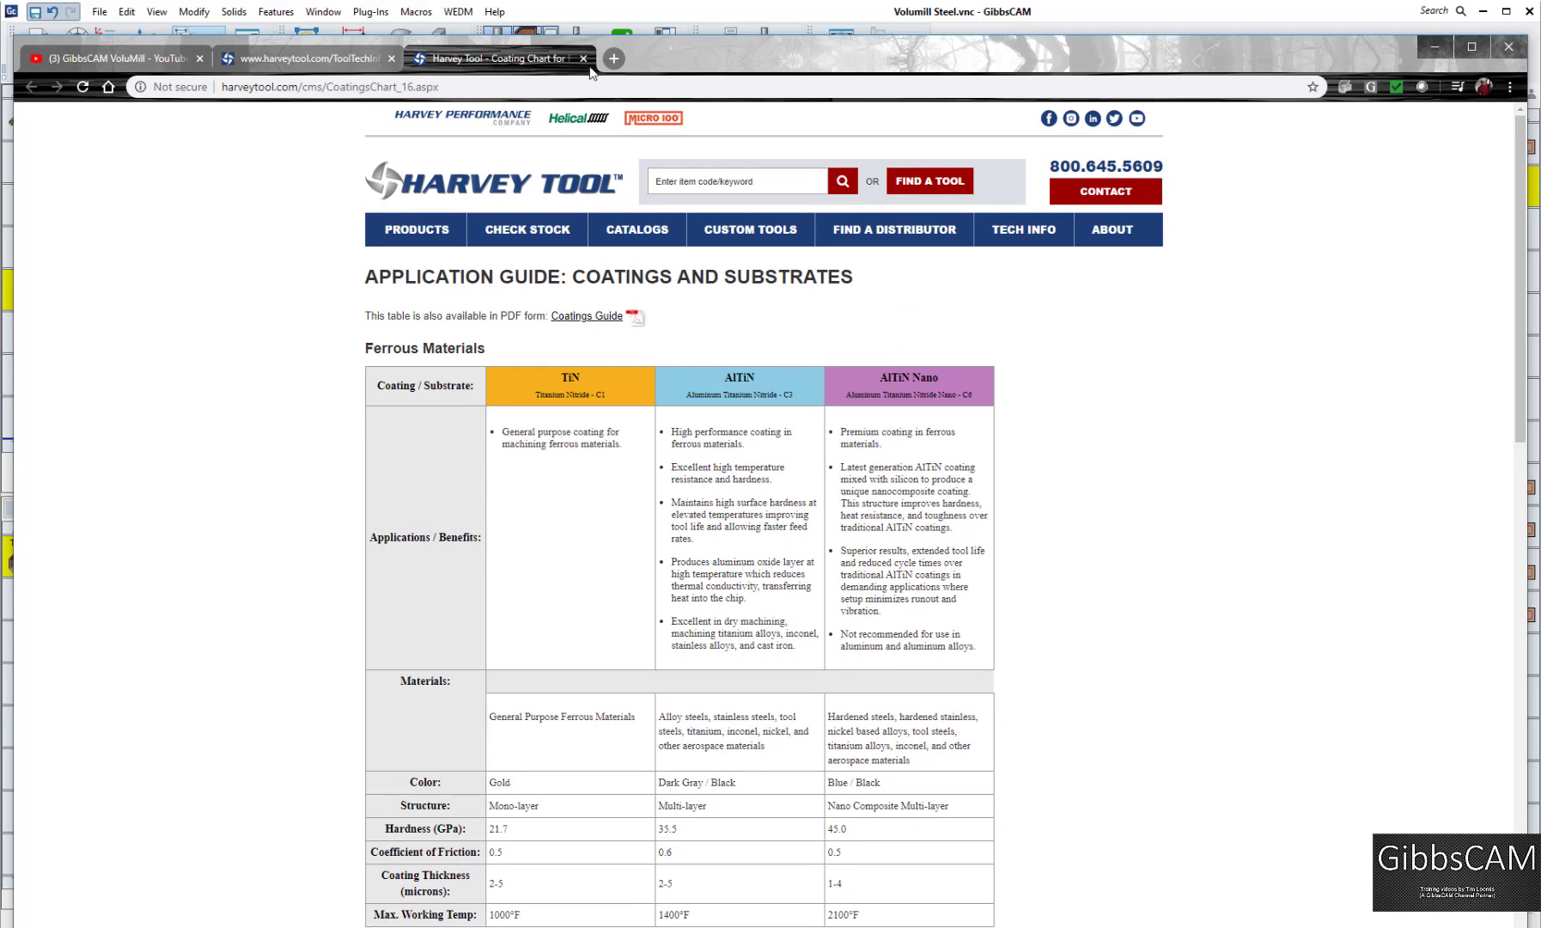
left_click(584, 58)
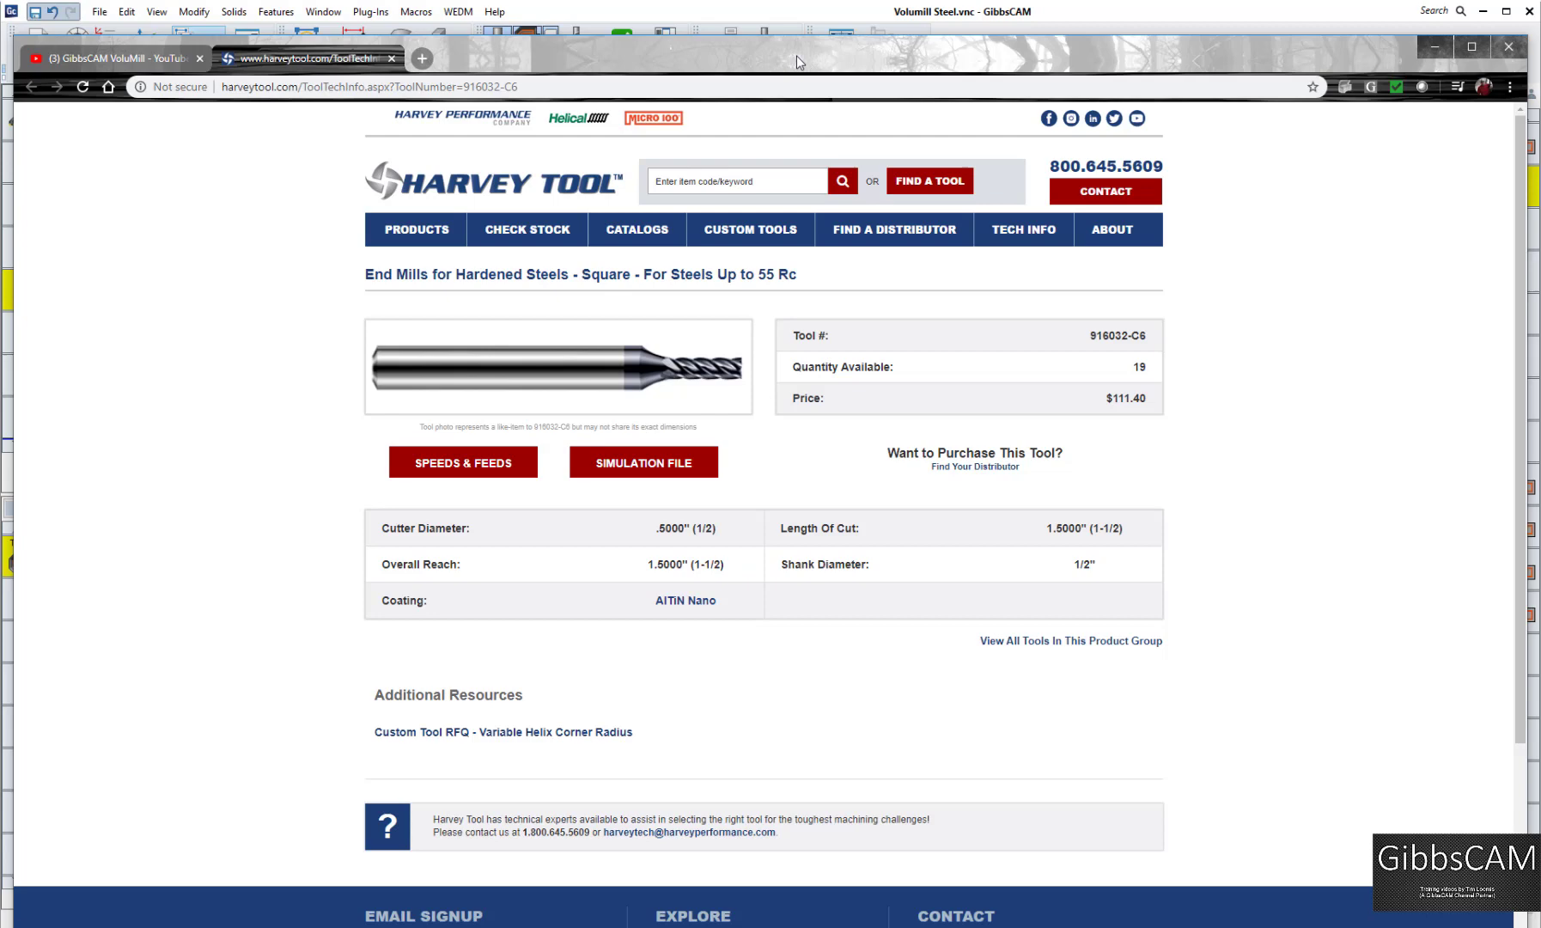
Import Harvey end mill 916032-C6 as tool 2, close the library, and open its settings
left_click_drag(797, 62, 1540, 257)
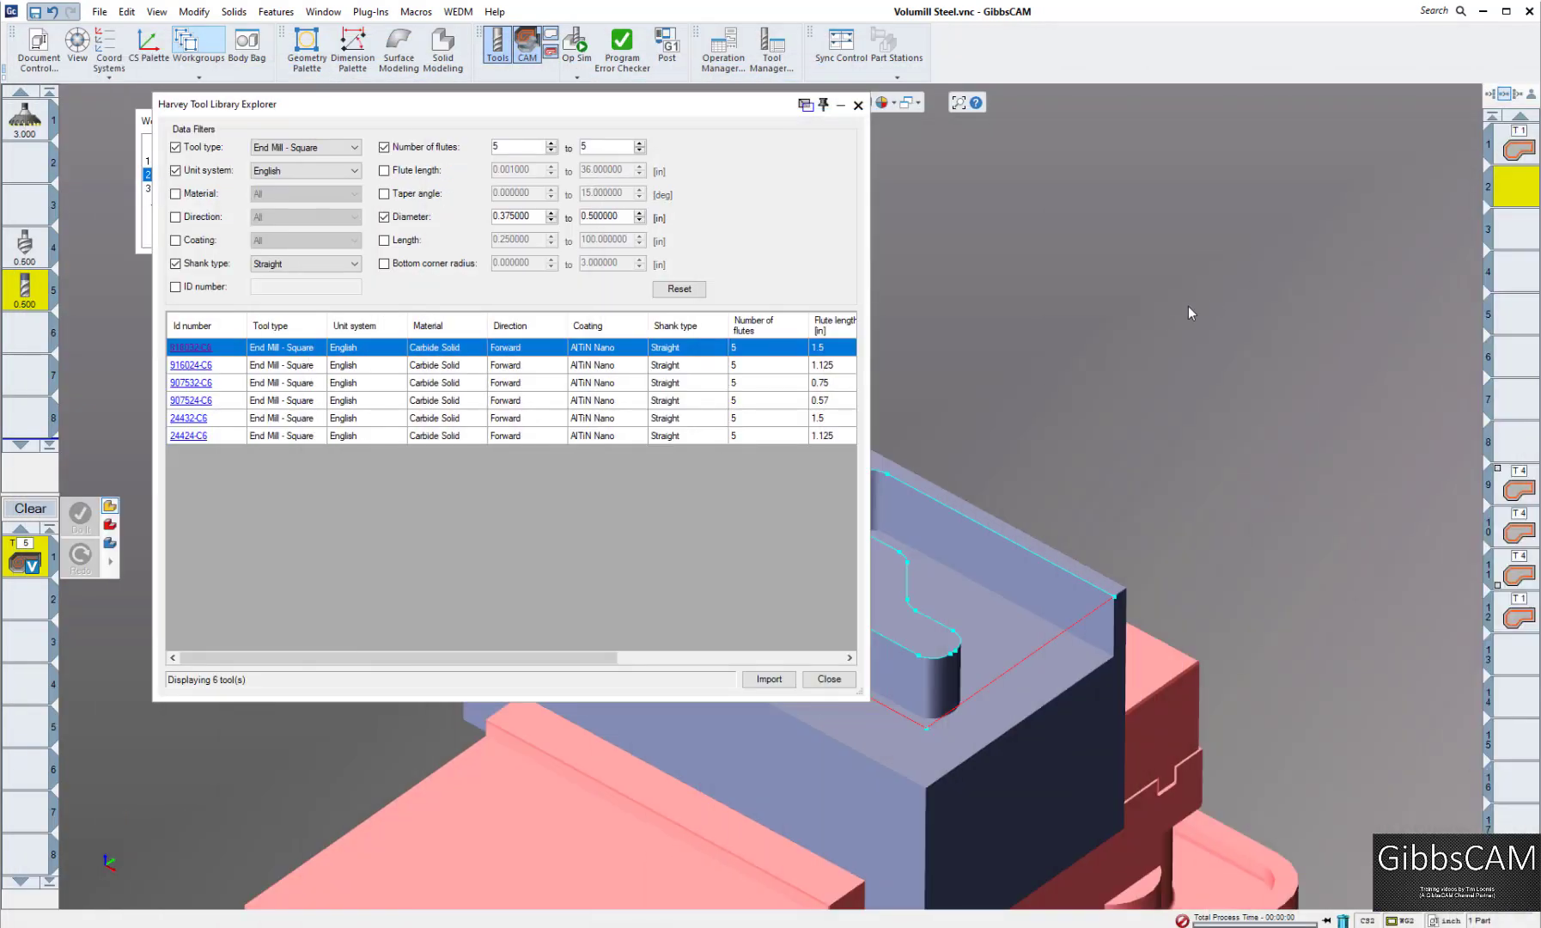
left_click(768, 679)
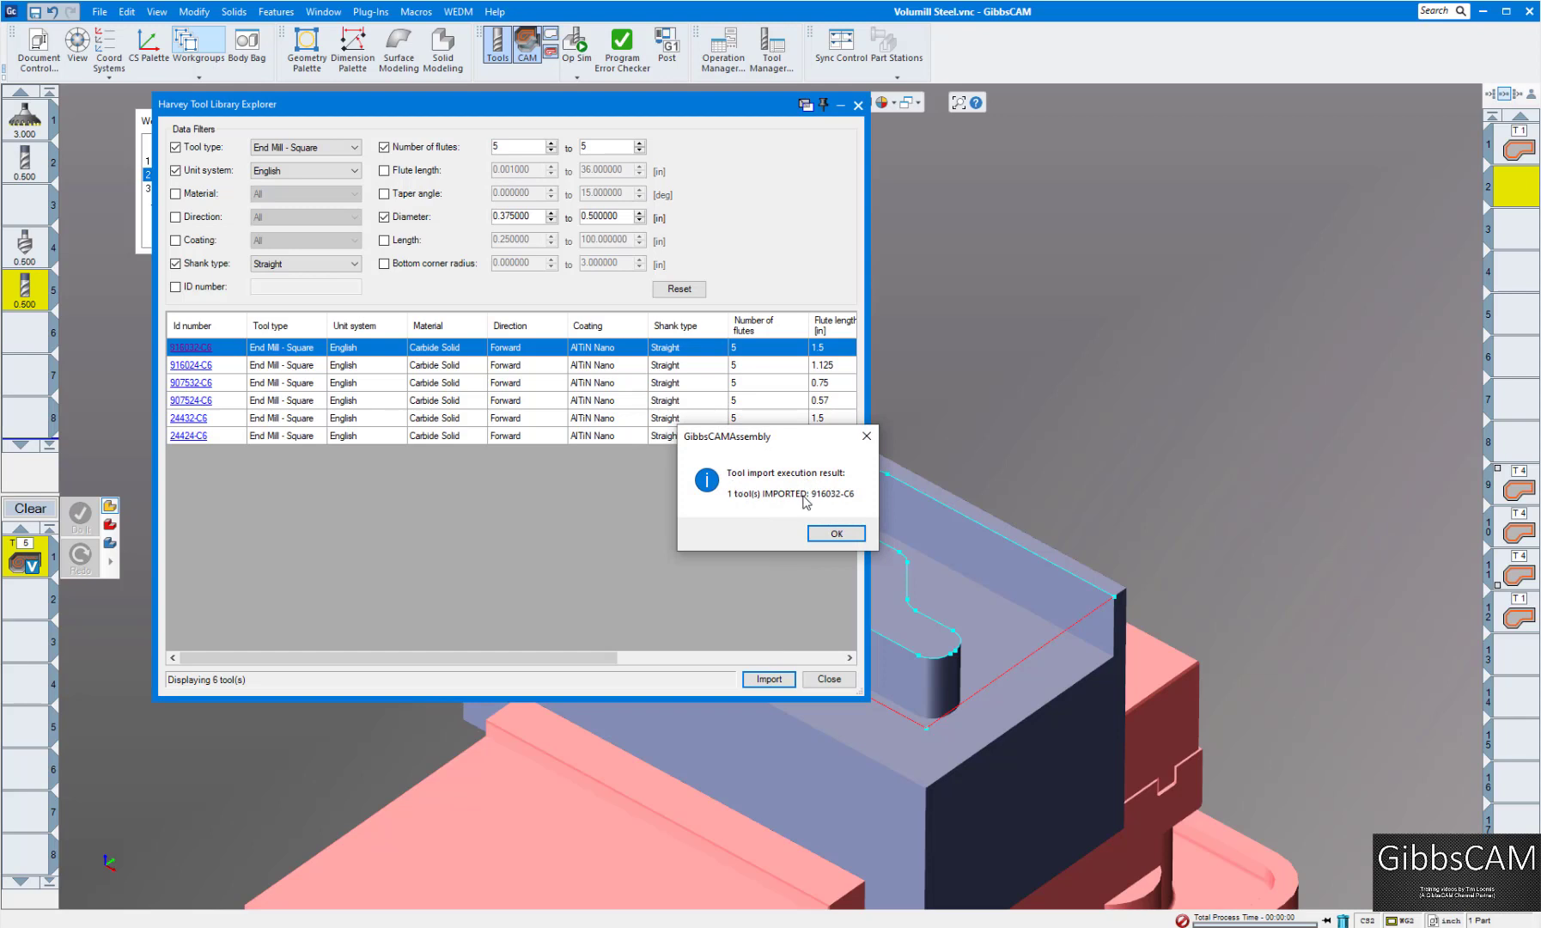
left_click(829, 534)
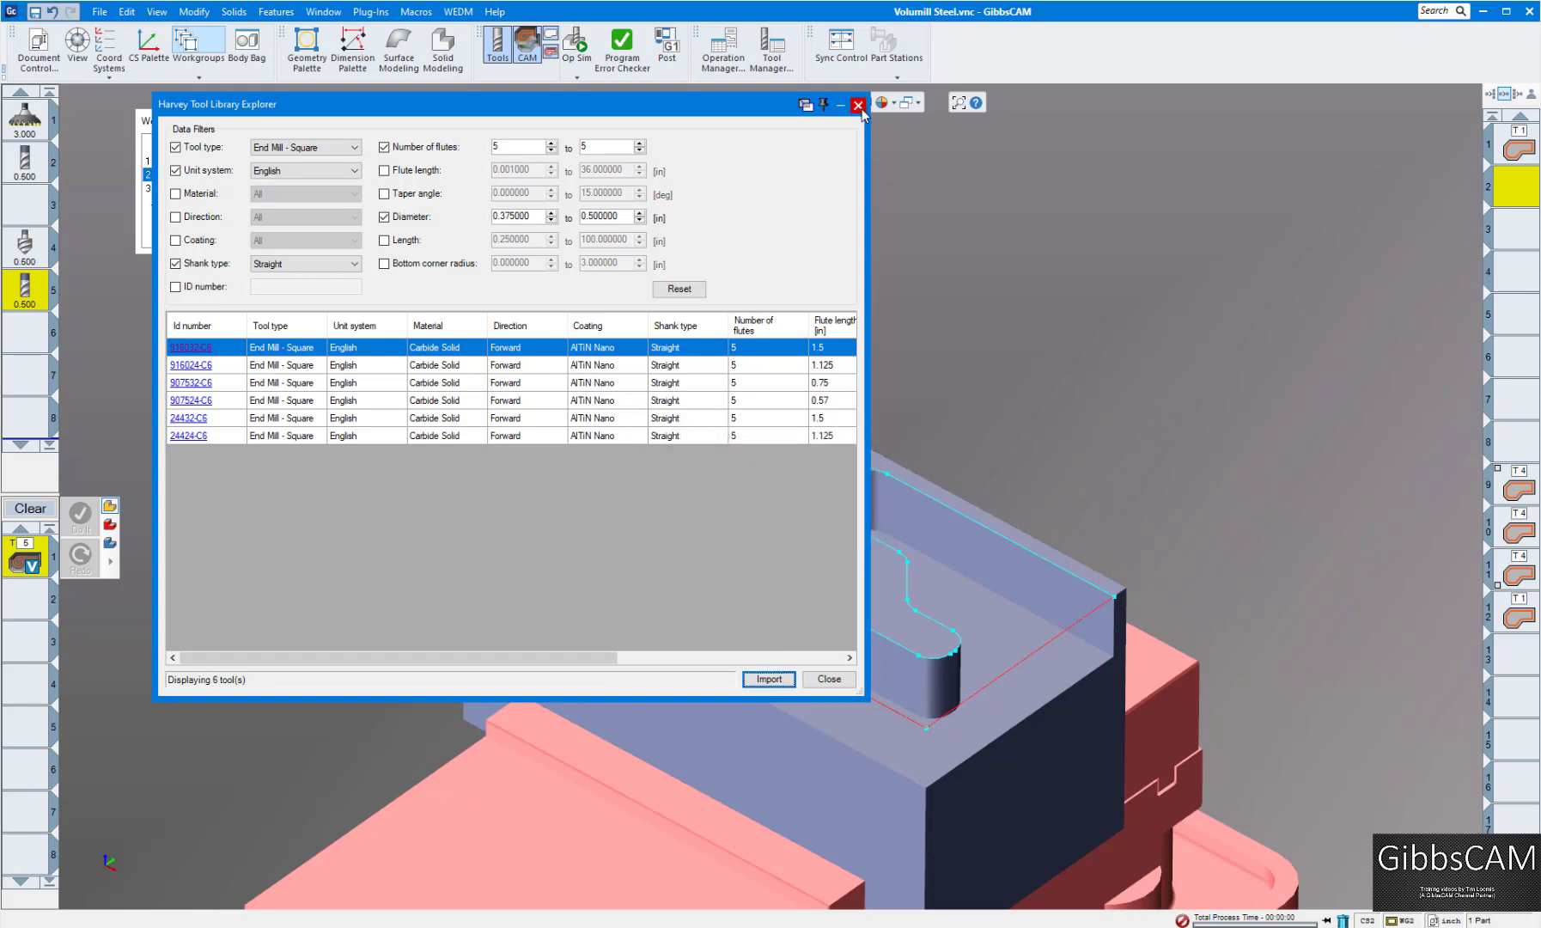
left_click(859, 105)
double_click(26, 169)
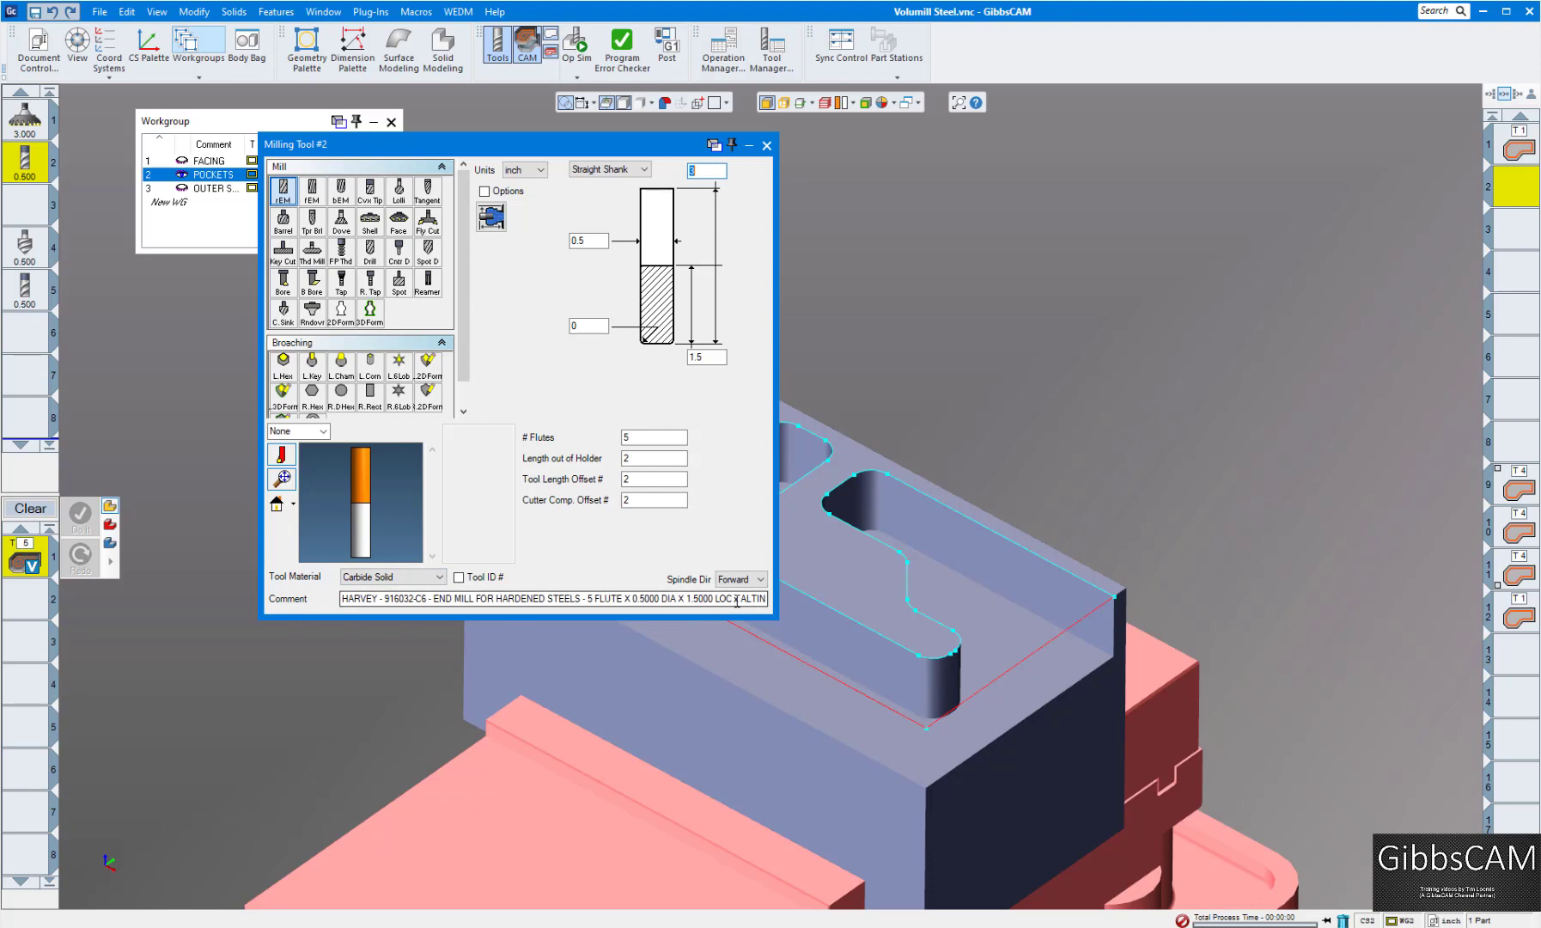
Assign tool 2 to the VoluMill process and close the process settings
left_click(766, 145)
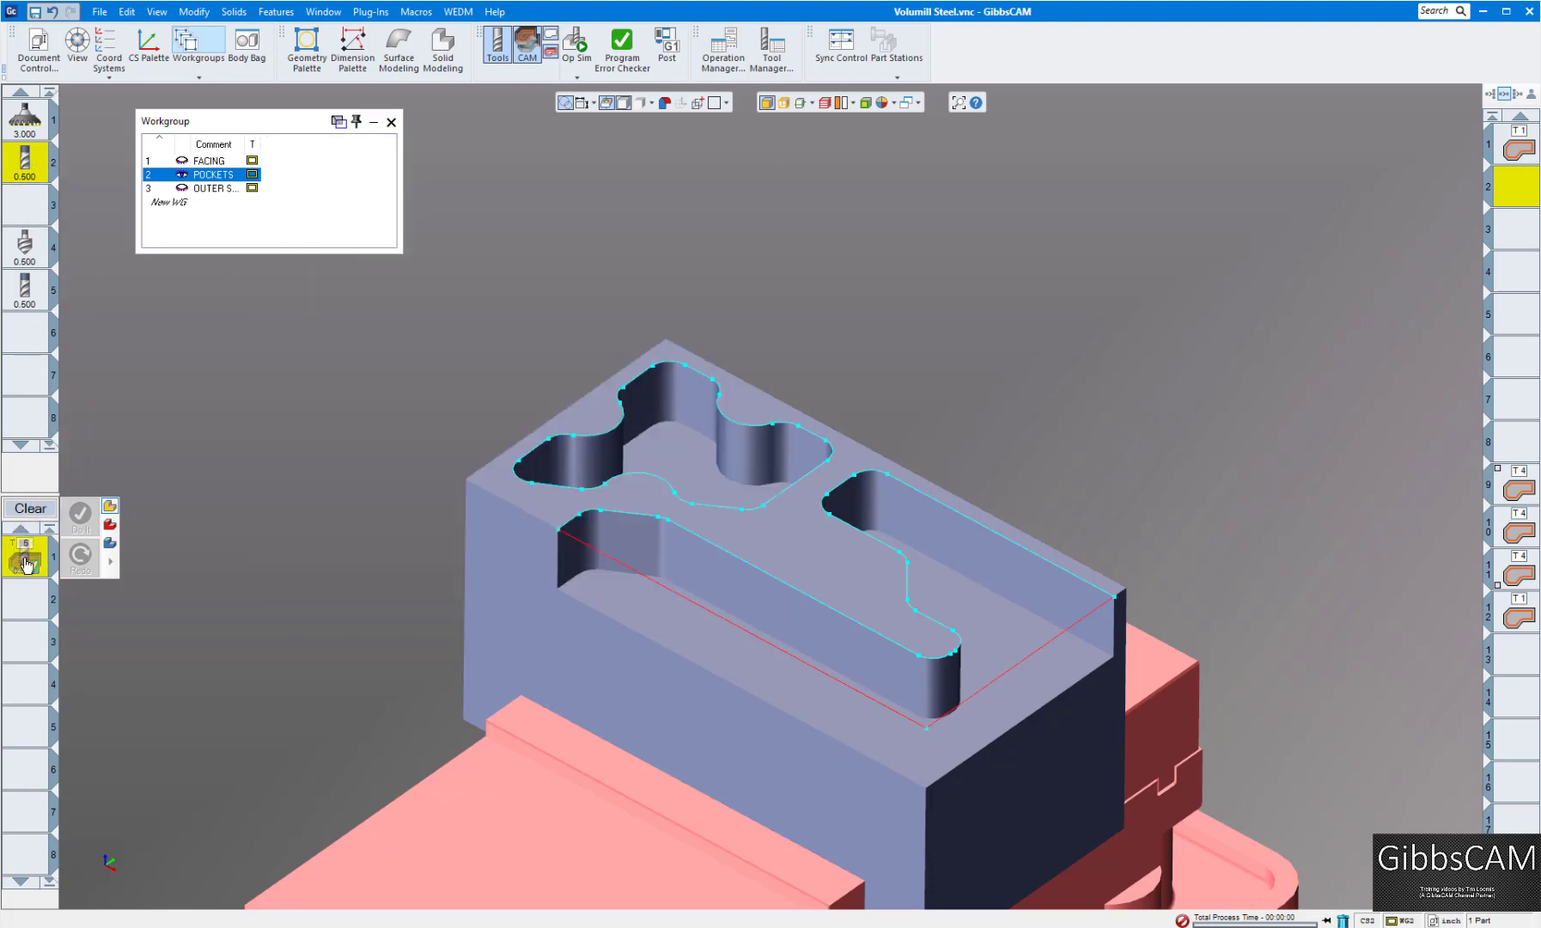
left_click(110, 544)
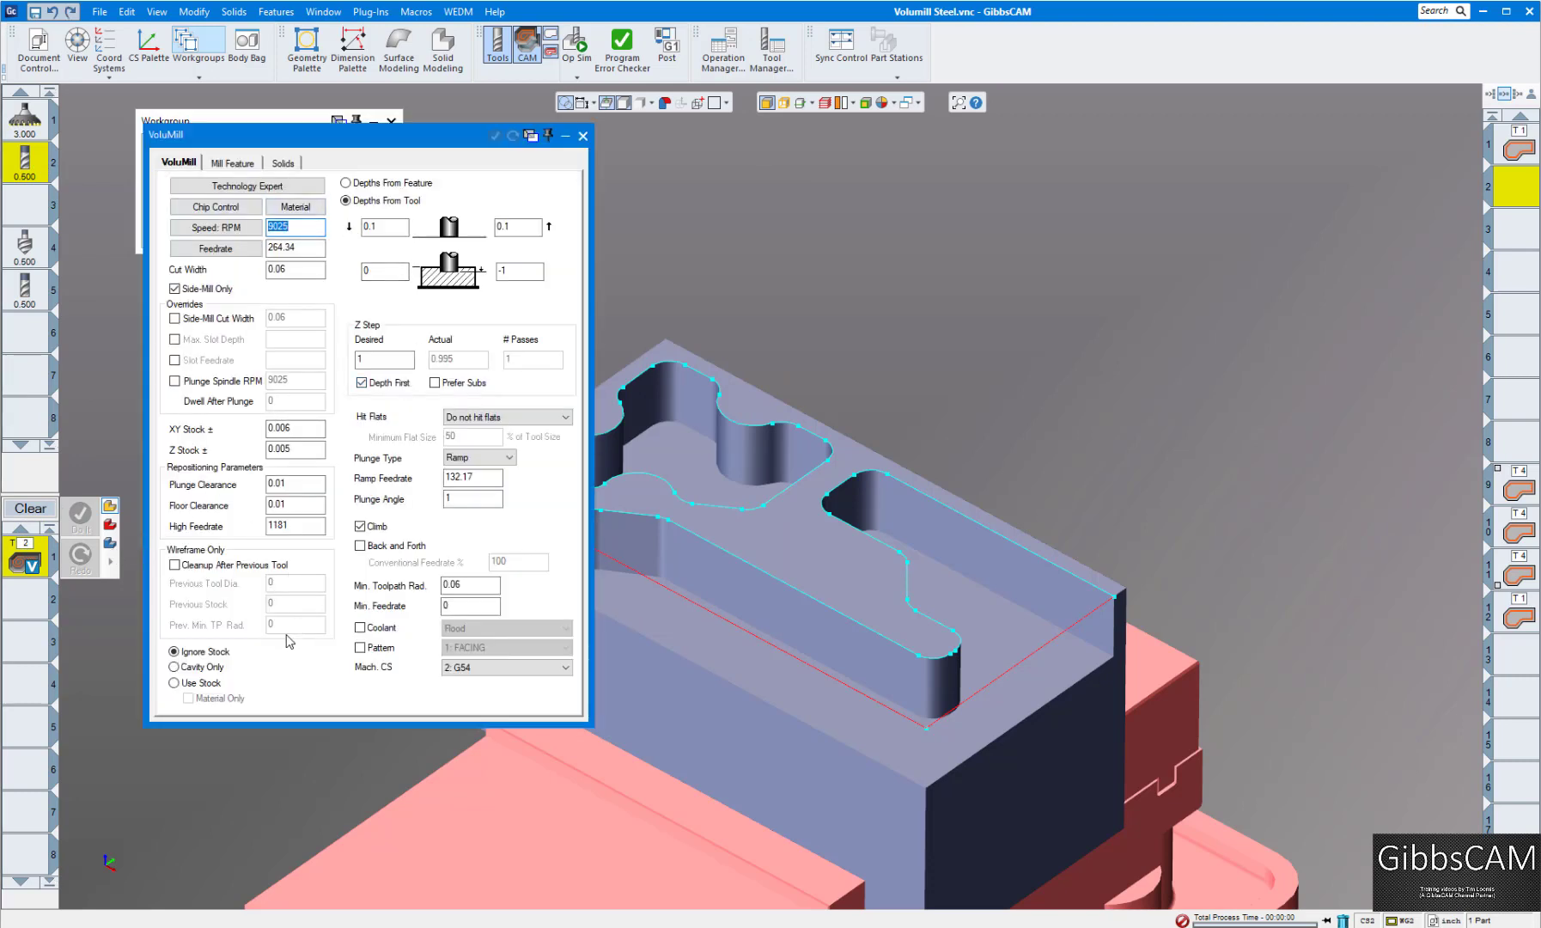
left_click(582, 136)
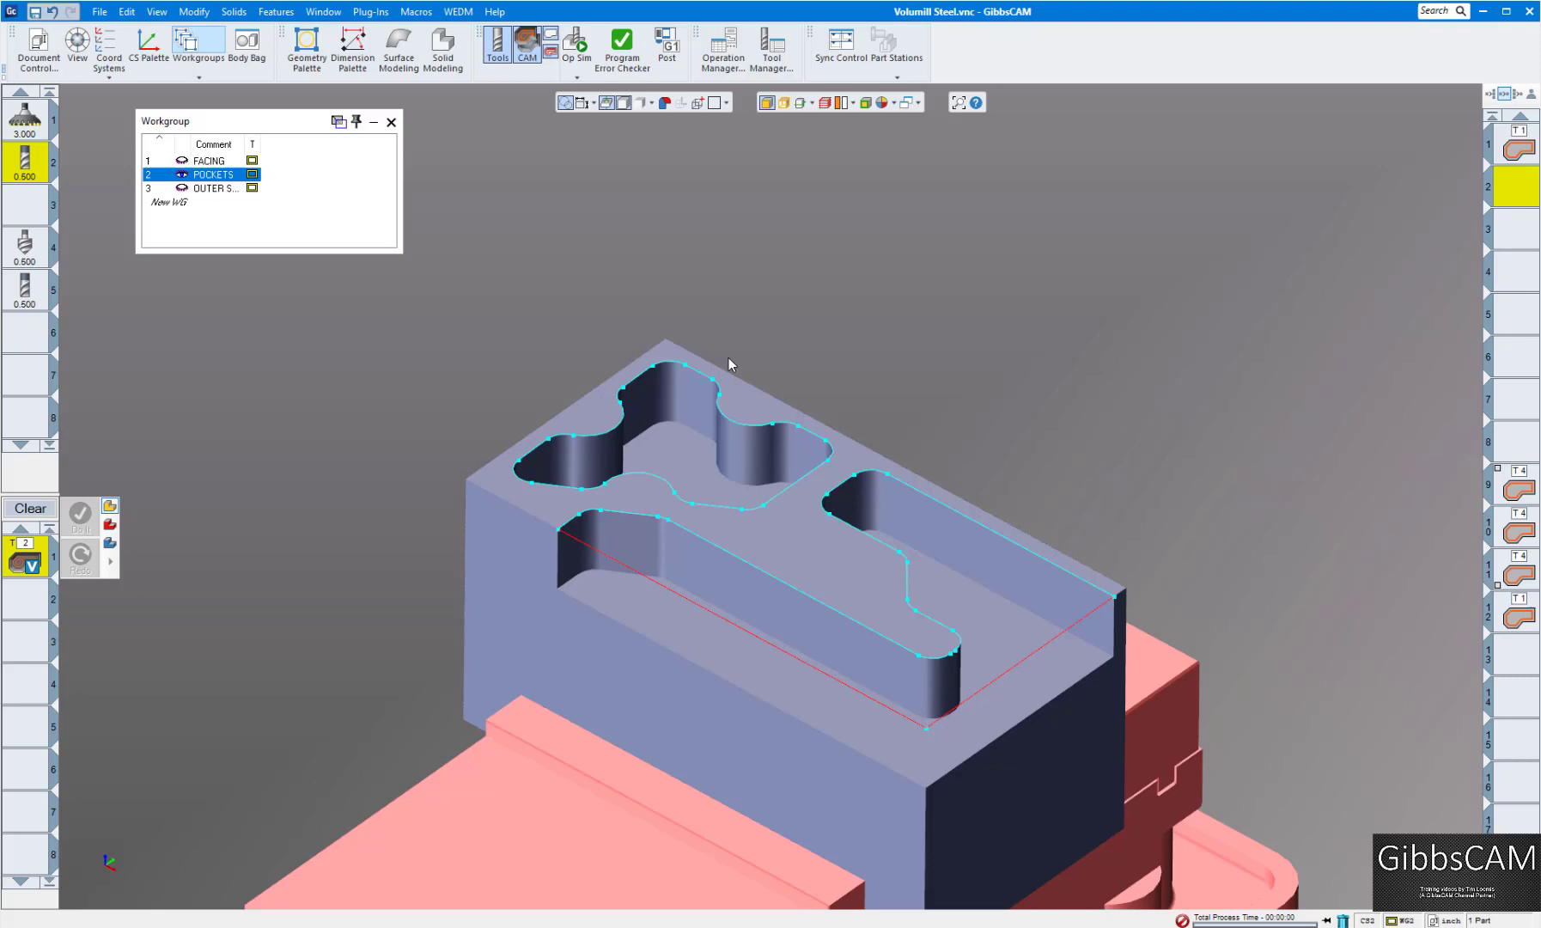
Generate the VoluMill toolpath for the cross-shaped back pocket and orbit to inspect it
left_click(692, 375)
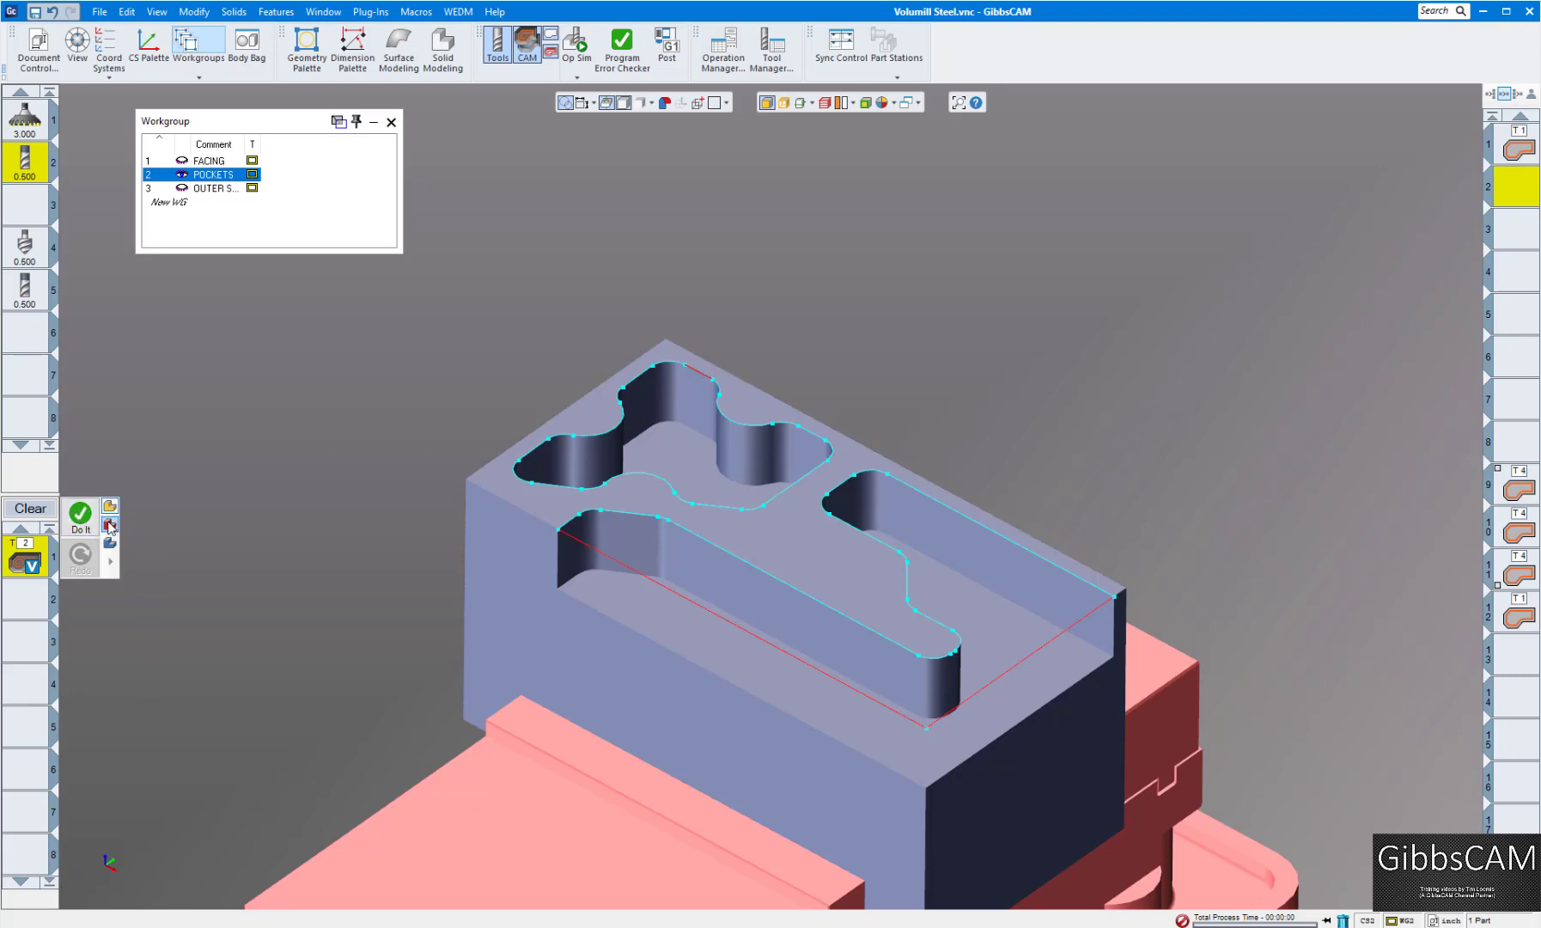
left_click(79, 514)
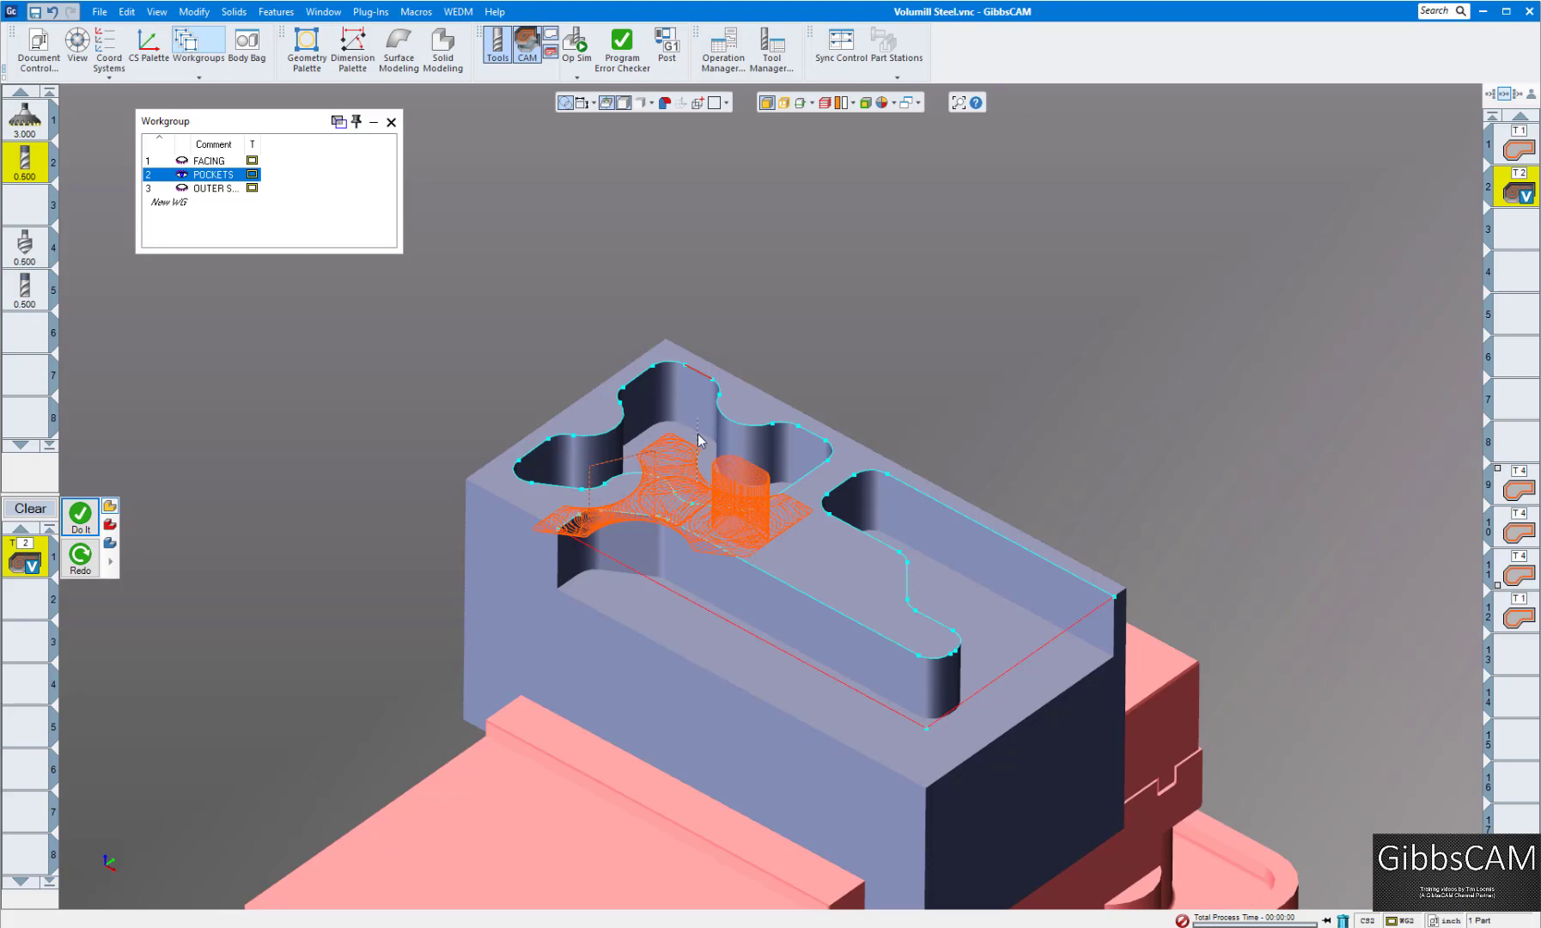
middle_click_drag(698, 439, 924, 398)
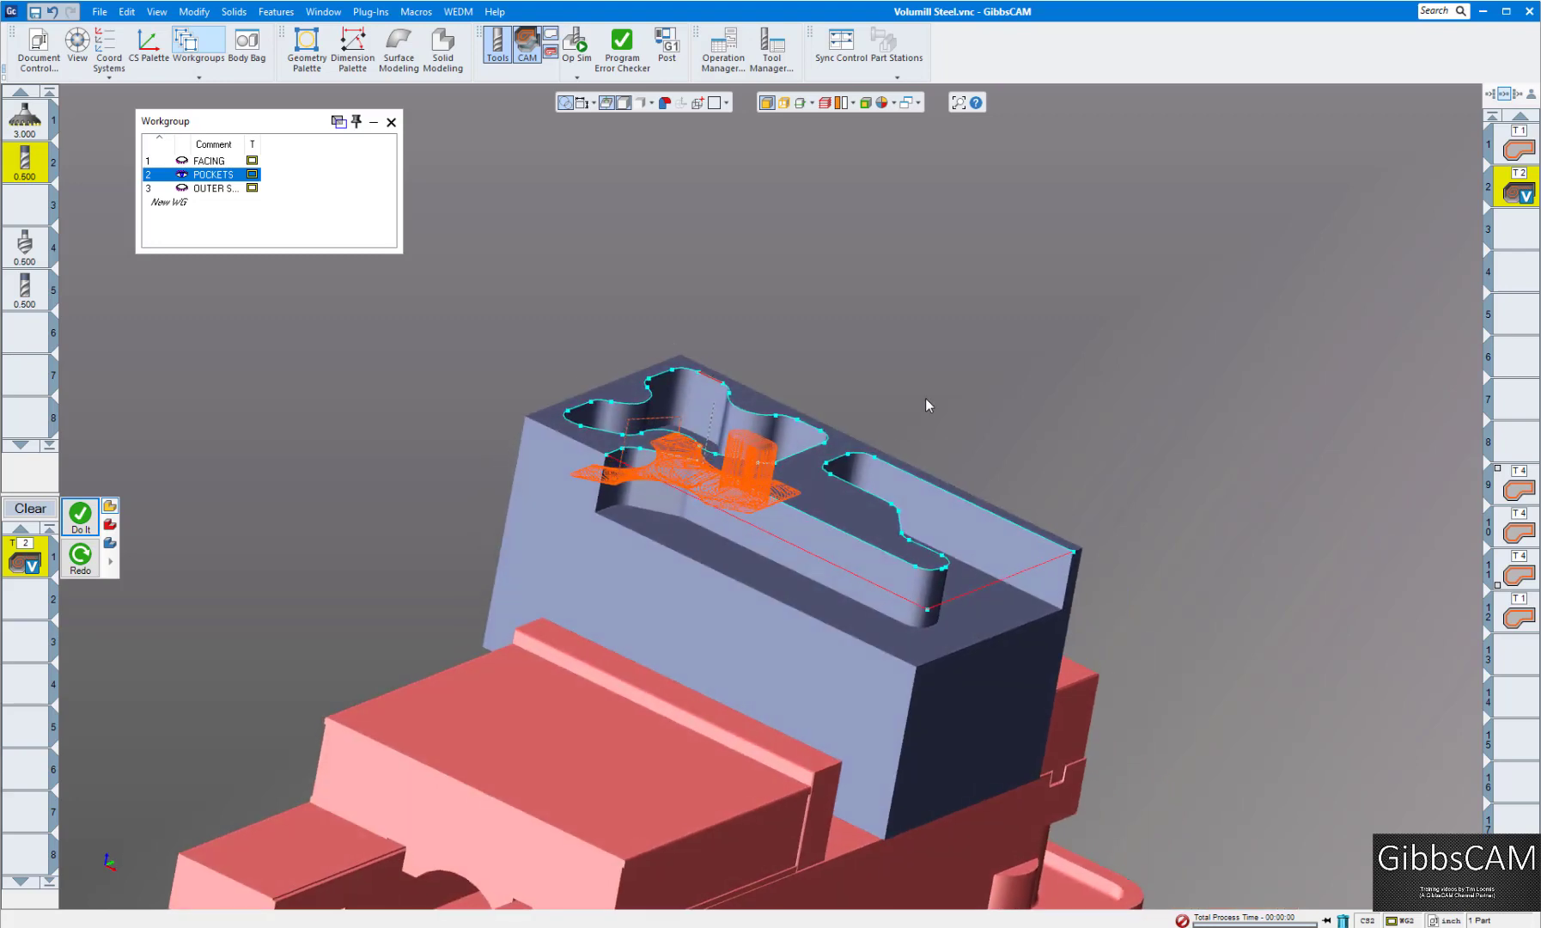
key("Down")
key("Down")
key("Down")
key("Down")
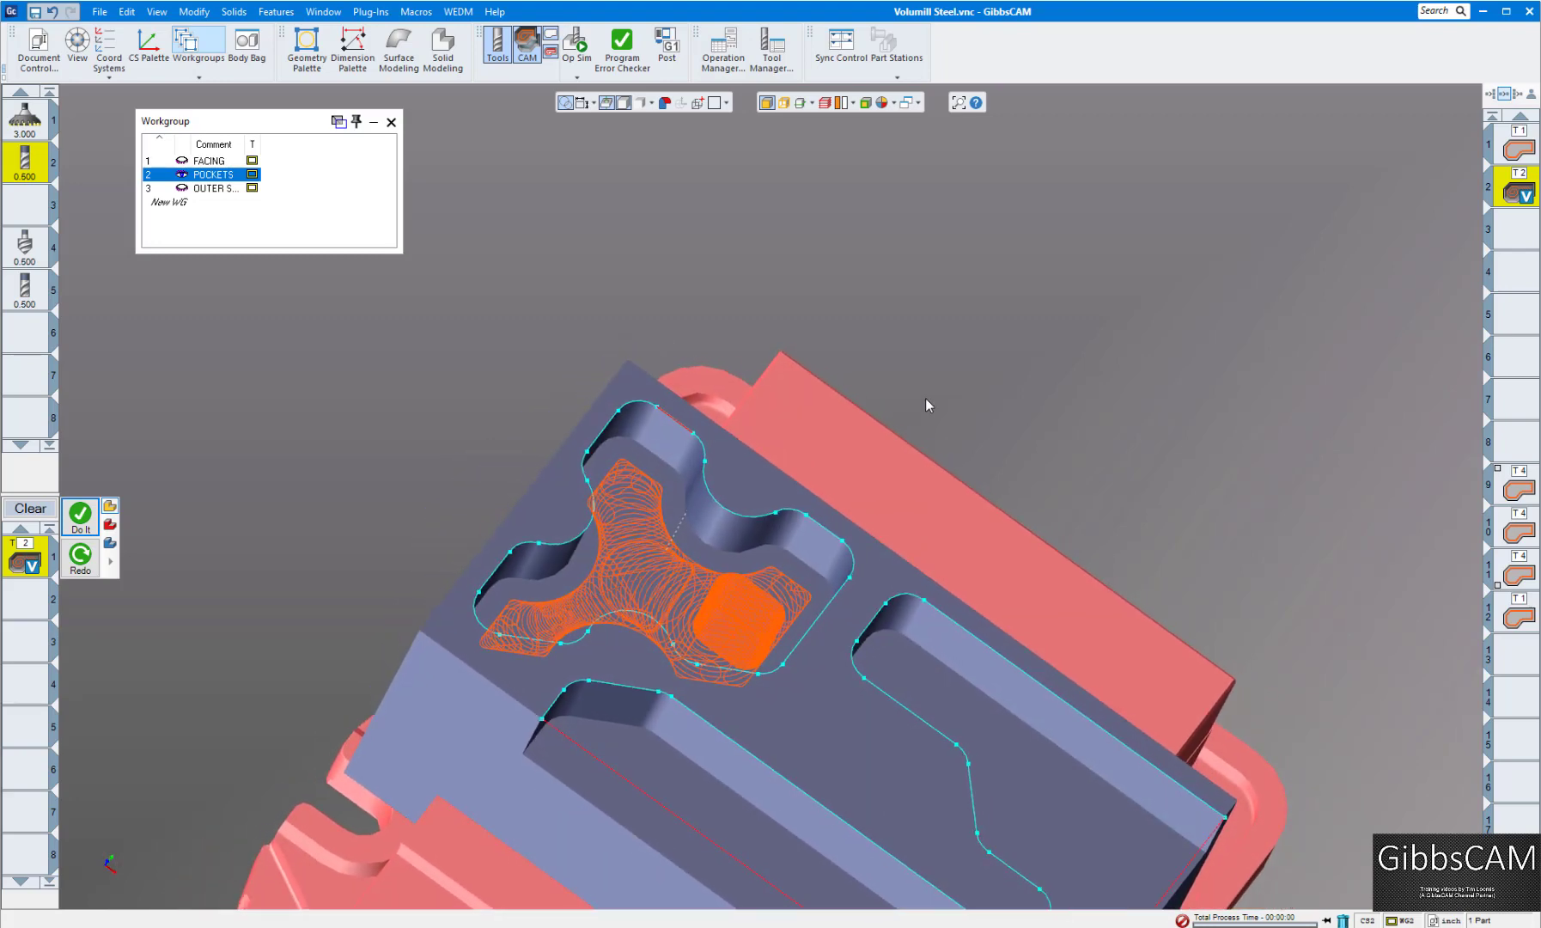
key("Down")
key("Down")
key("Down")
key("Down")
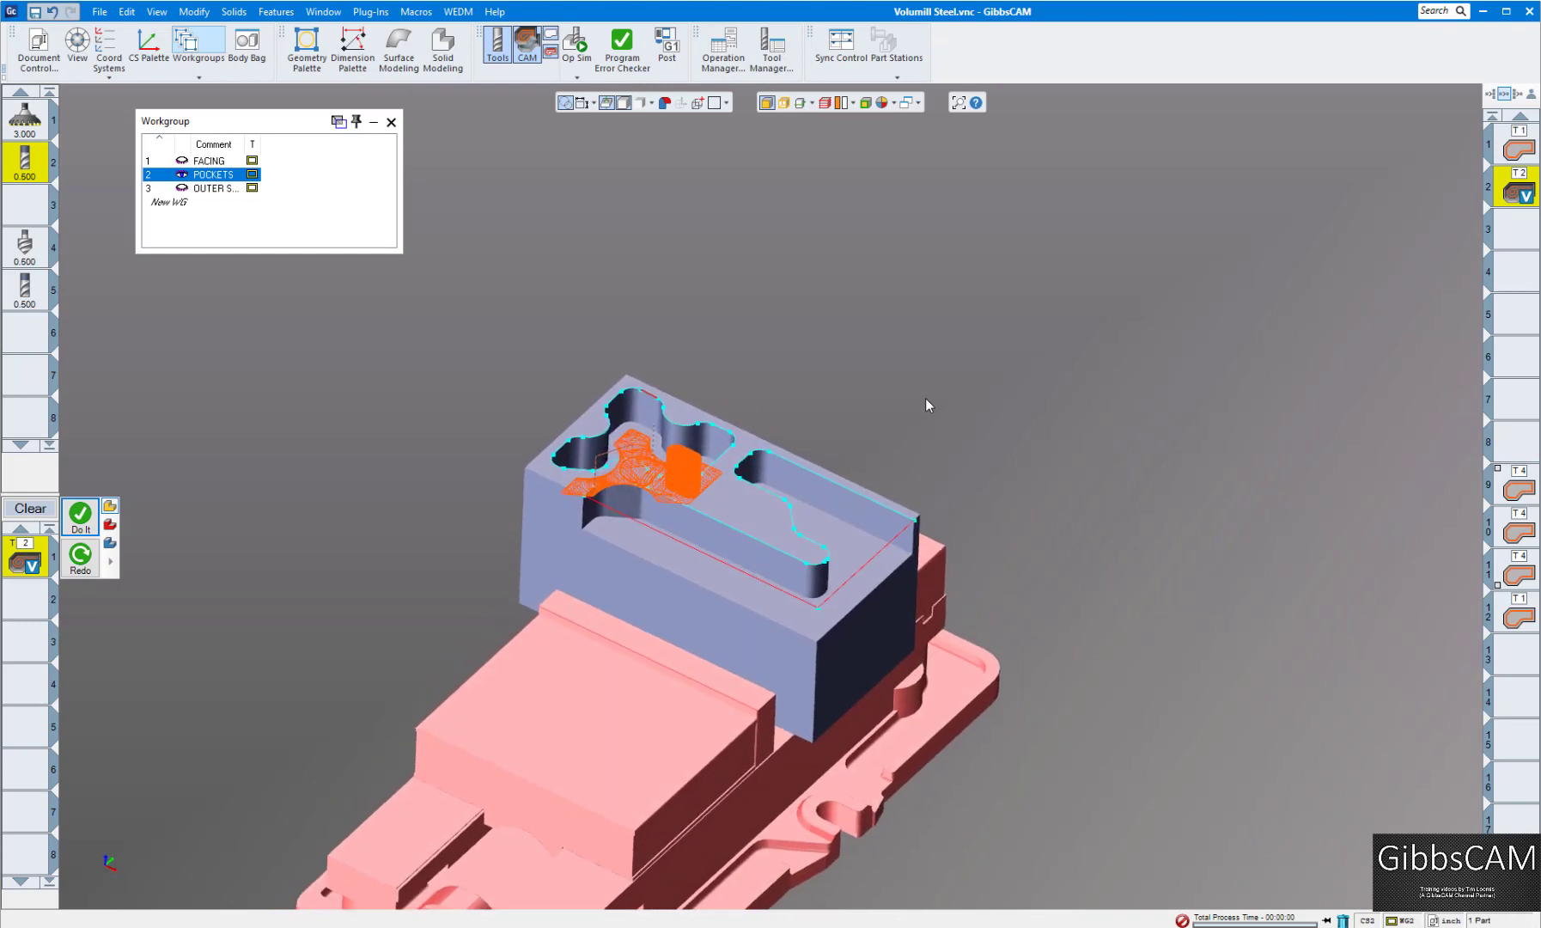
middle_click_drag(924, 398, 856, 558)
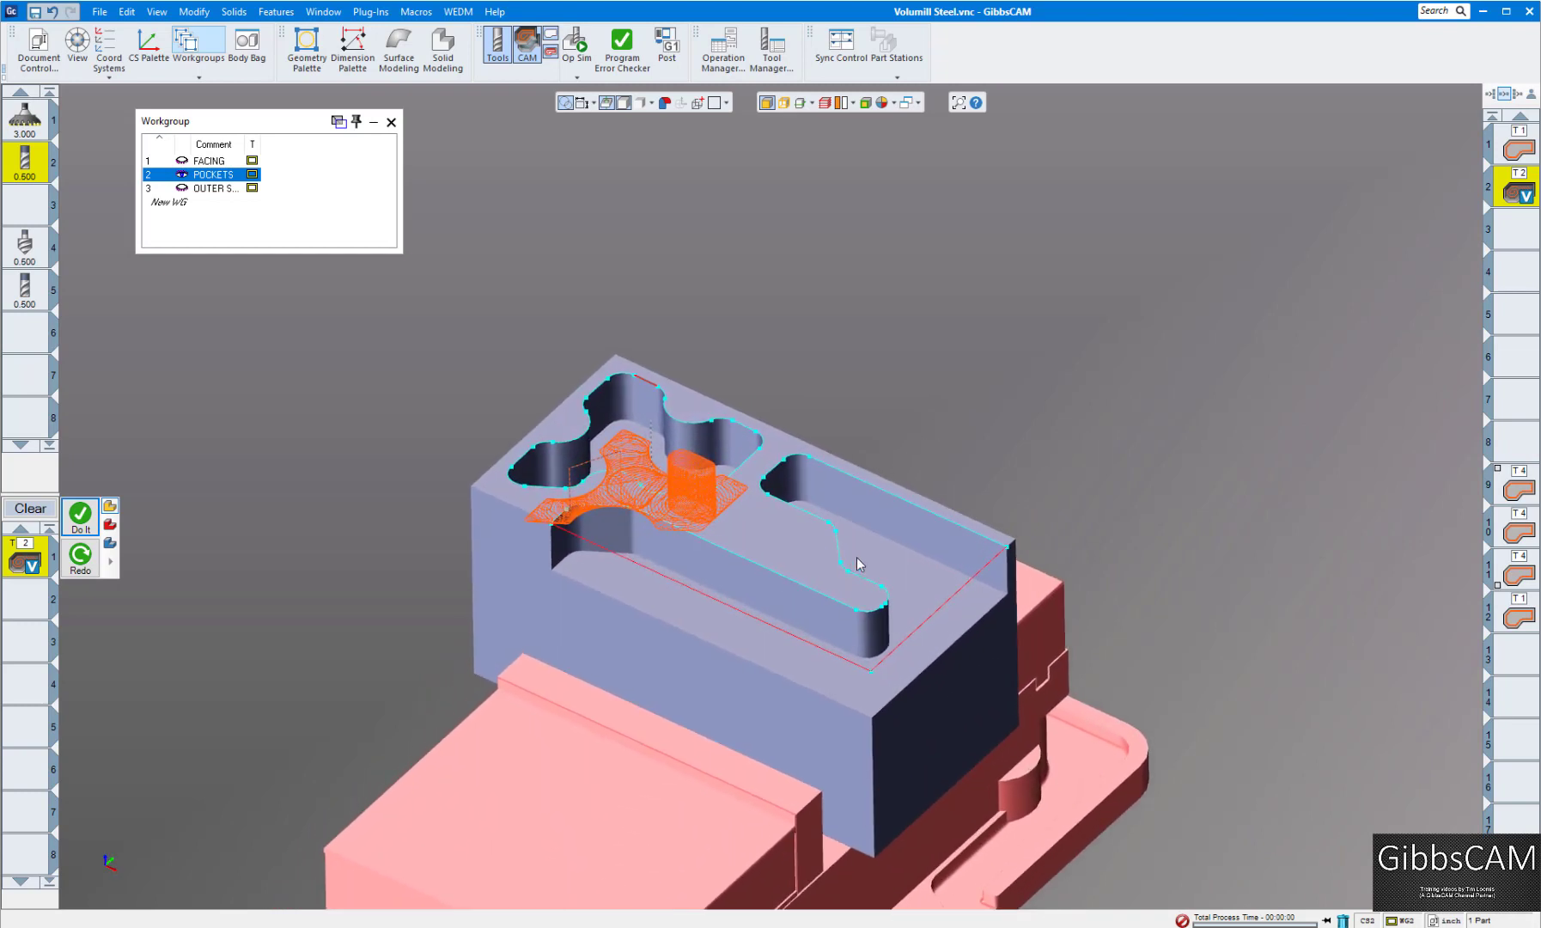
Create operation 3, a VoluMill toolpath with tool 2 clearing the long front pocket
left_click(1515, 241)
left_click(923, 507)
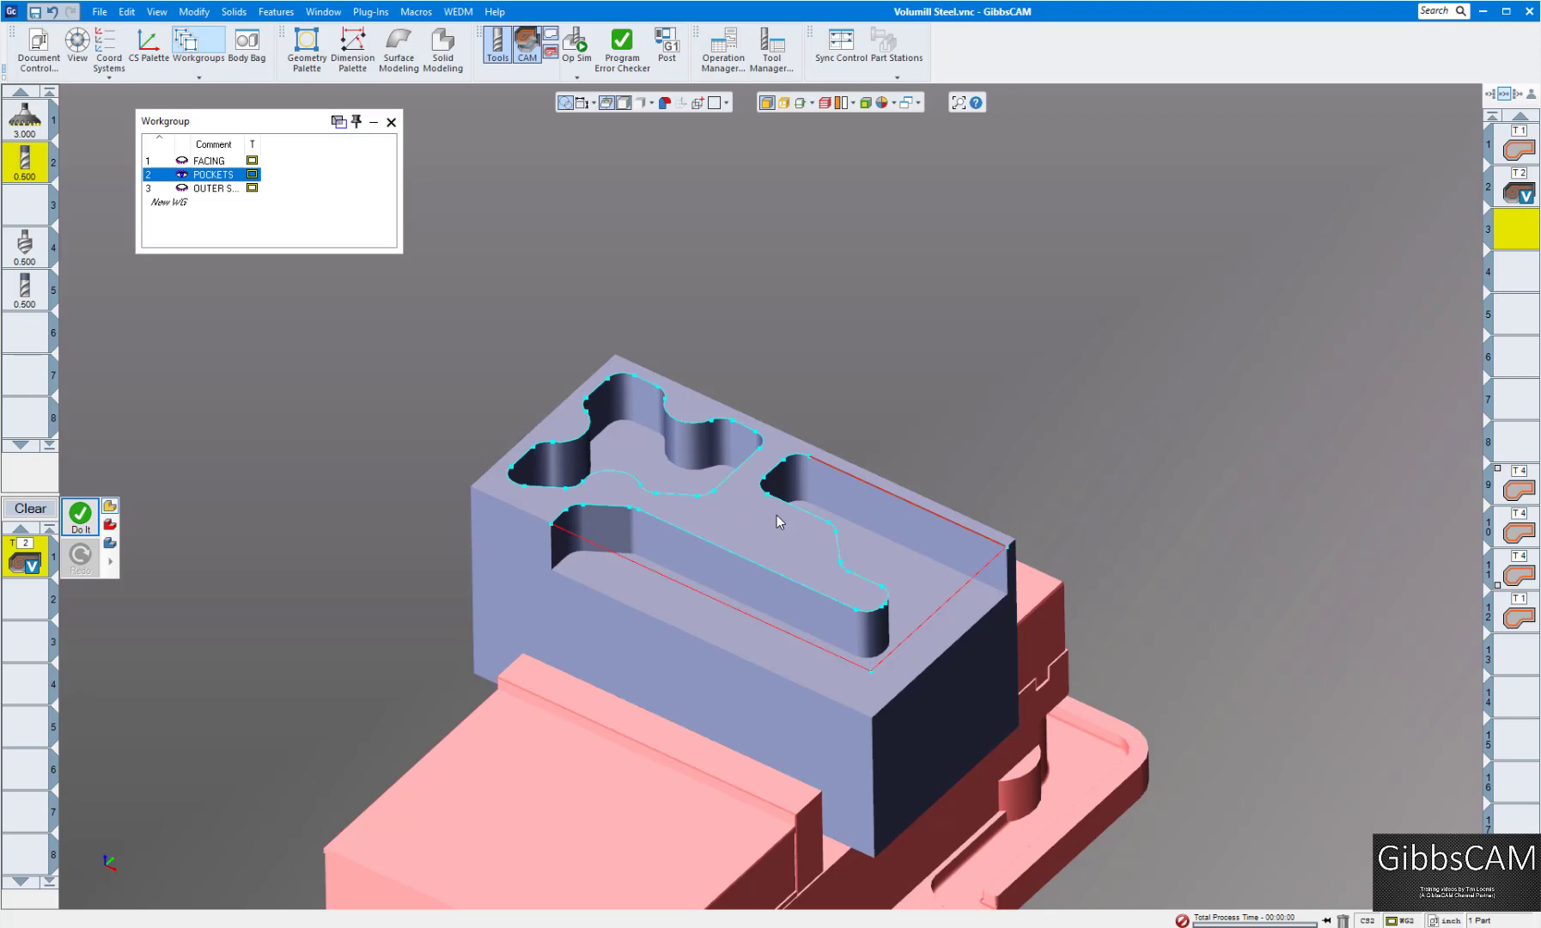
left_click(80, 513)
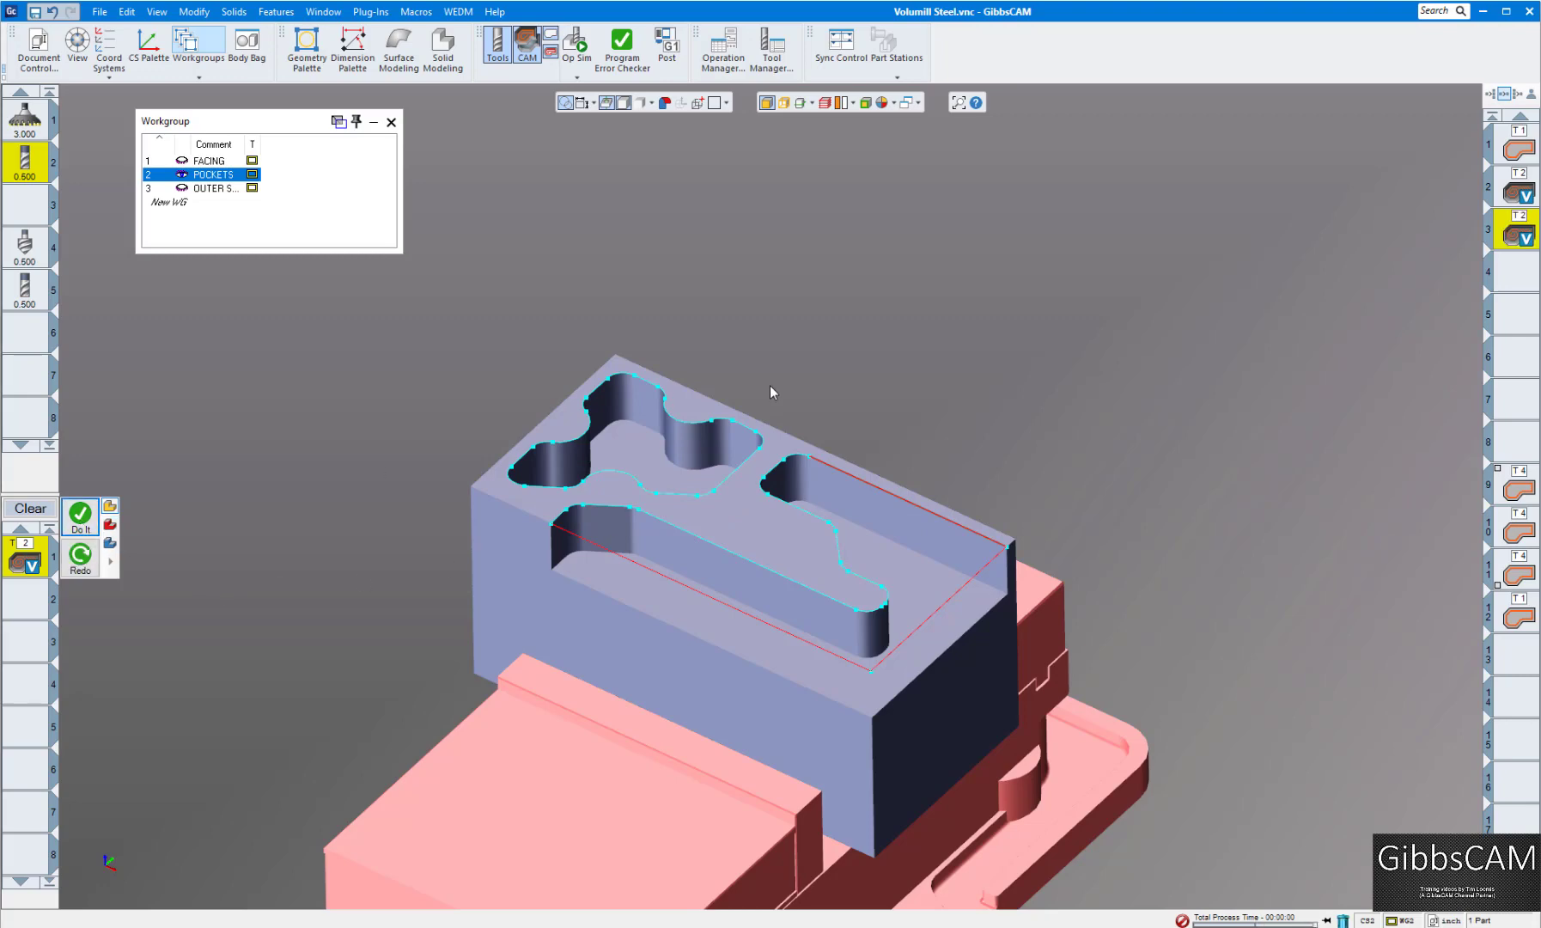
middle_click_drag(879, 428, 941, 439)
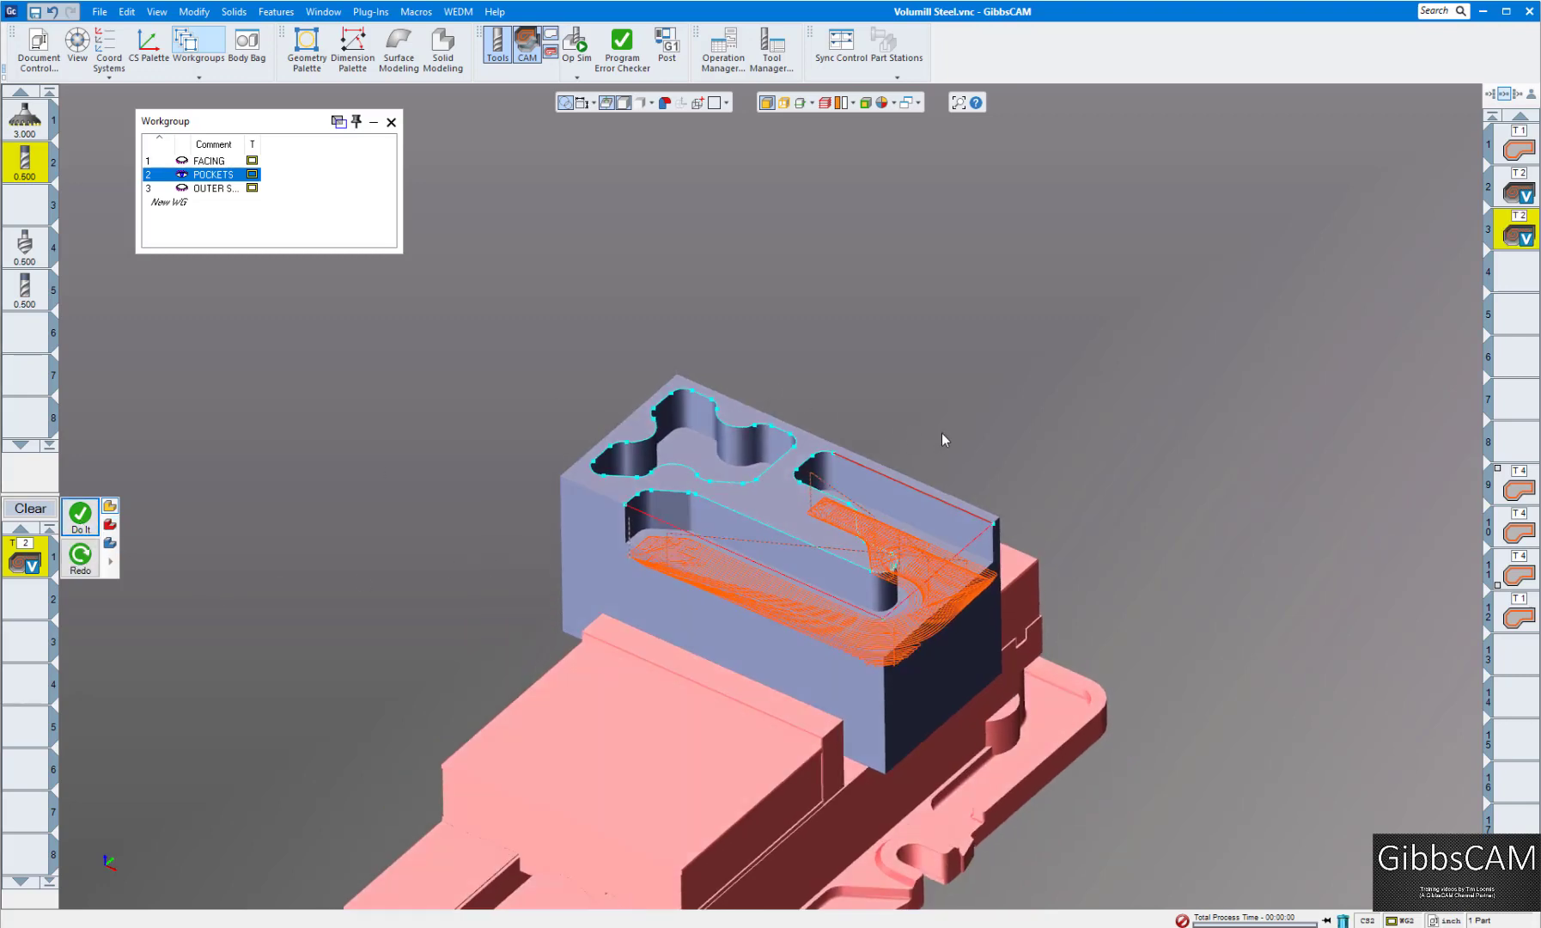
scroll(942, 434, "up", 3)
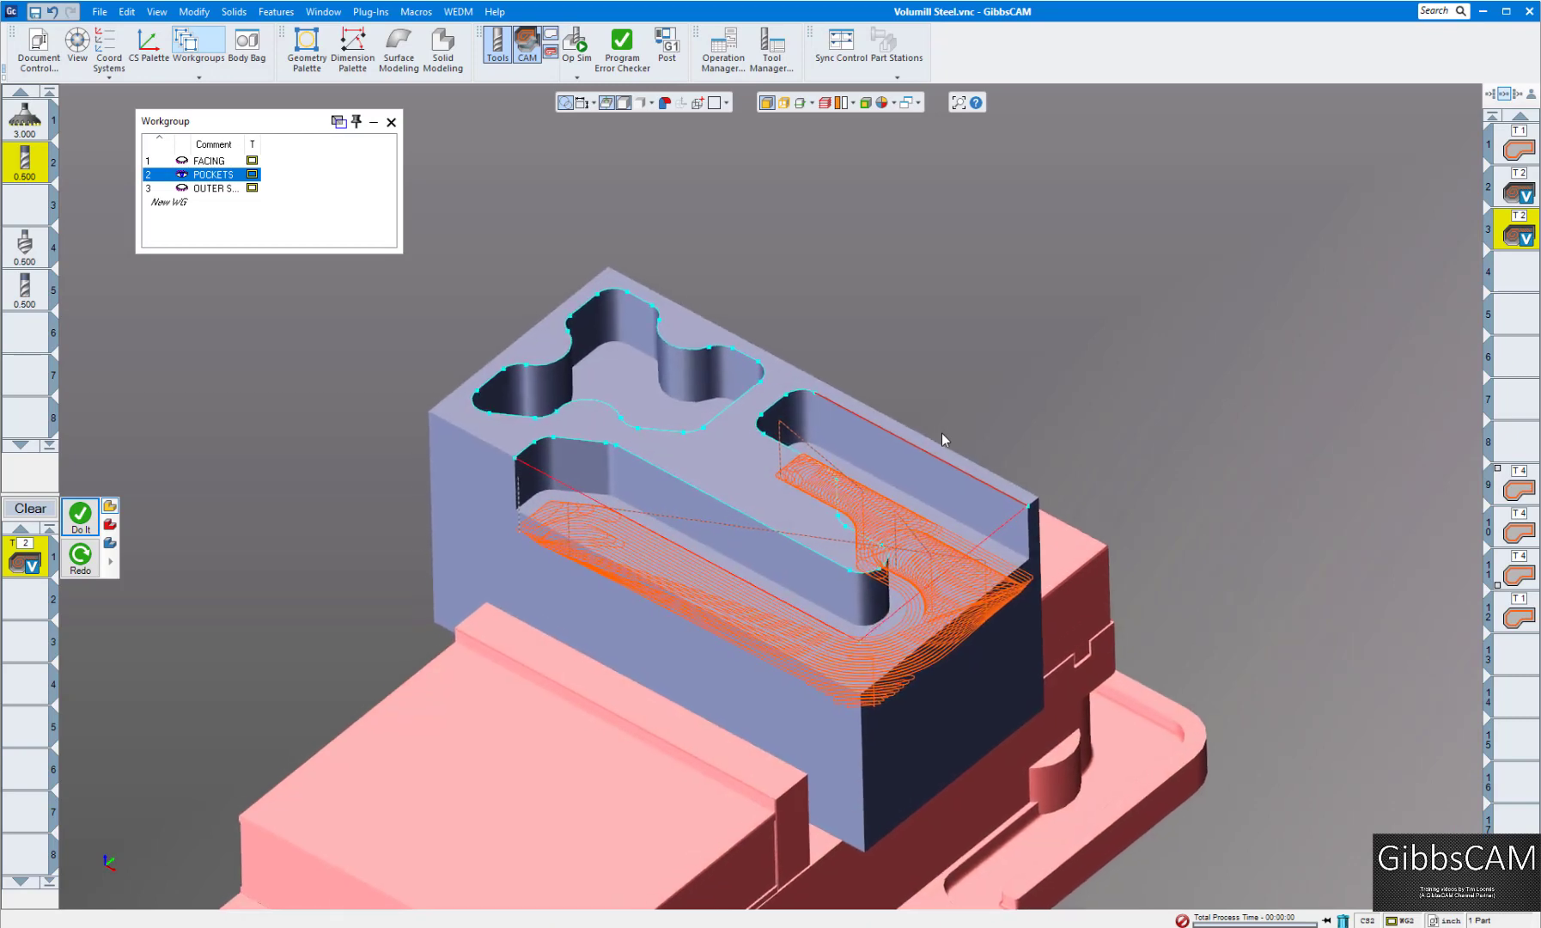
mouse_move(942, 434)
middle_mouse_down()
mouse_move(948, 402)
mouse_move(969, 434)
middle_mouse_up()
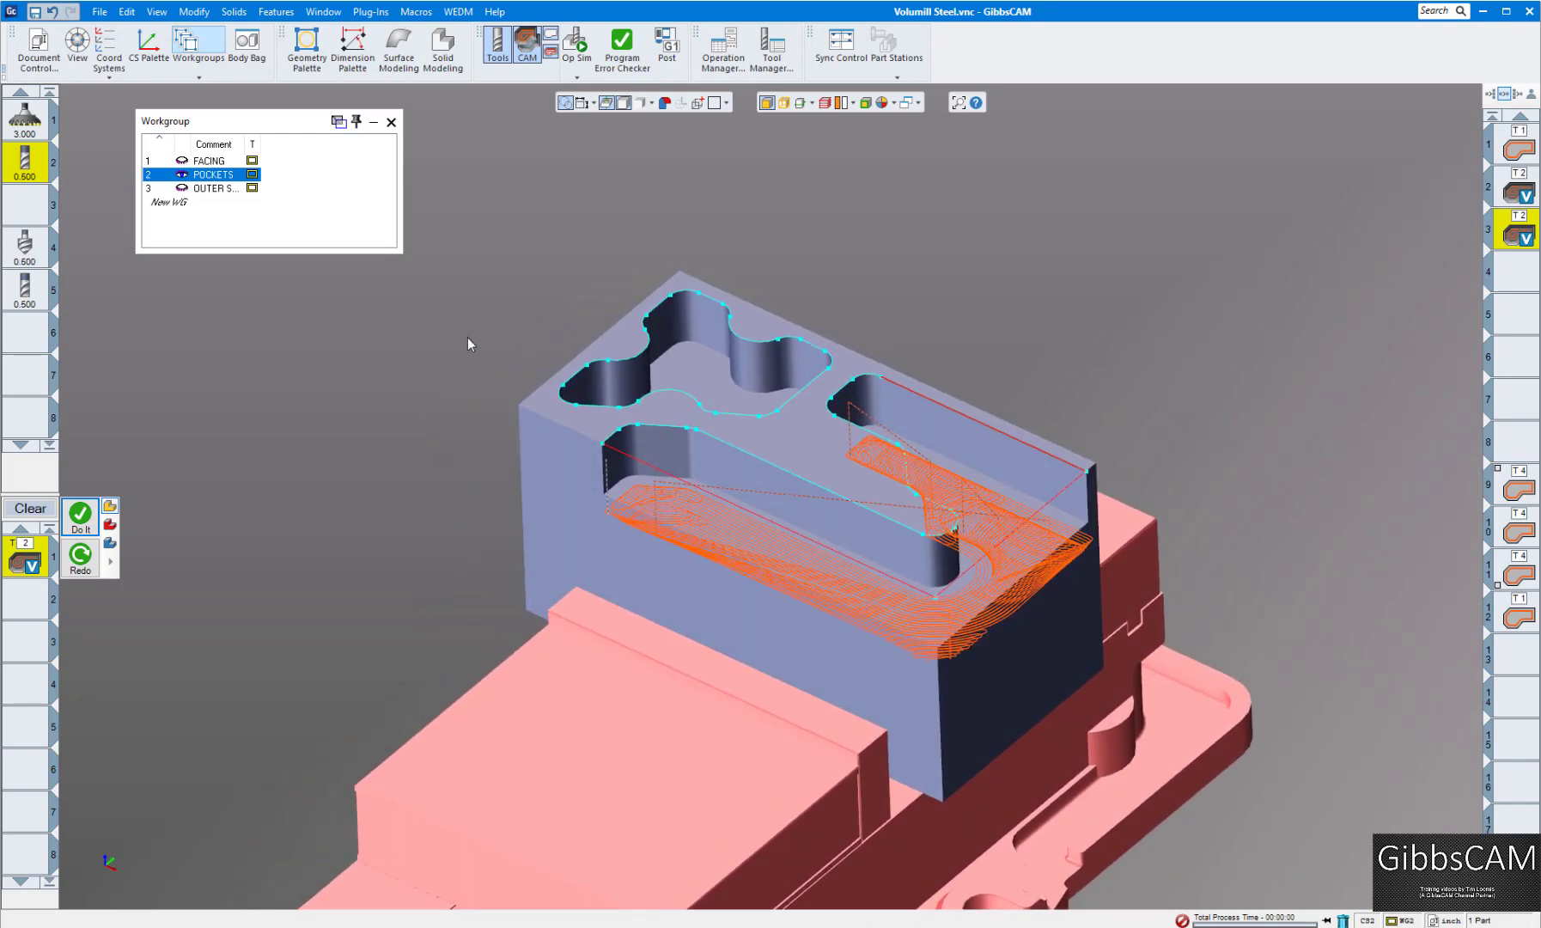
Make tool 3 a flat end mill (fEM) with 5 flutes
double_click(27, 216)
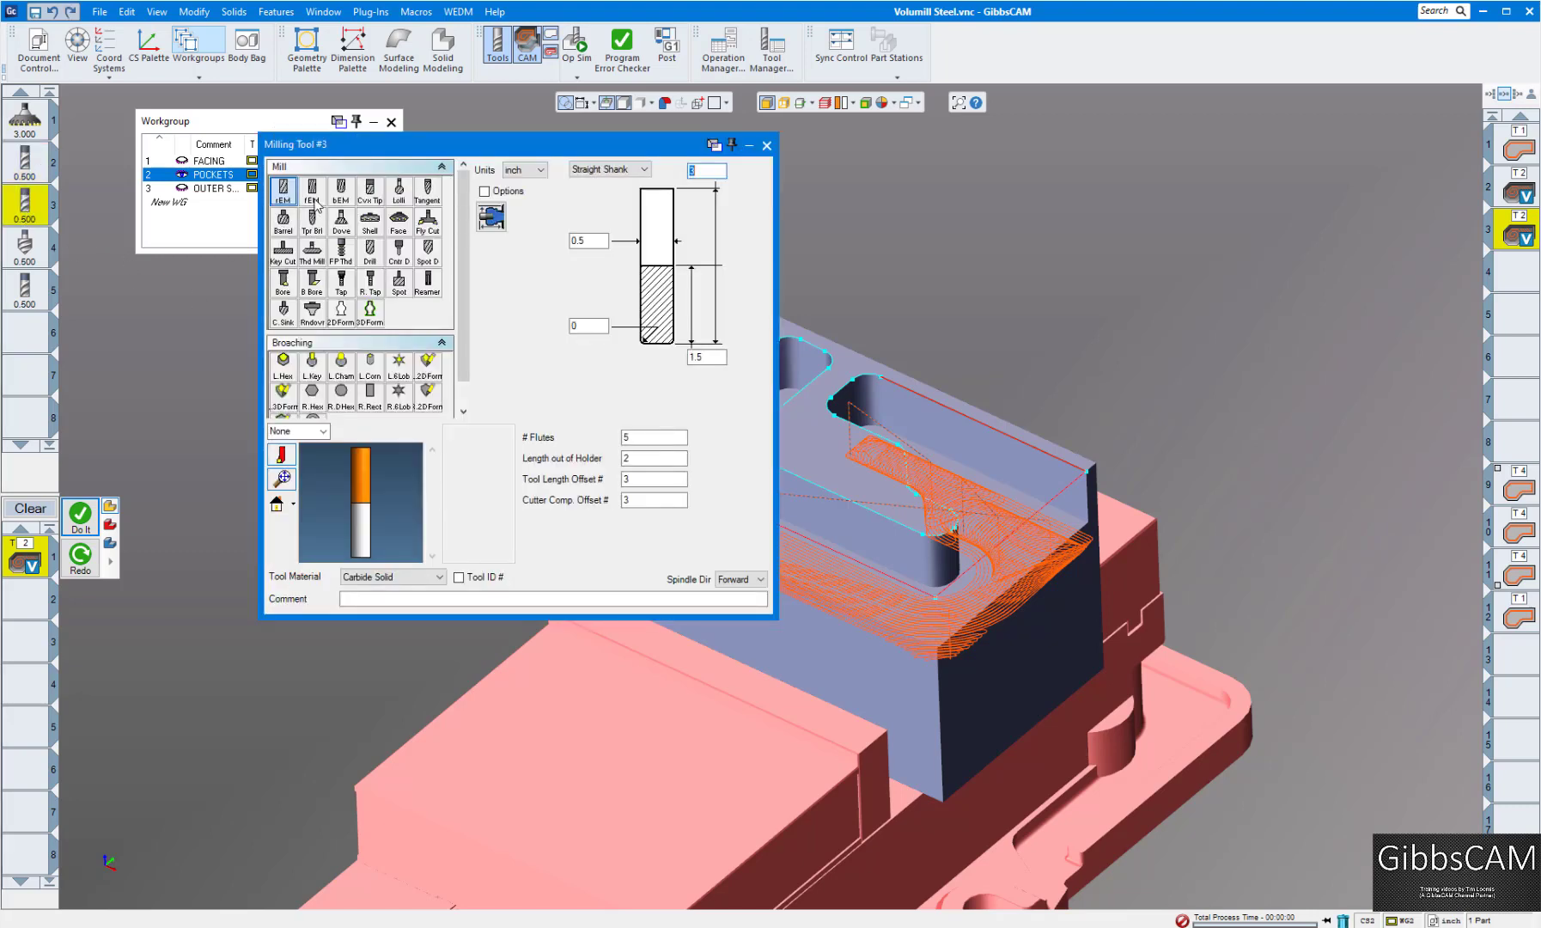
left_click(315, 200)
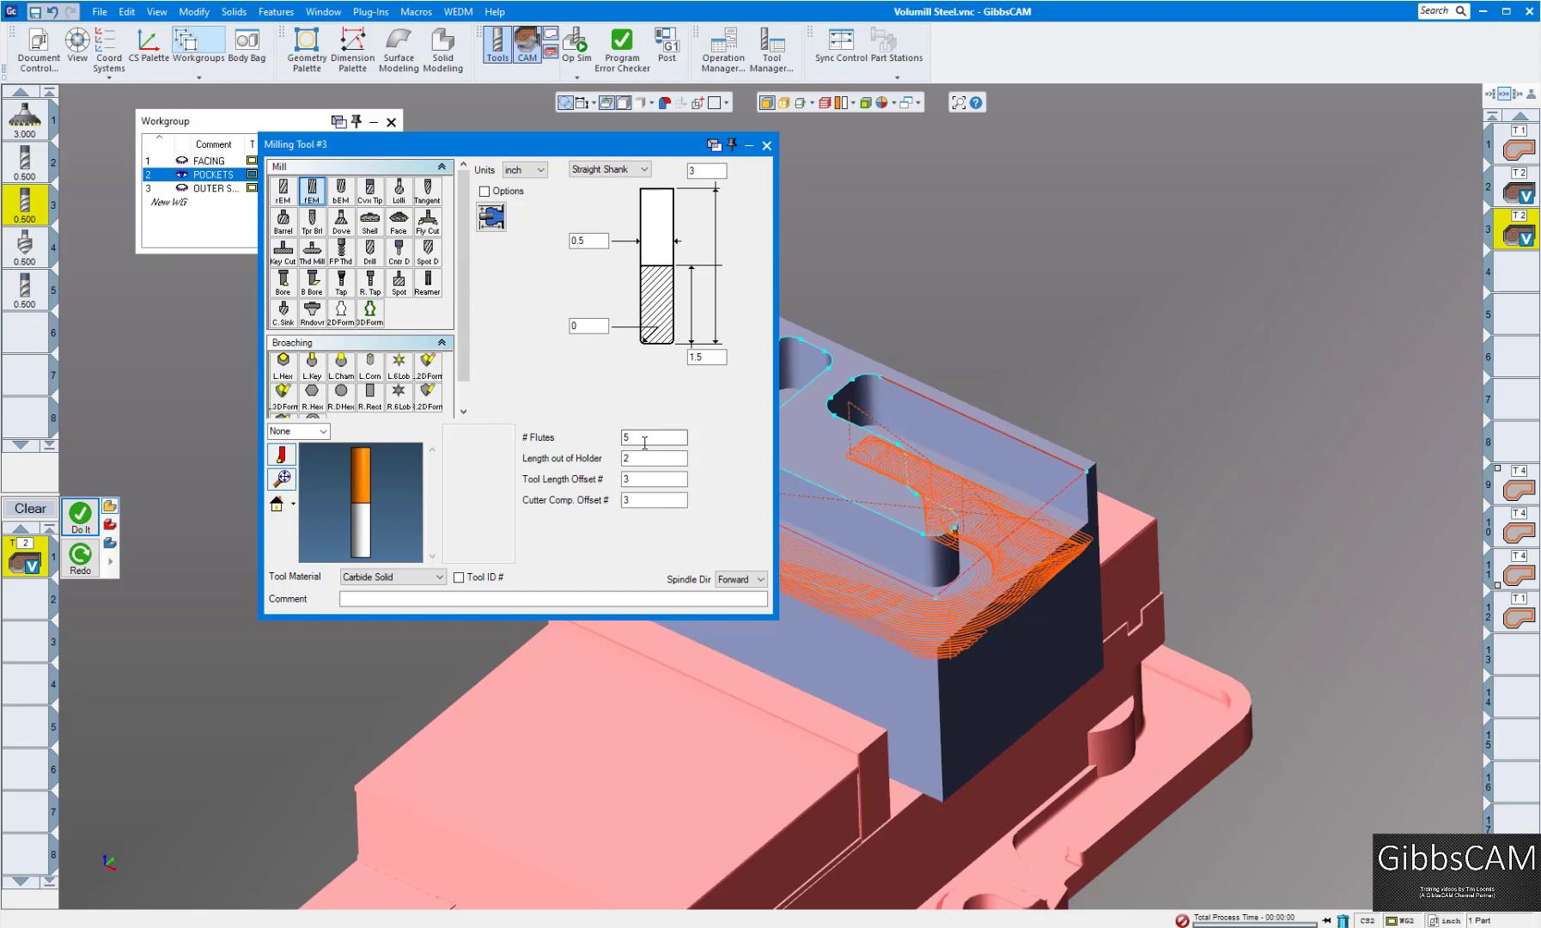
double_click(644, 441)
left_click(766, 146)
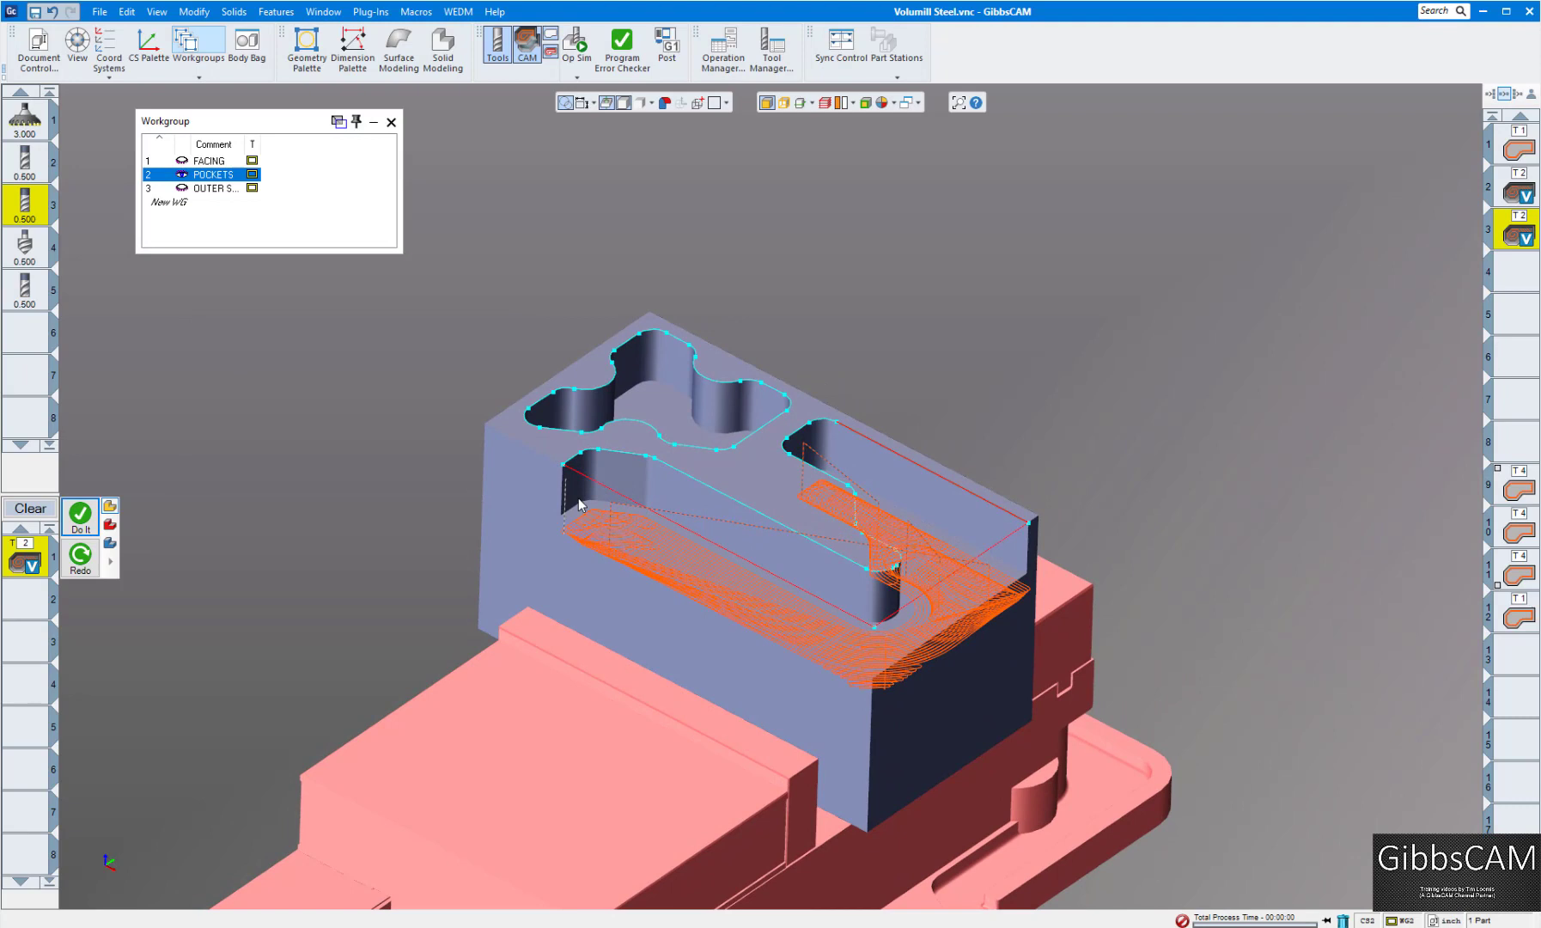
Change the process to Roughing and assign tool 3 to it
right_click(31, 564)
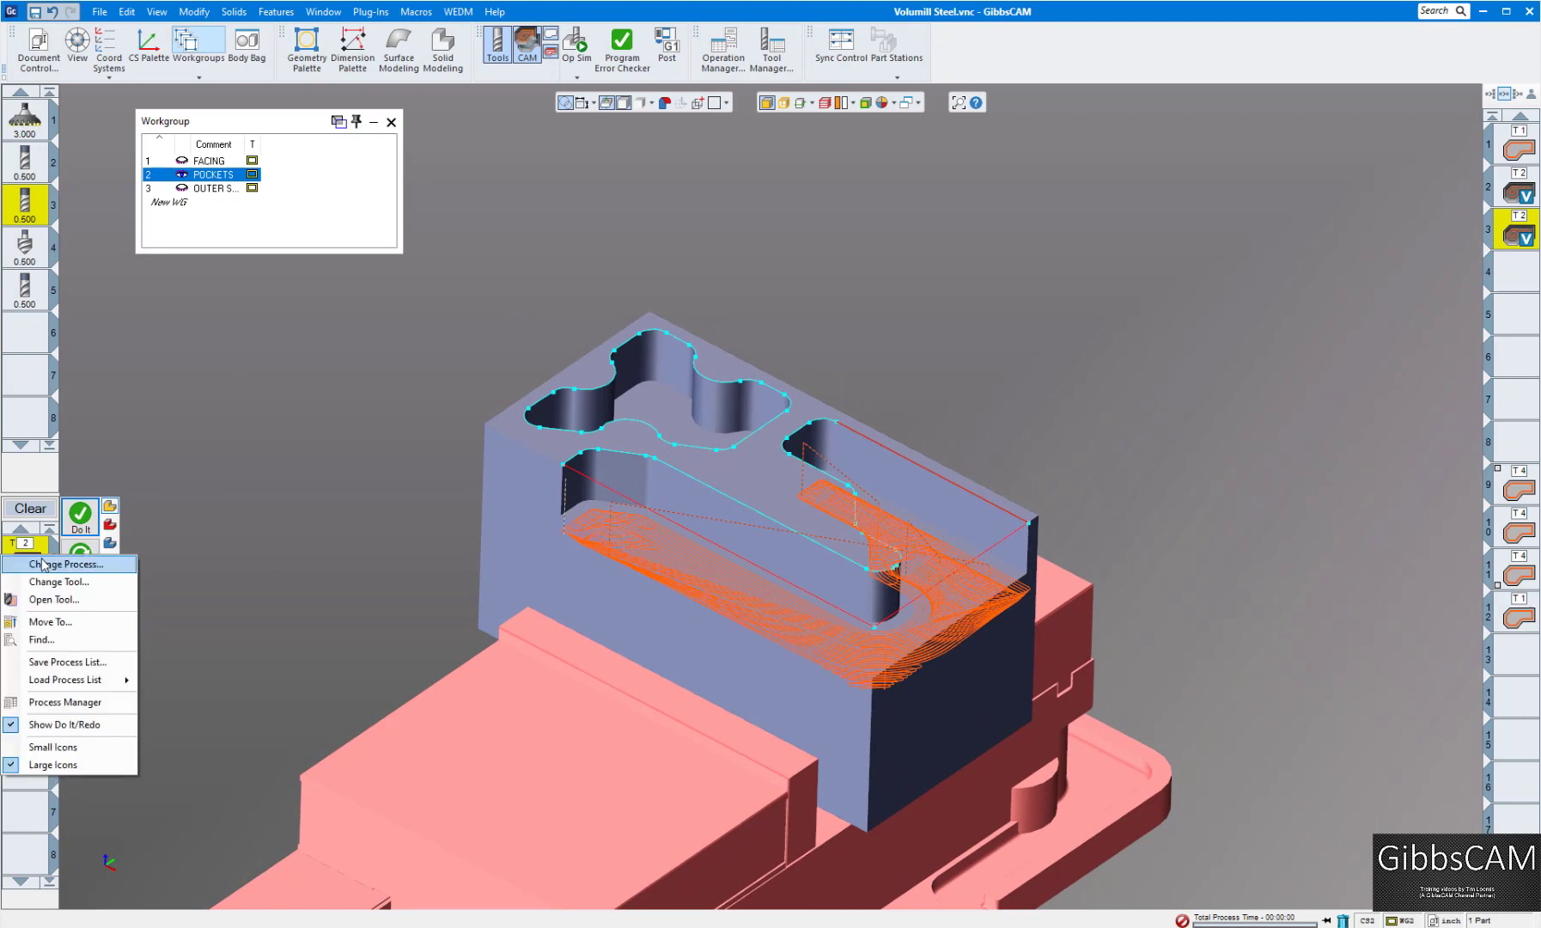
left_click(51, 564)
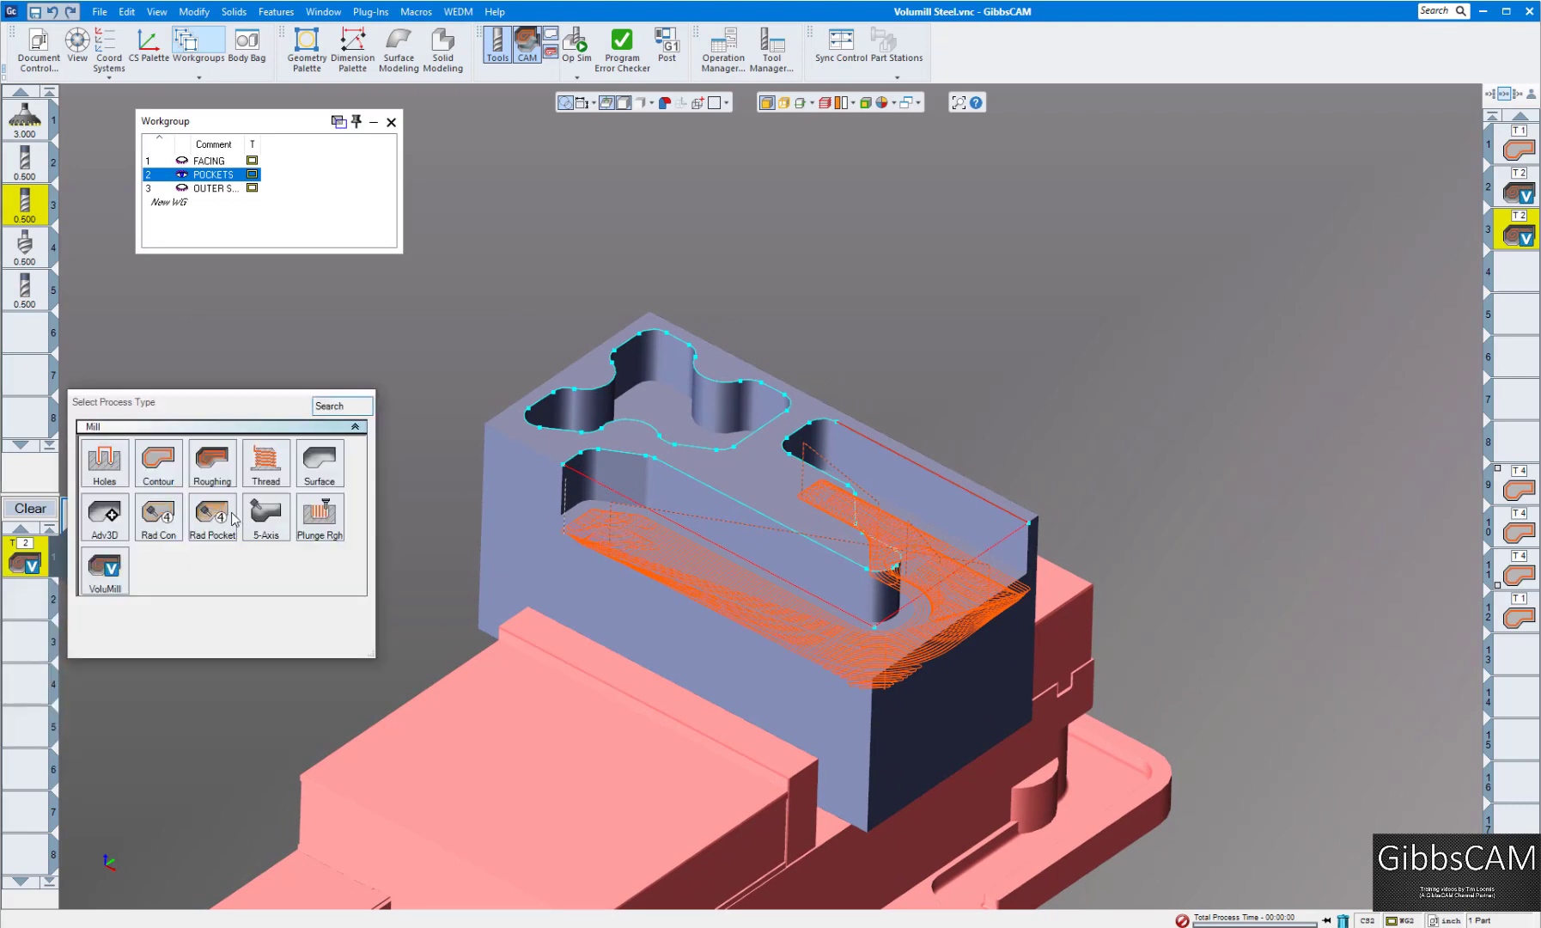
left_click(212, 466)
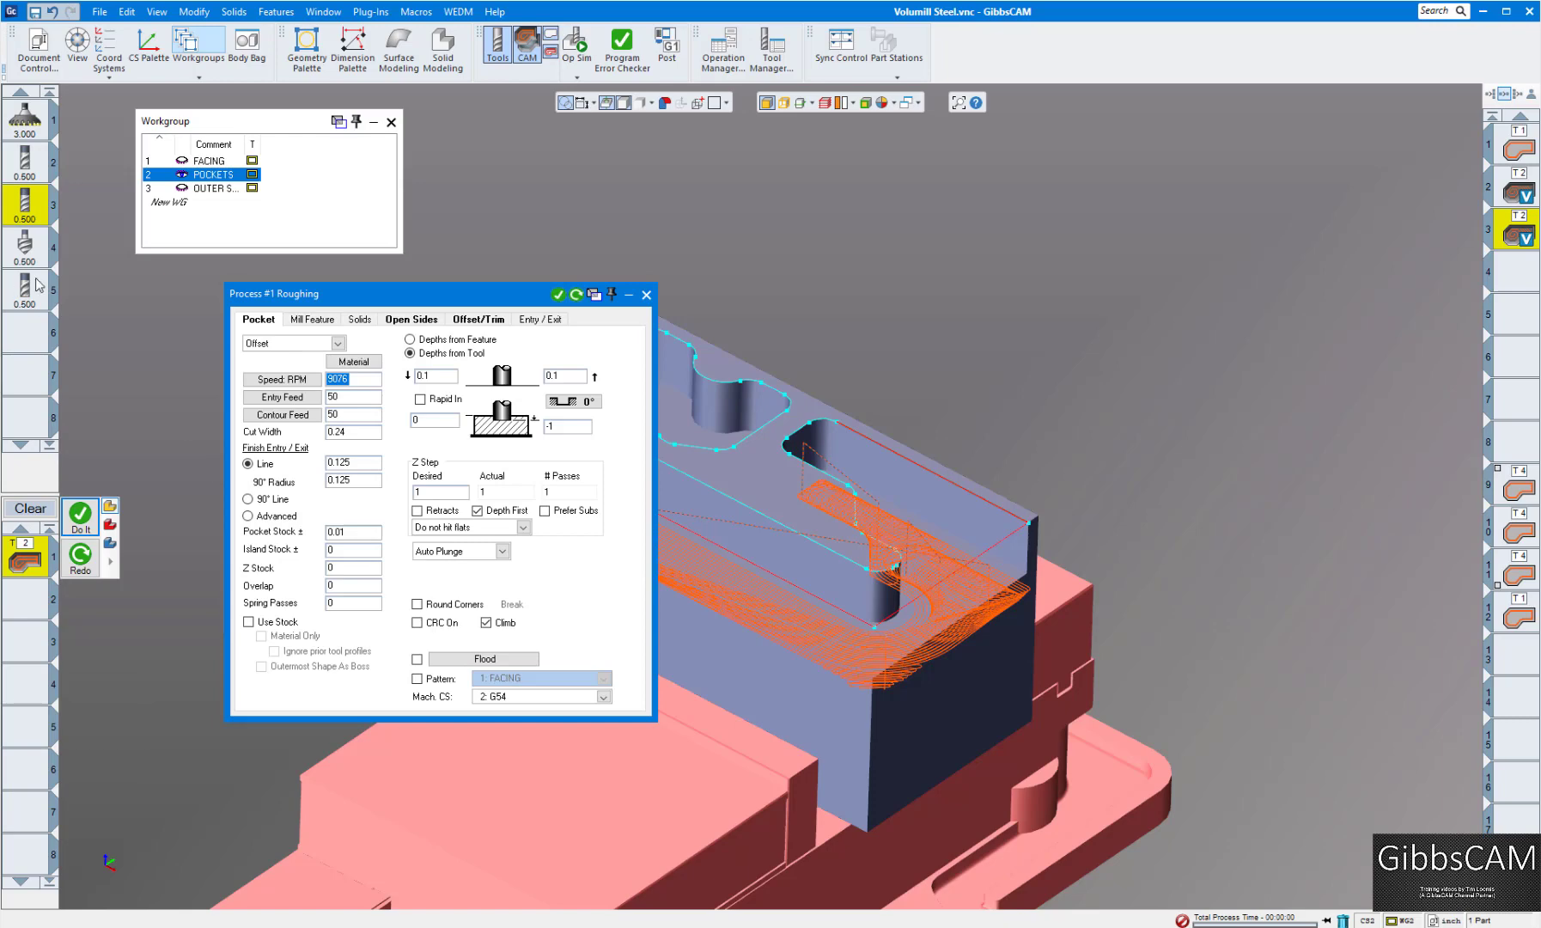
left_click_drag(29, 225, 24, 560)
left_click(646, 295)
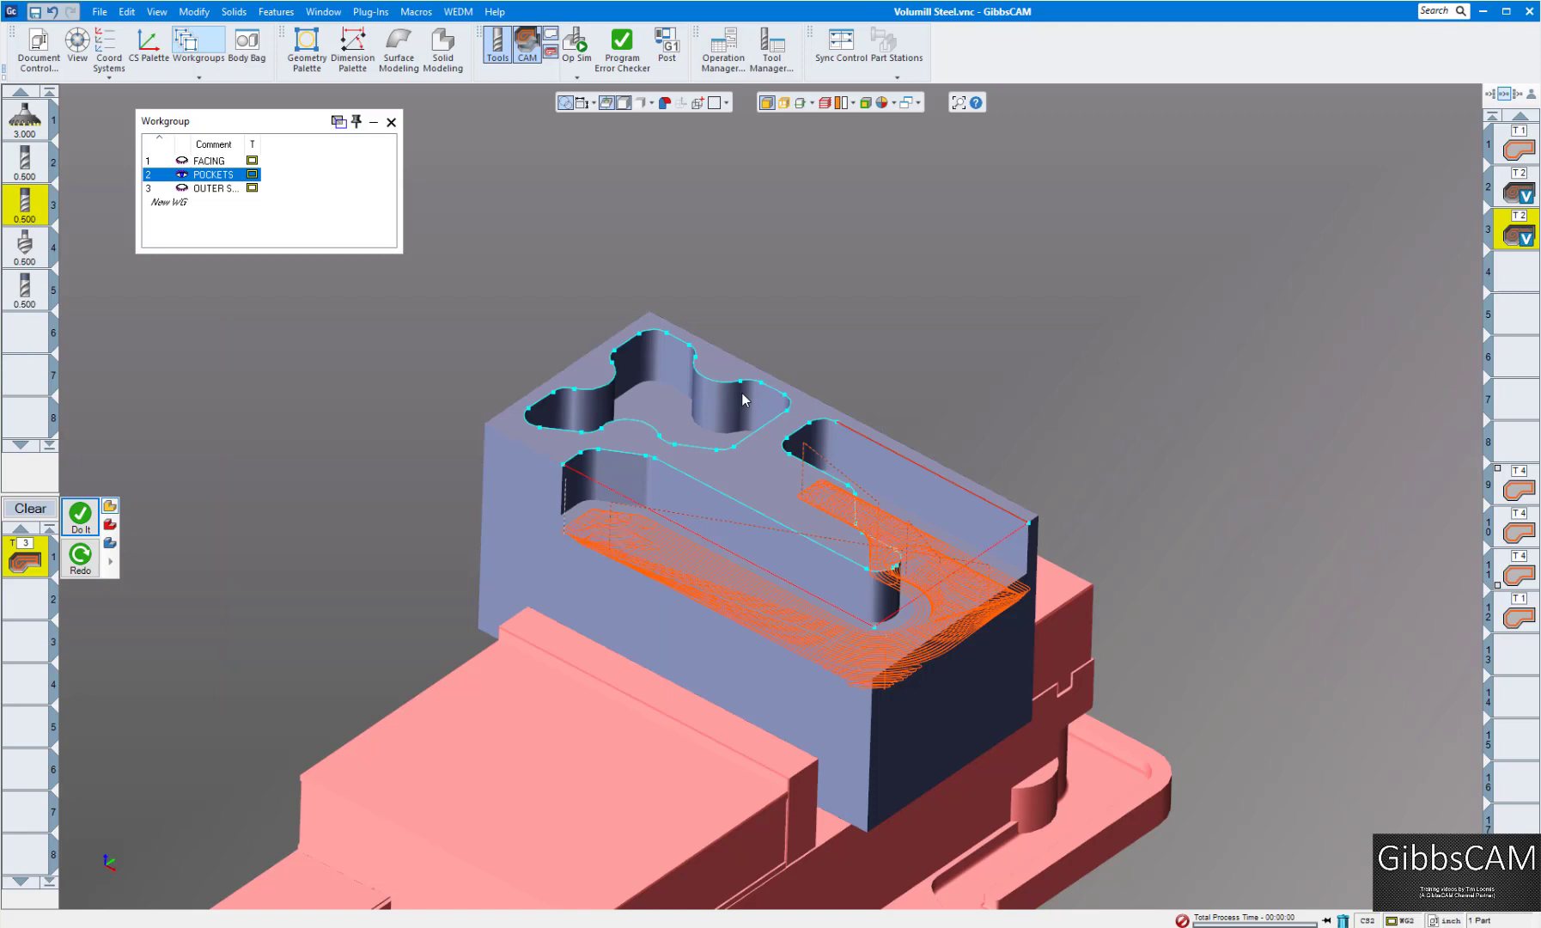
Select the pocket geometry and generate the roughing toolpath as operation 4
left_click(862, 440)
left_click(1517, 273)
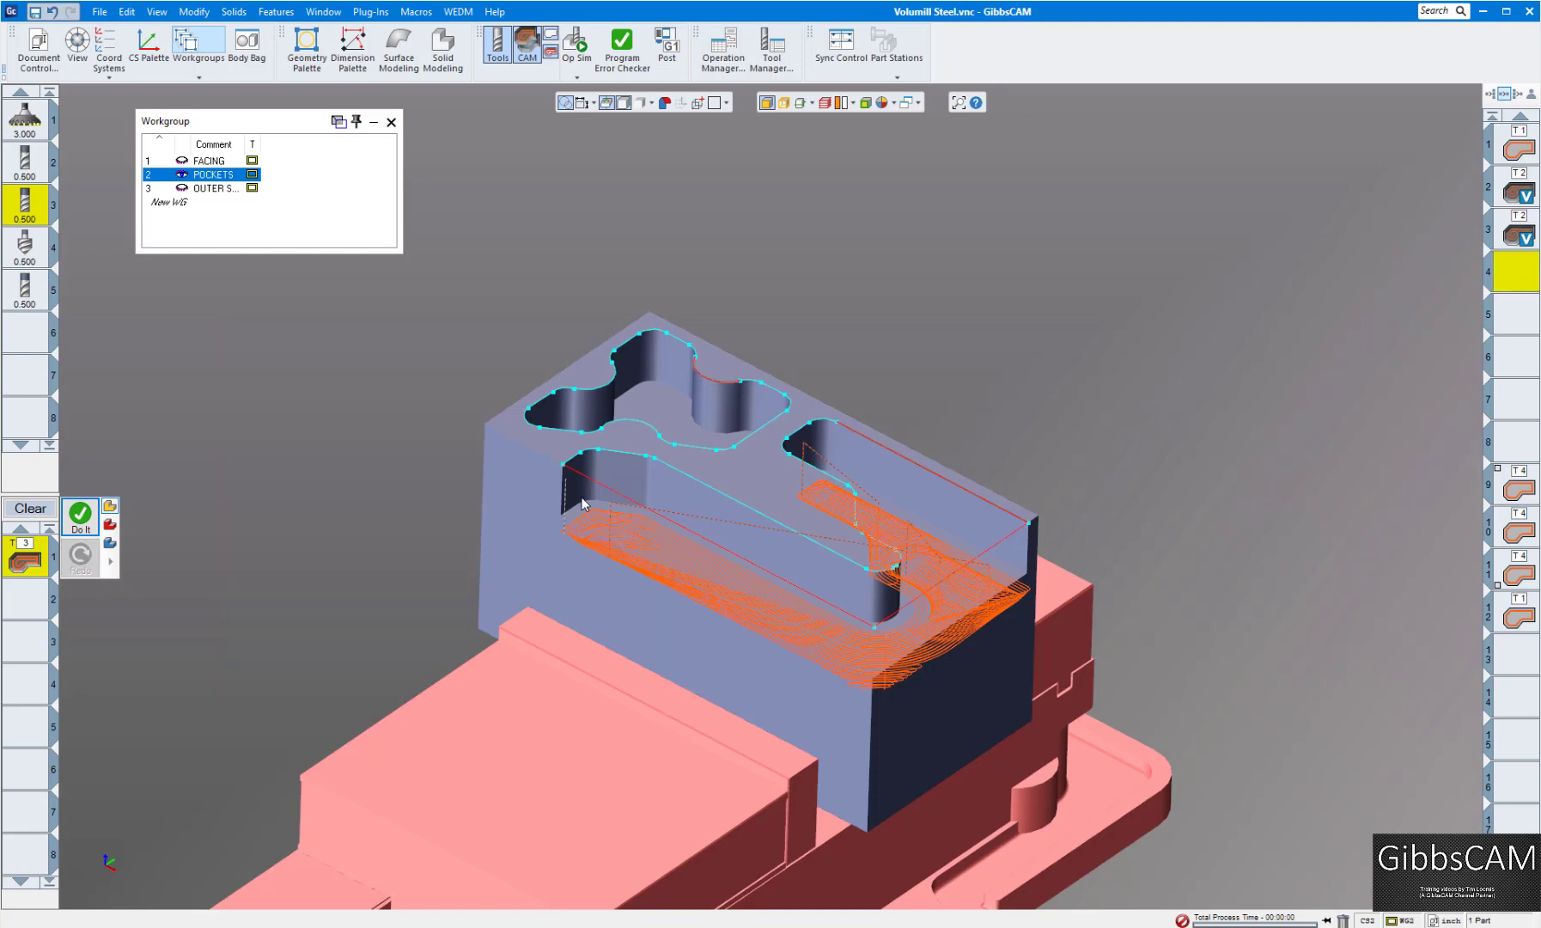
left_click(94, 524)
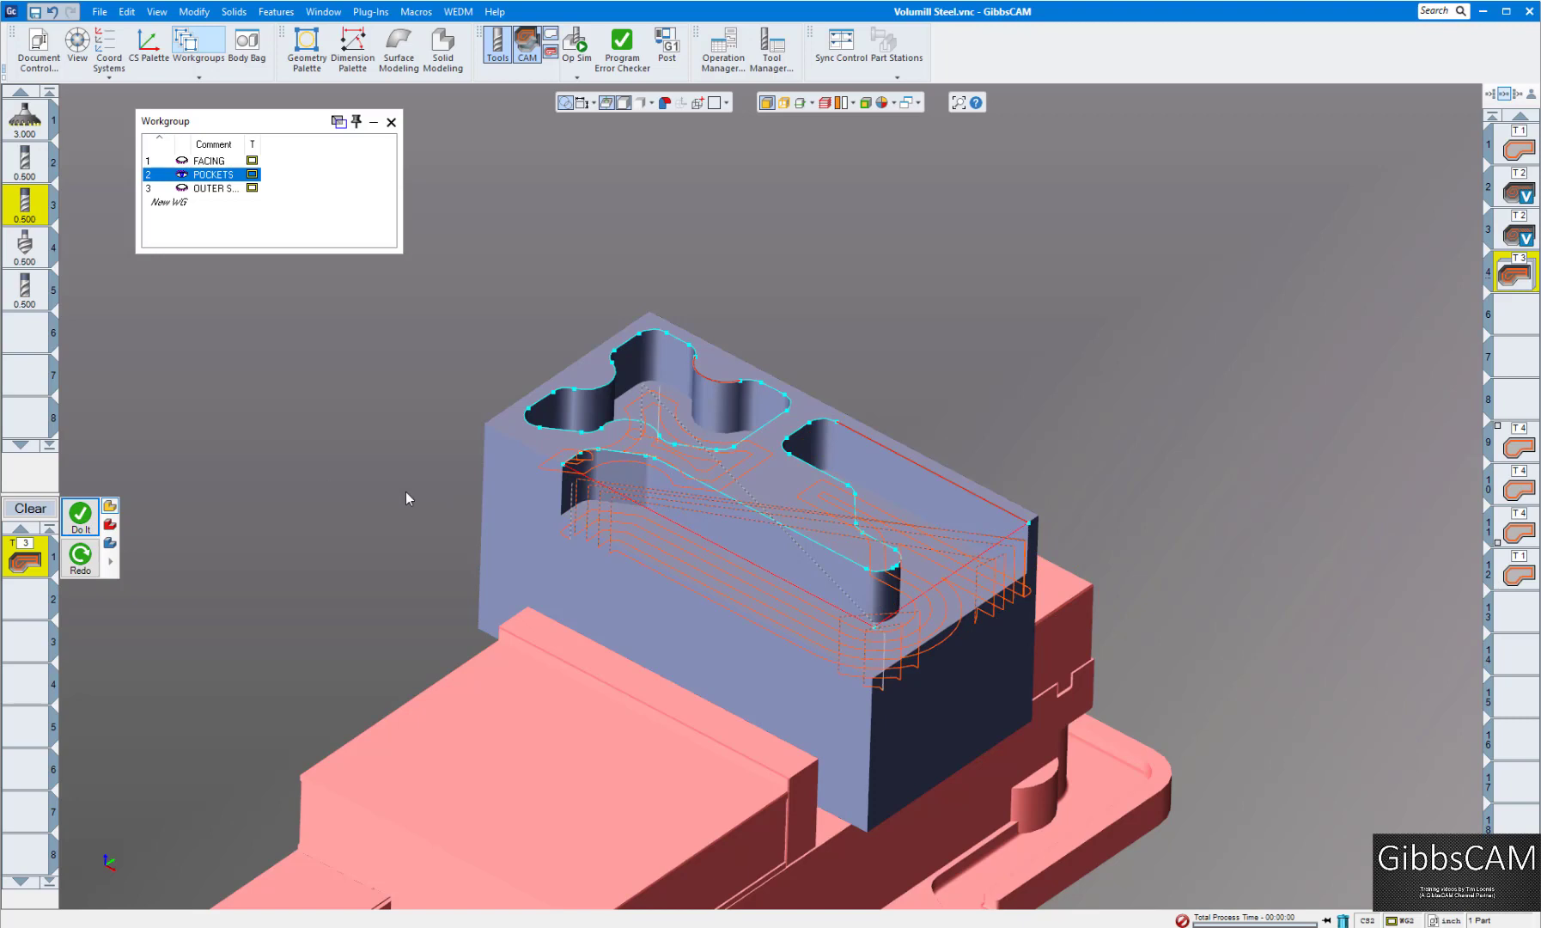
scroll(598, 440, "up", 1)
scroll(598, 439, "down", 2)
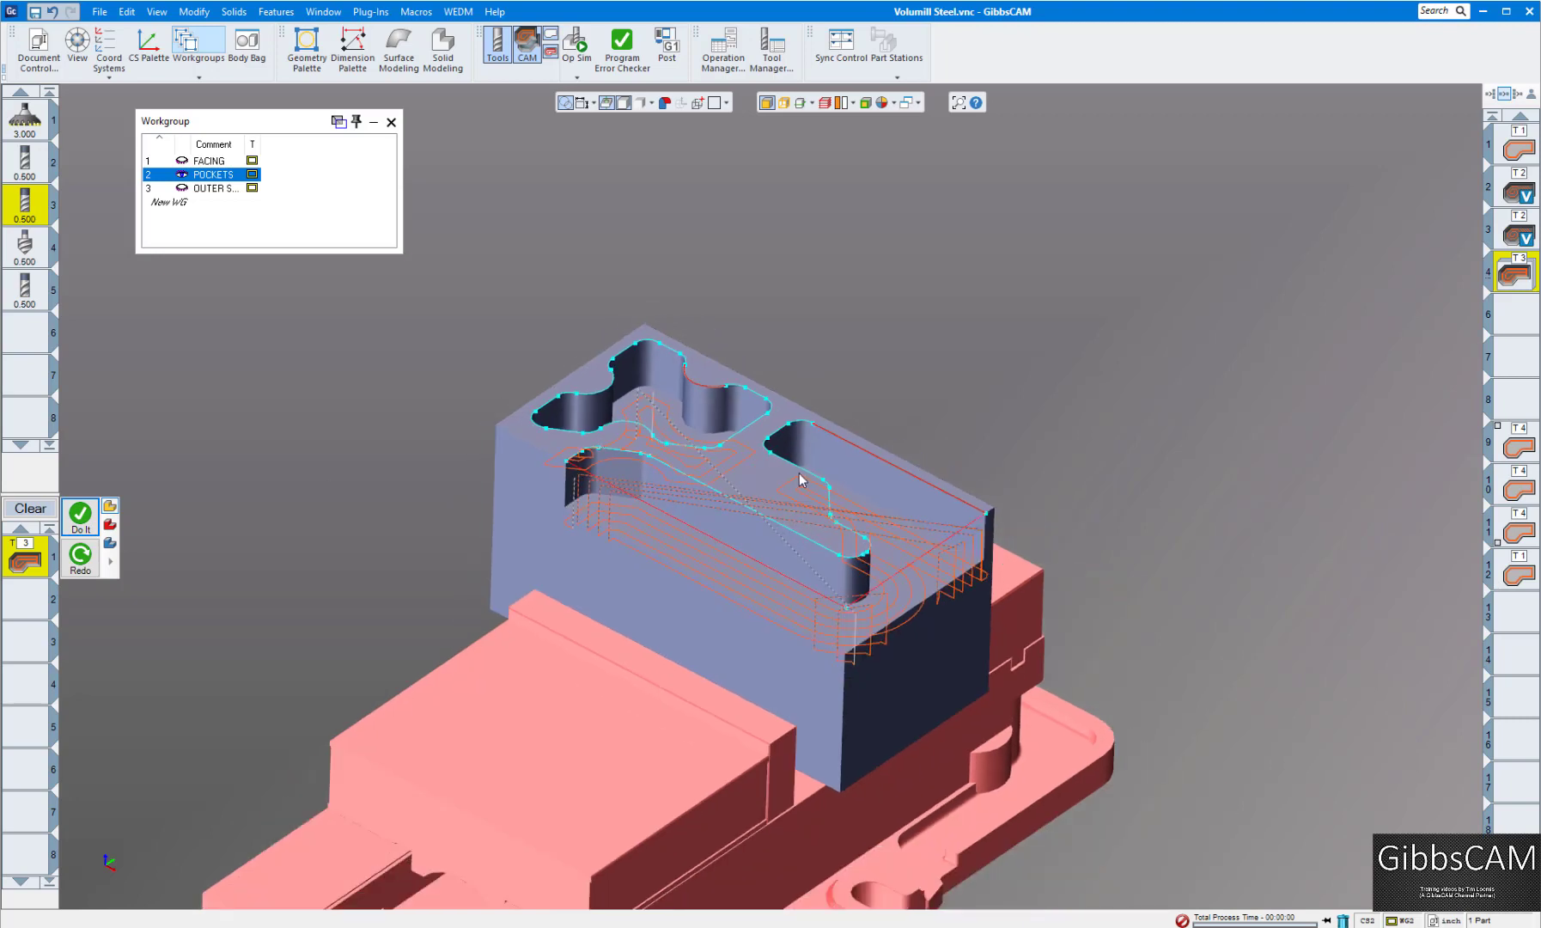
left_click(1529, 328)
Switch to a Contour process and generate the finish pass around the left pocket
right_click(33, 554)
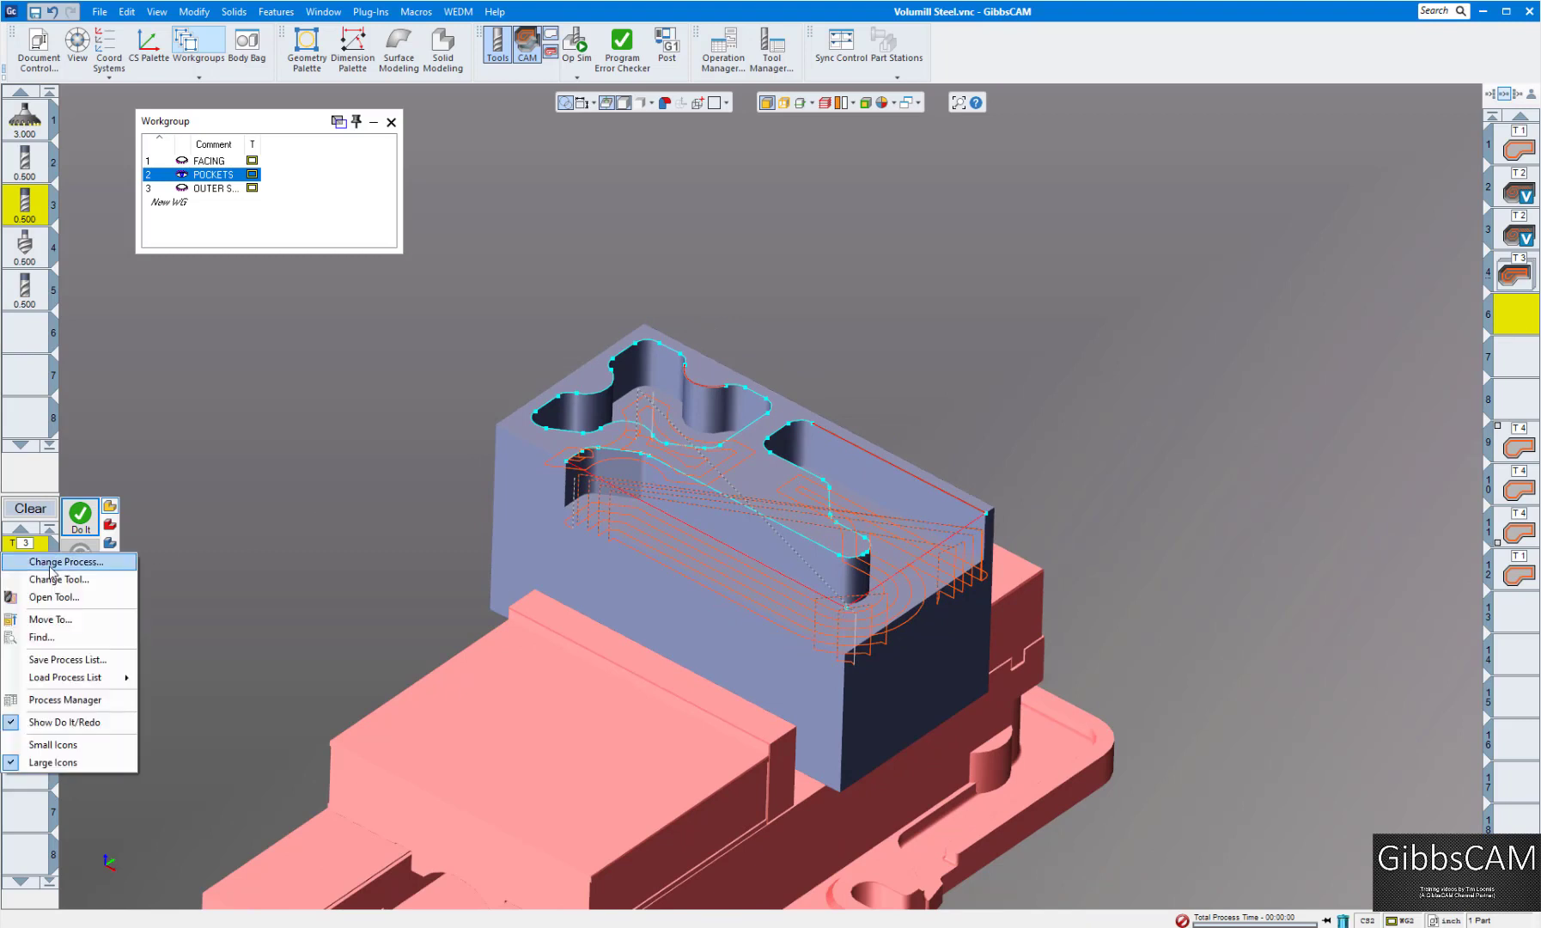
left_click(53, 567)
left_click(163, 470)
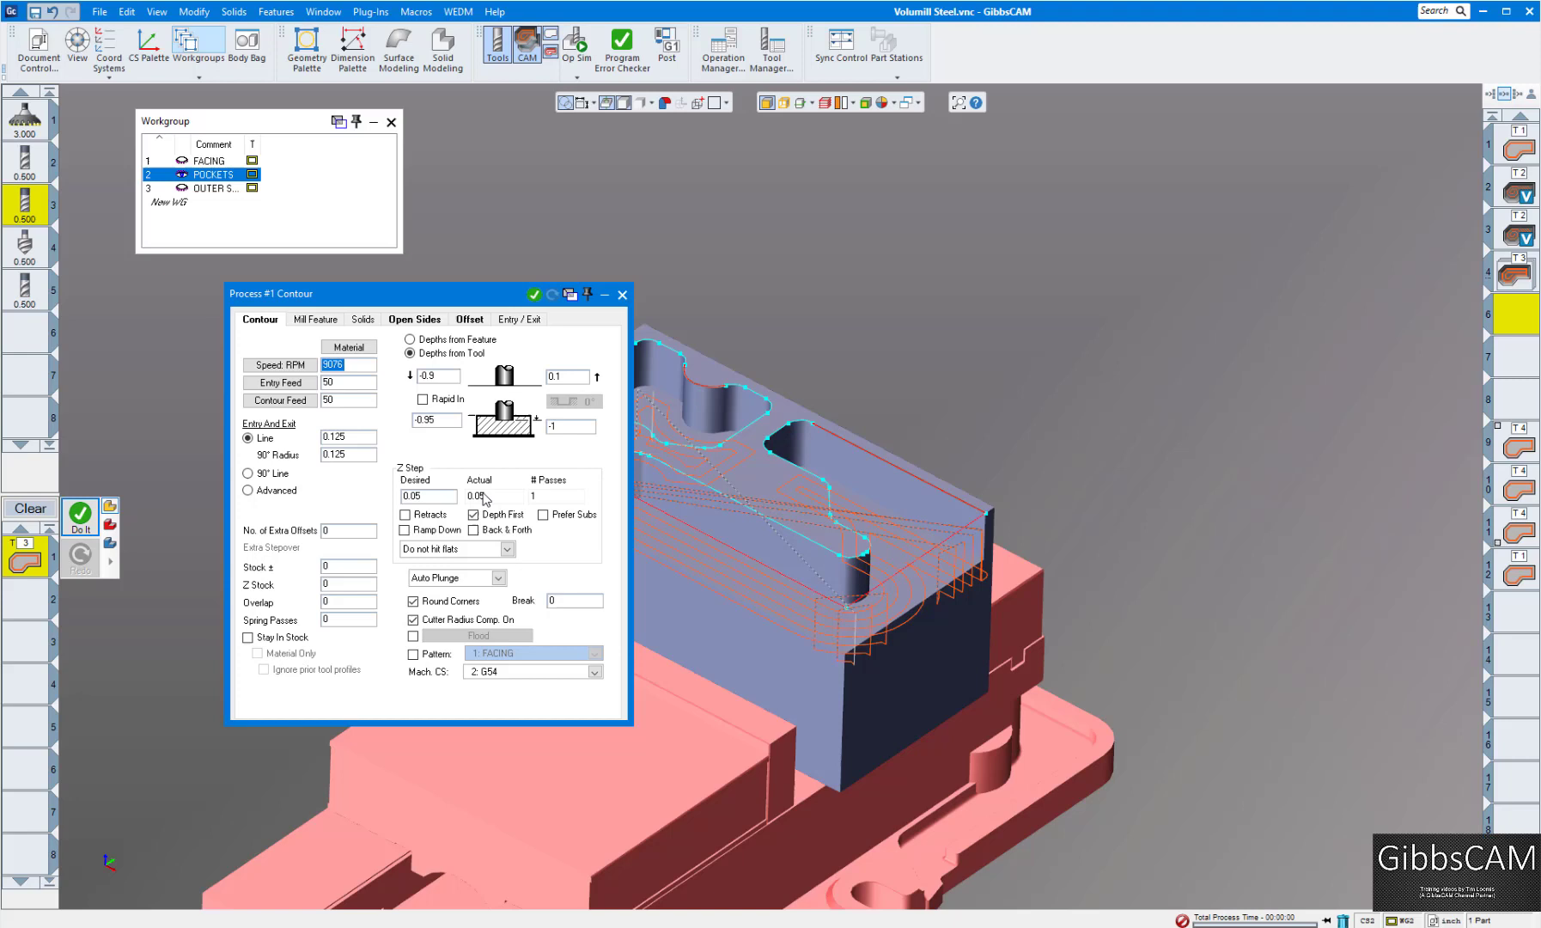
left_click(622, 296)
left_click(690, 385)
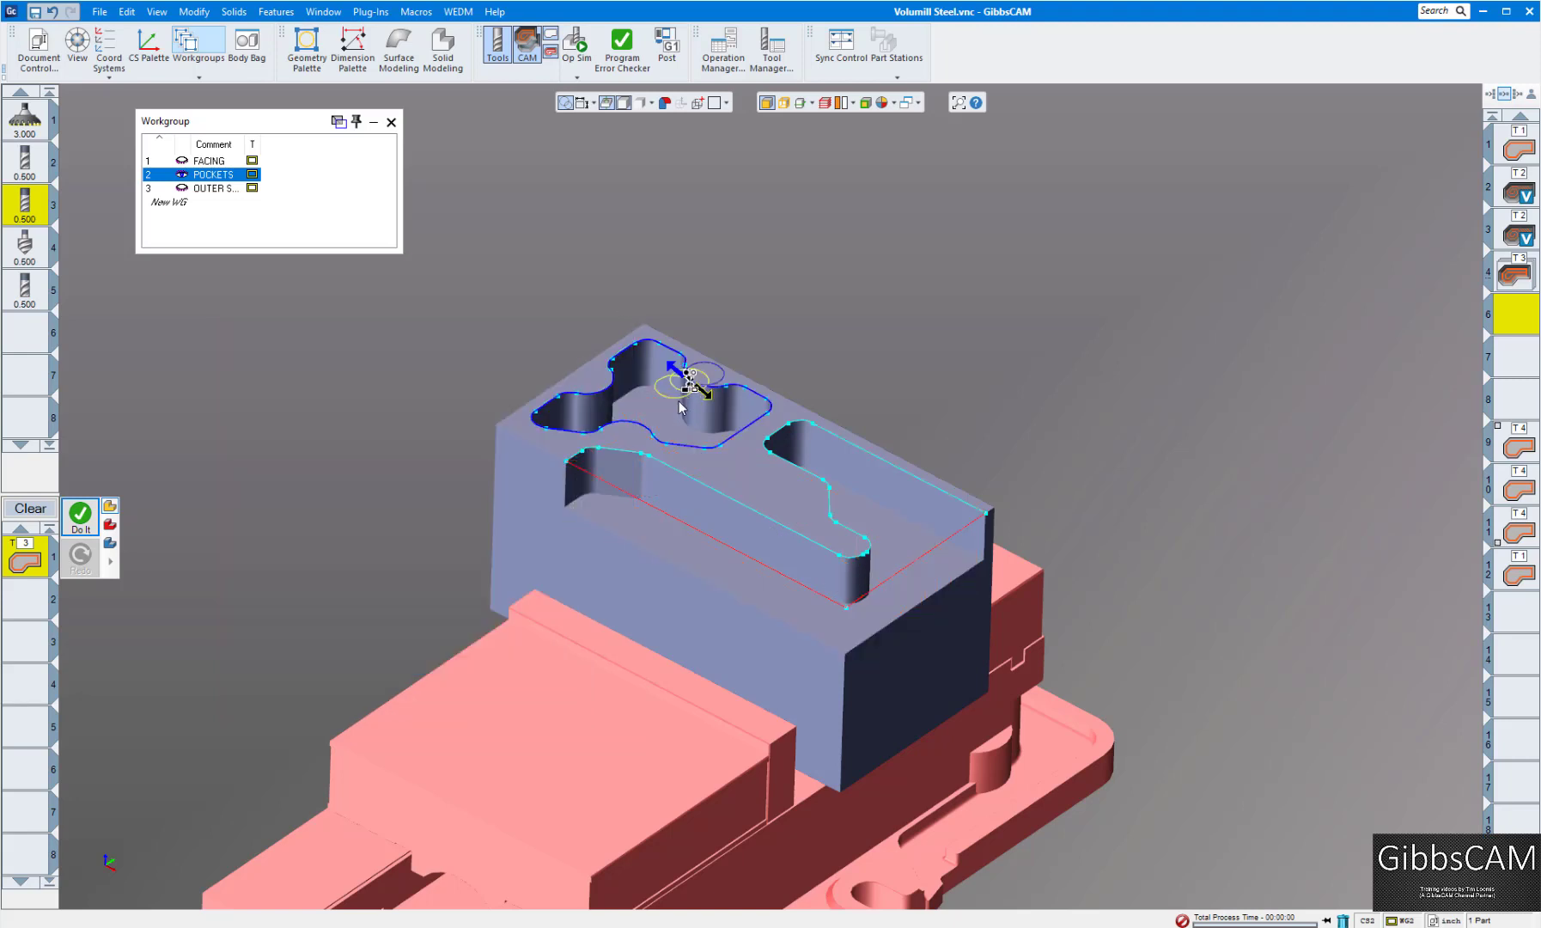
left_click(80, 517)
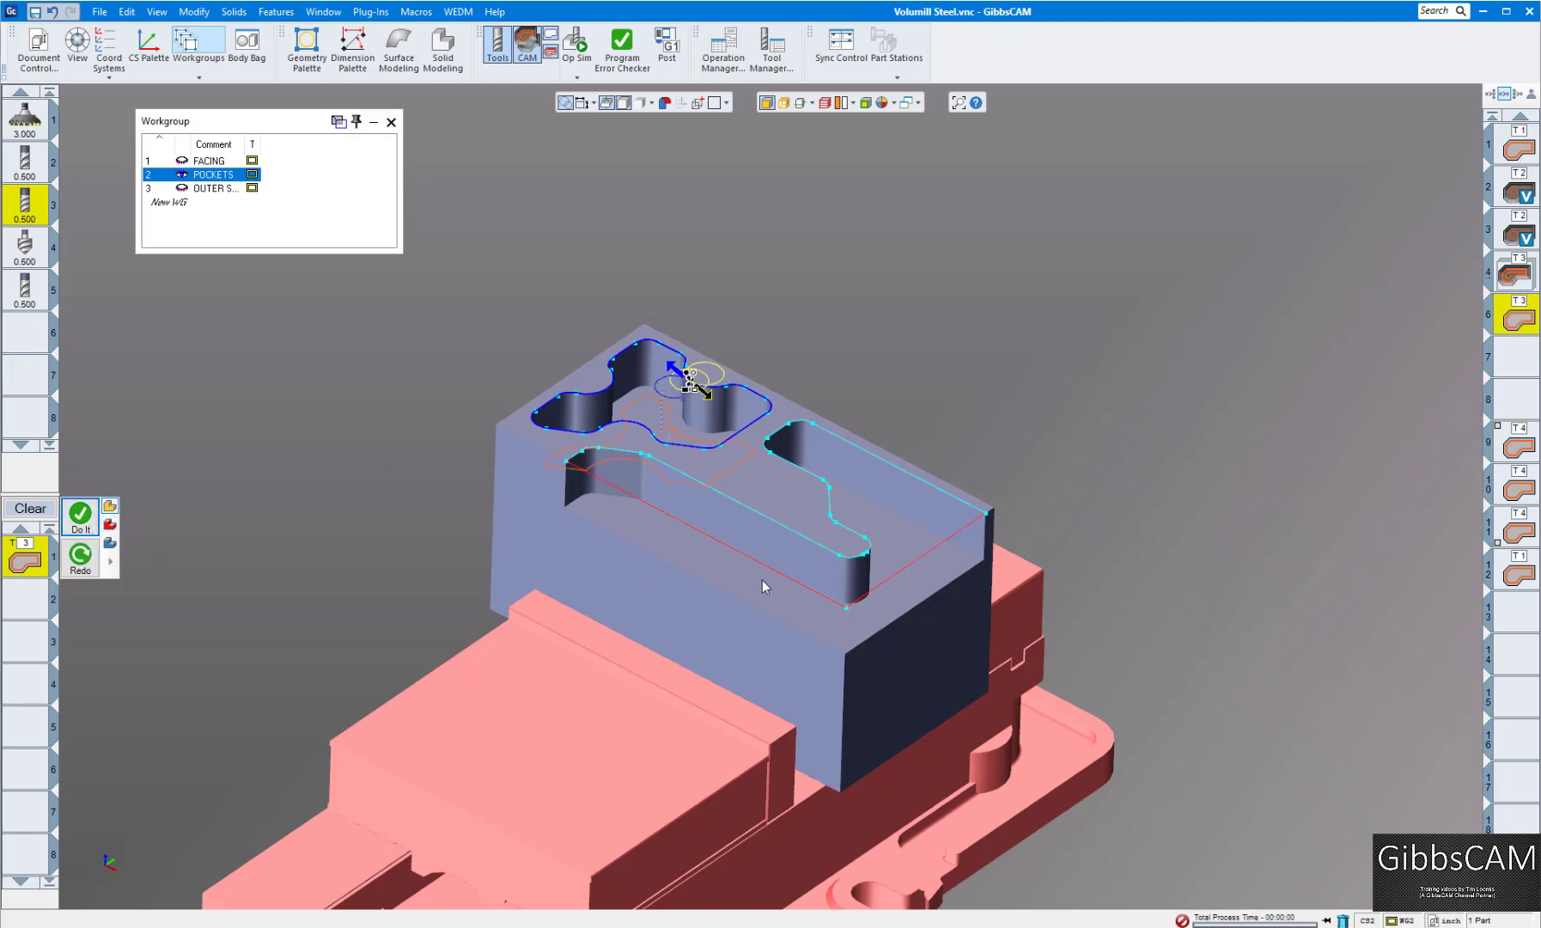
Add a contour finish pass around the right pocket, with a chosen start point, in an empty operation slot
left_click(974, 512)
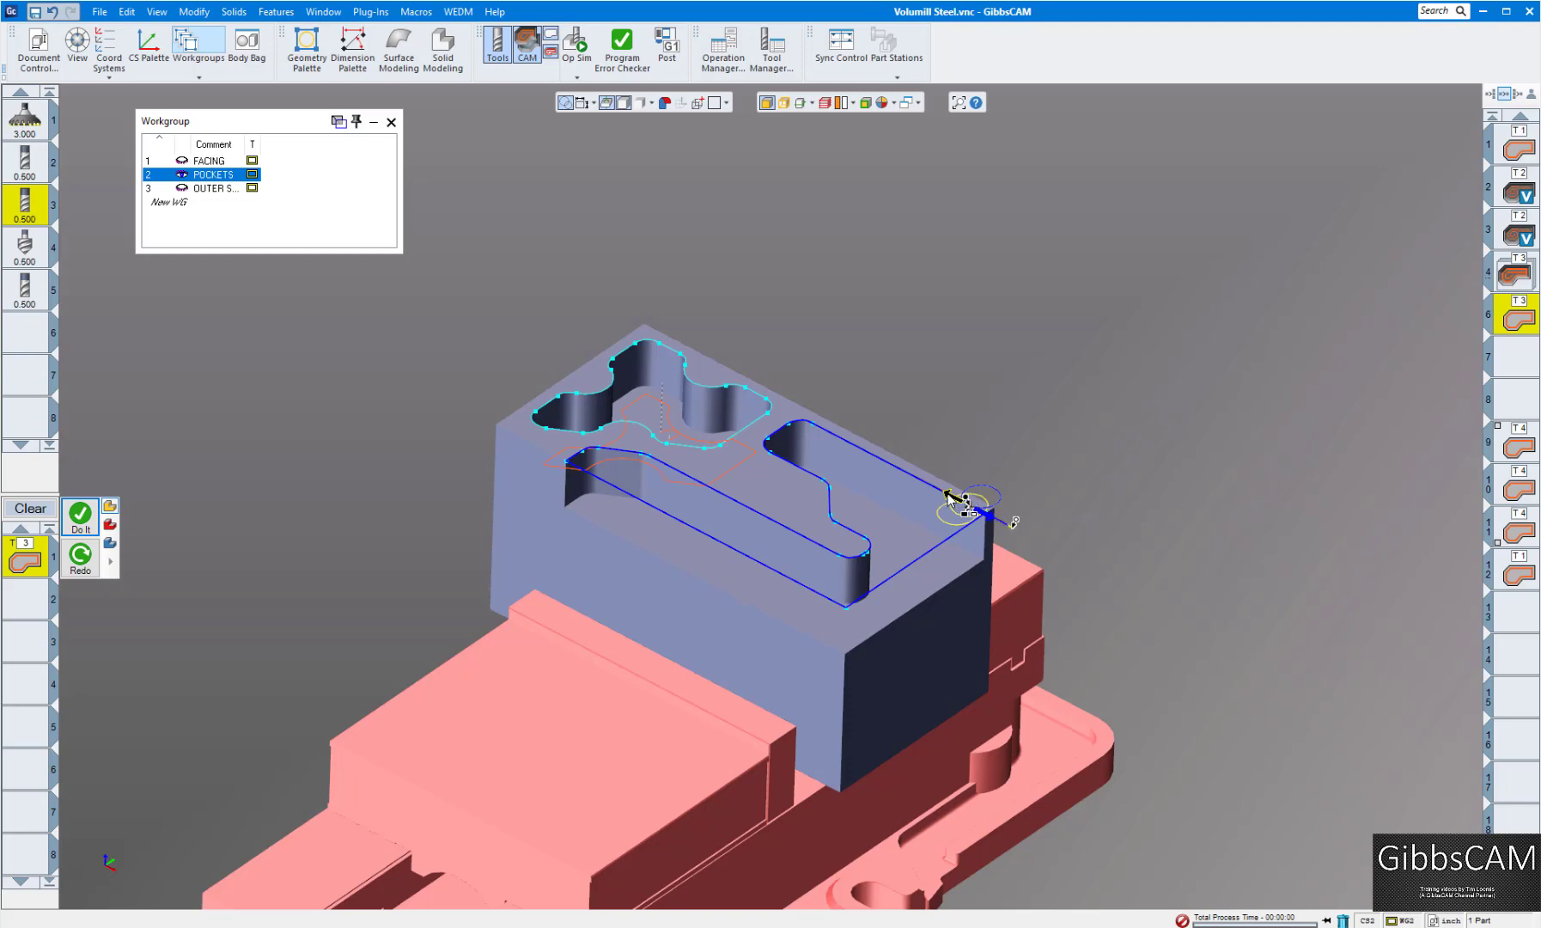
left_click(573, 452)
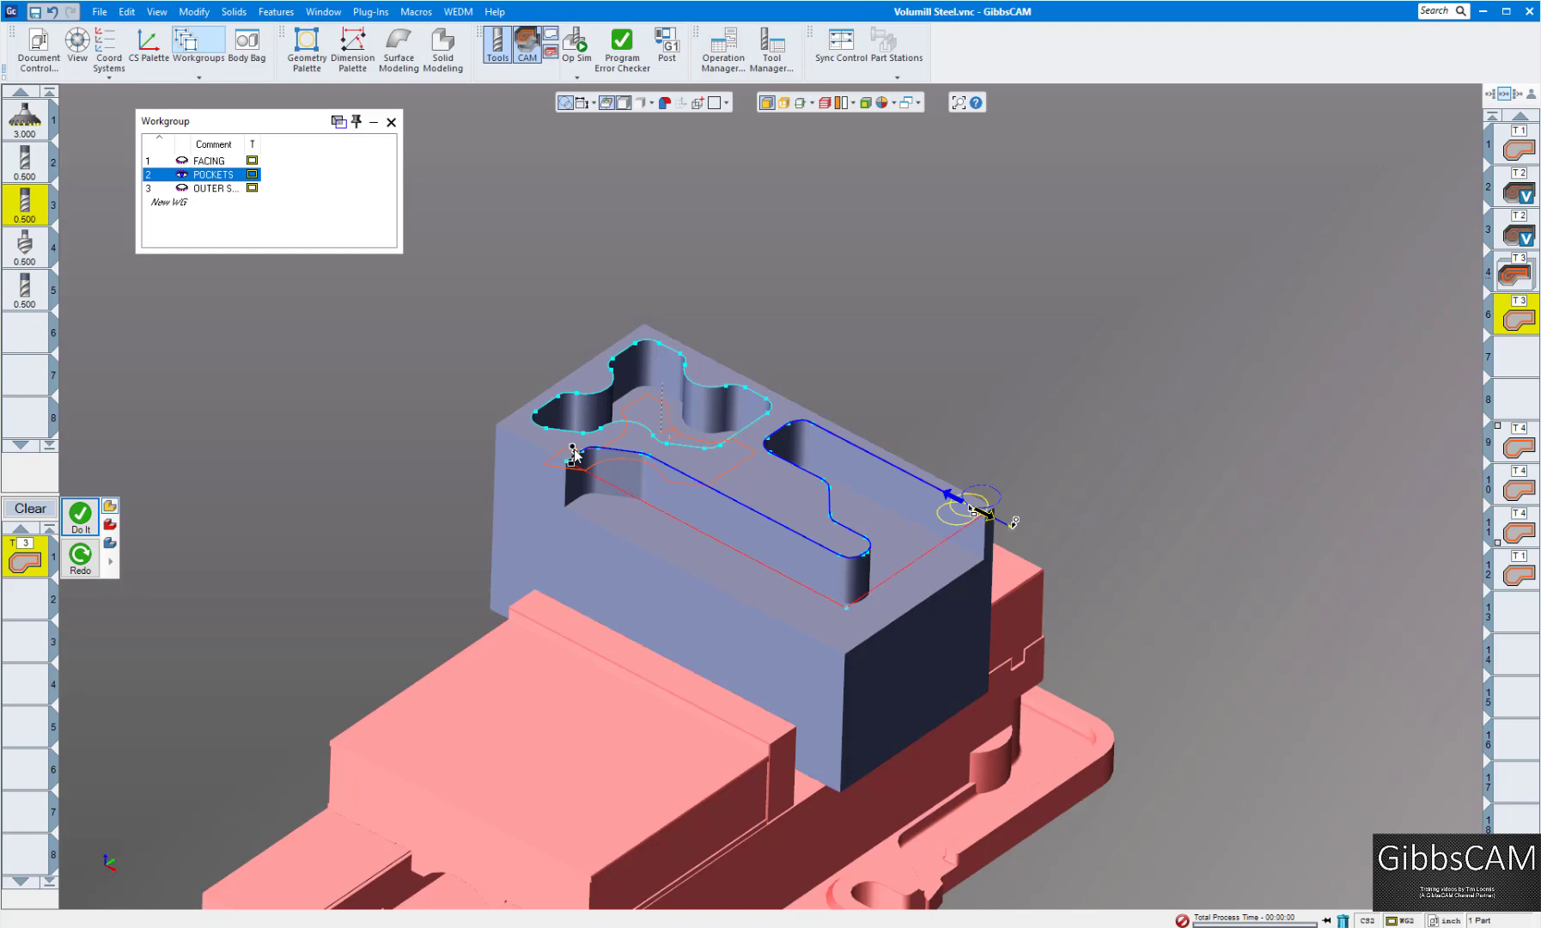
left_click(81, 518)
left_click(1482, 371)
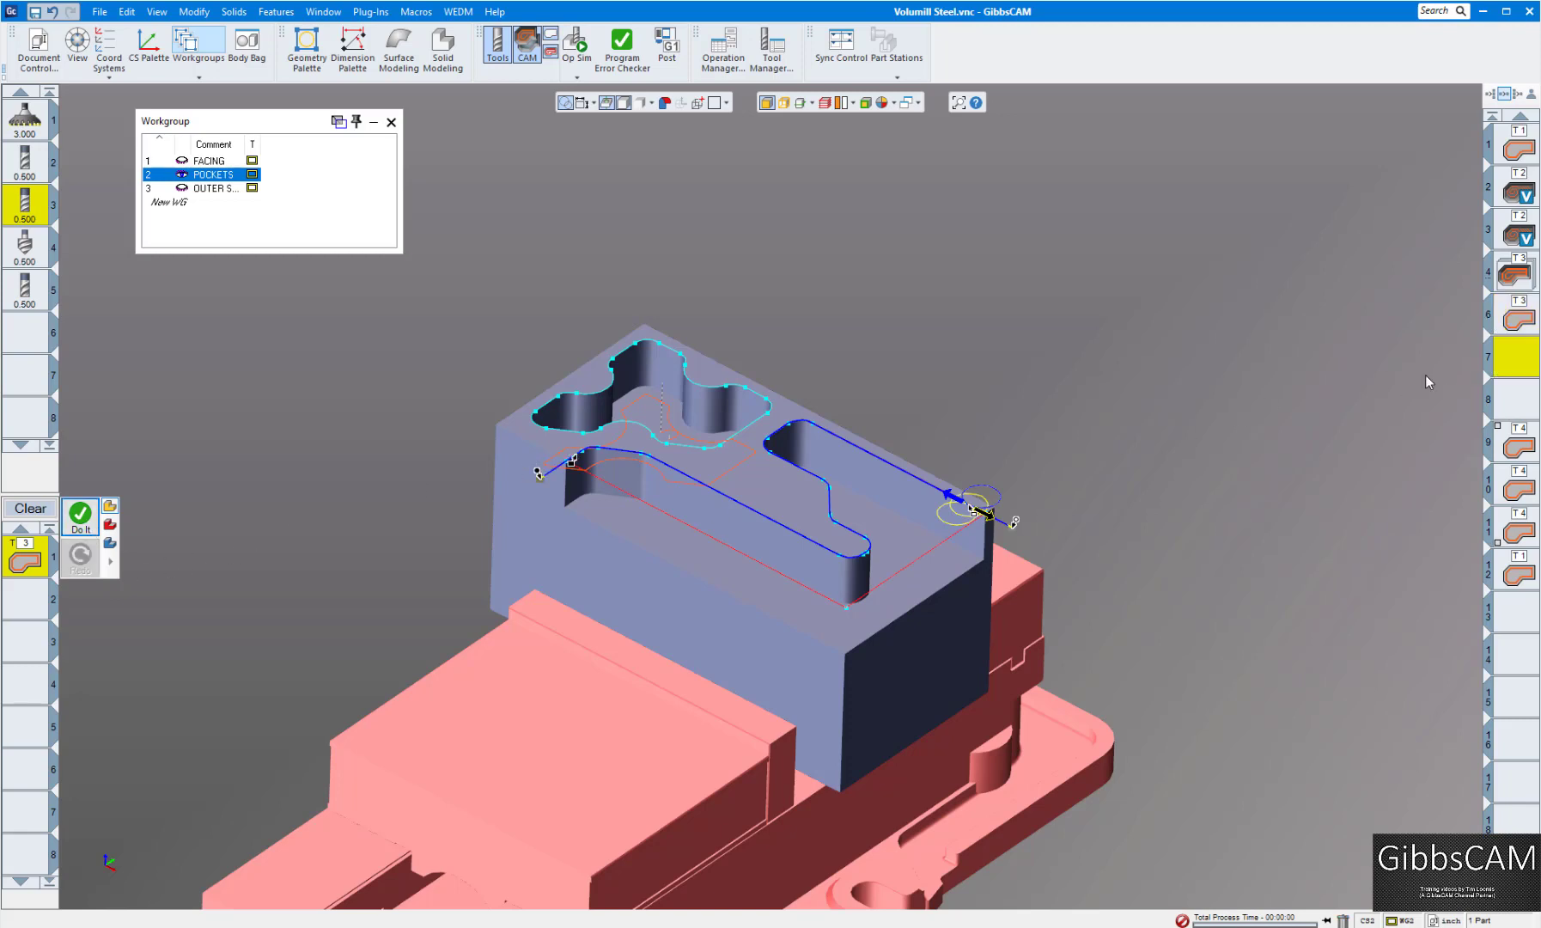
left_click(81, 515)
scroll(644, 386, "down", 3)
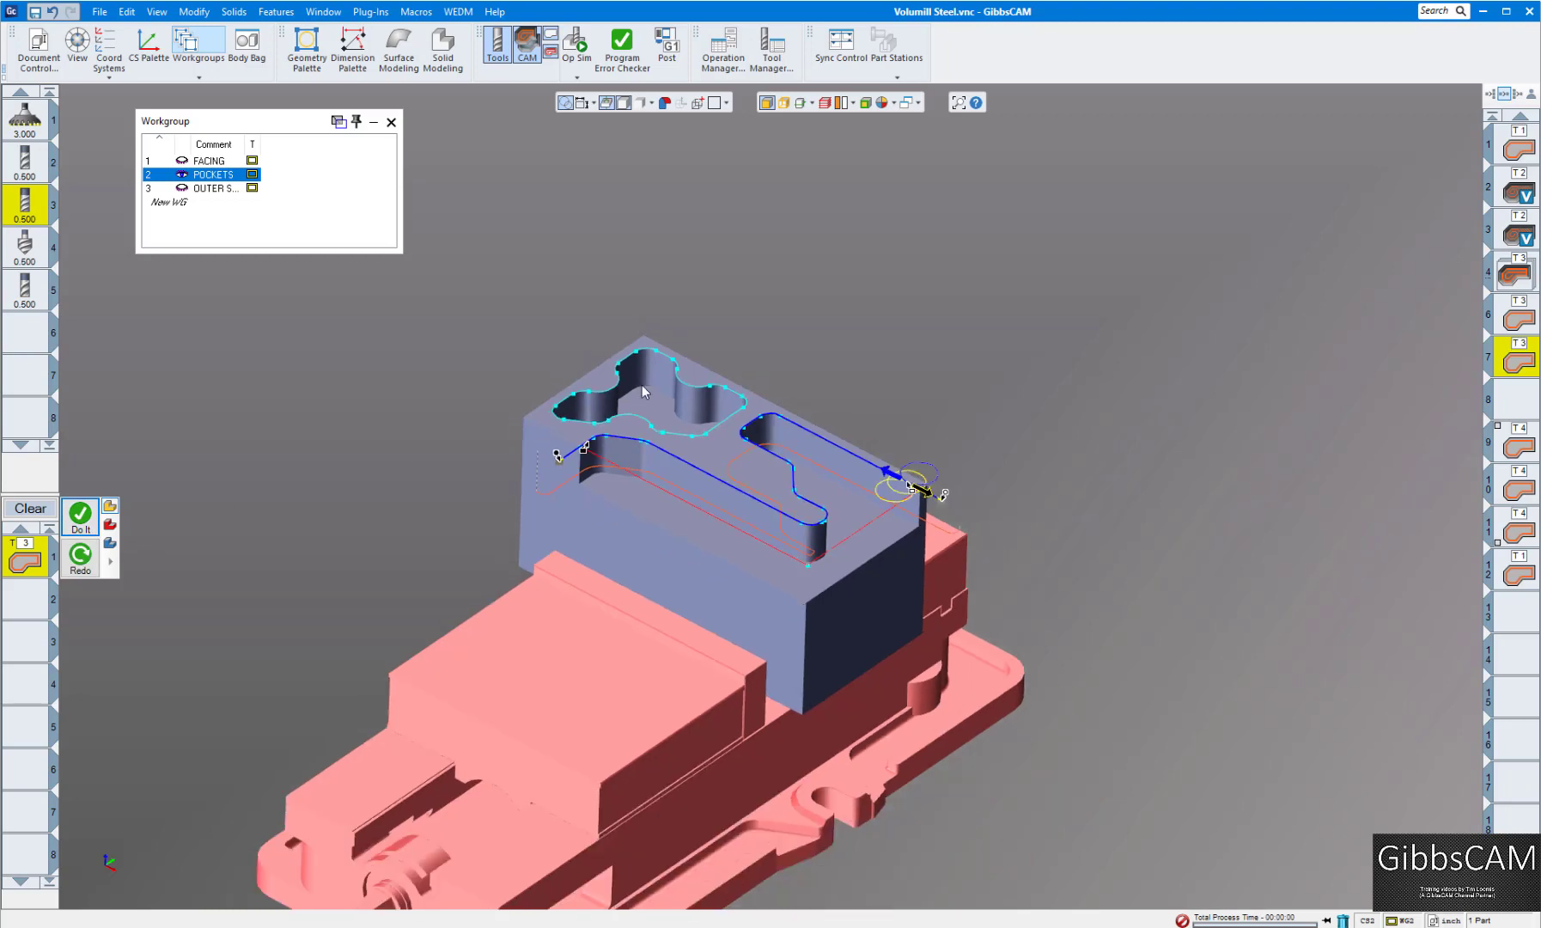
scroll(918, 402, "up", 4)
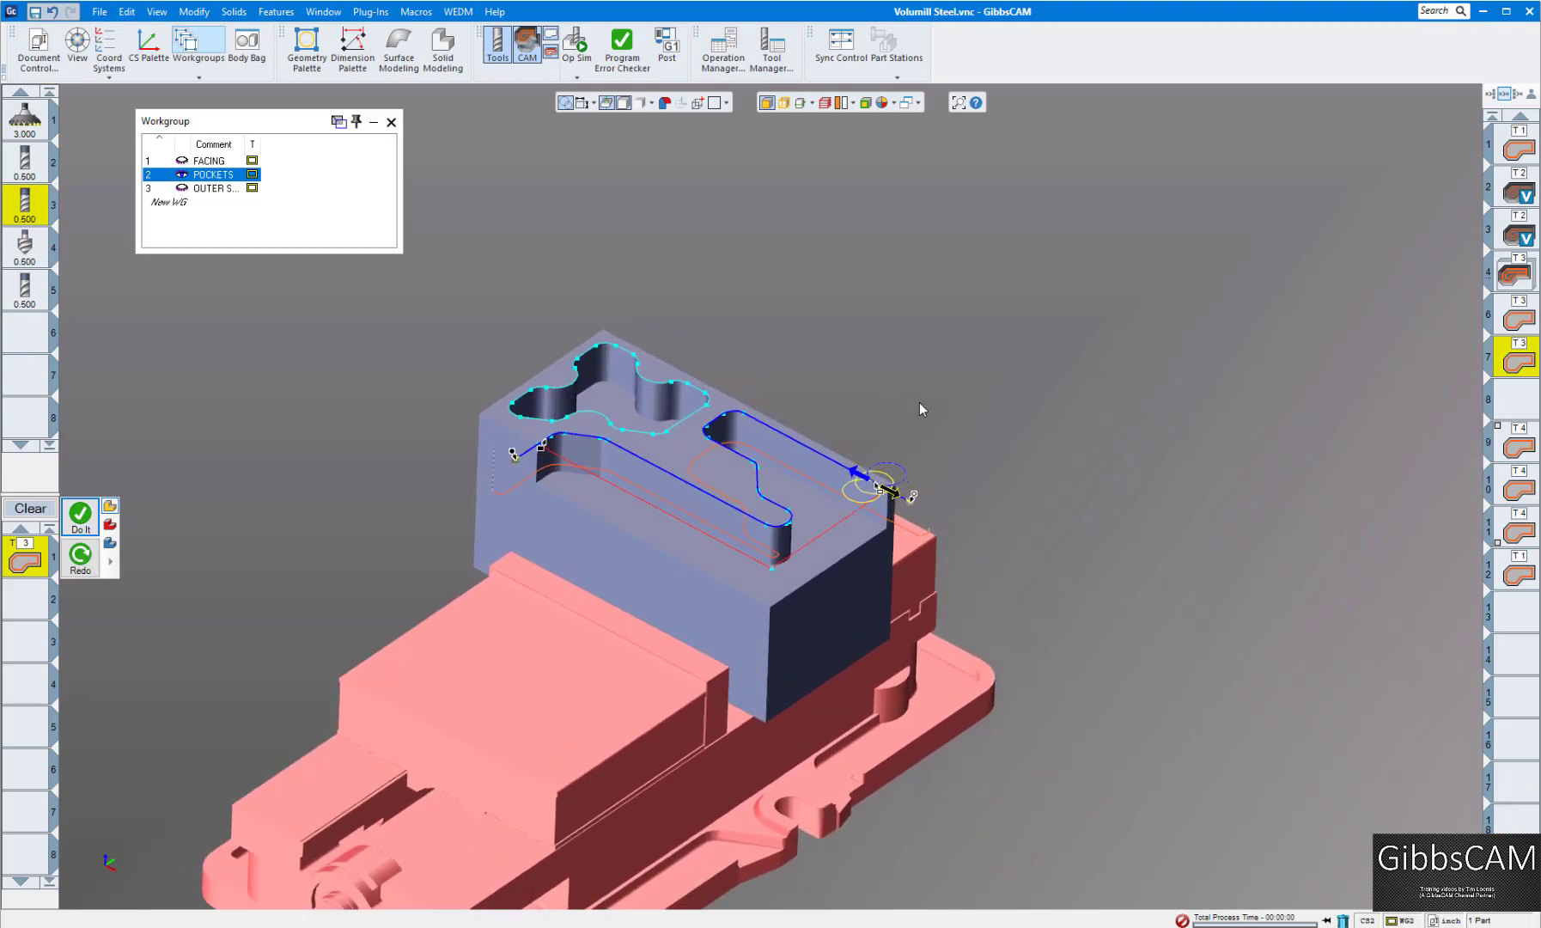
scroll(919, 402, "up", 2)
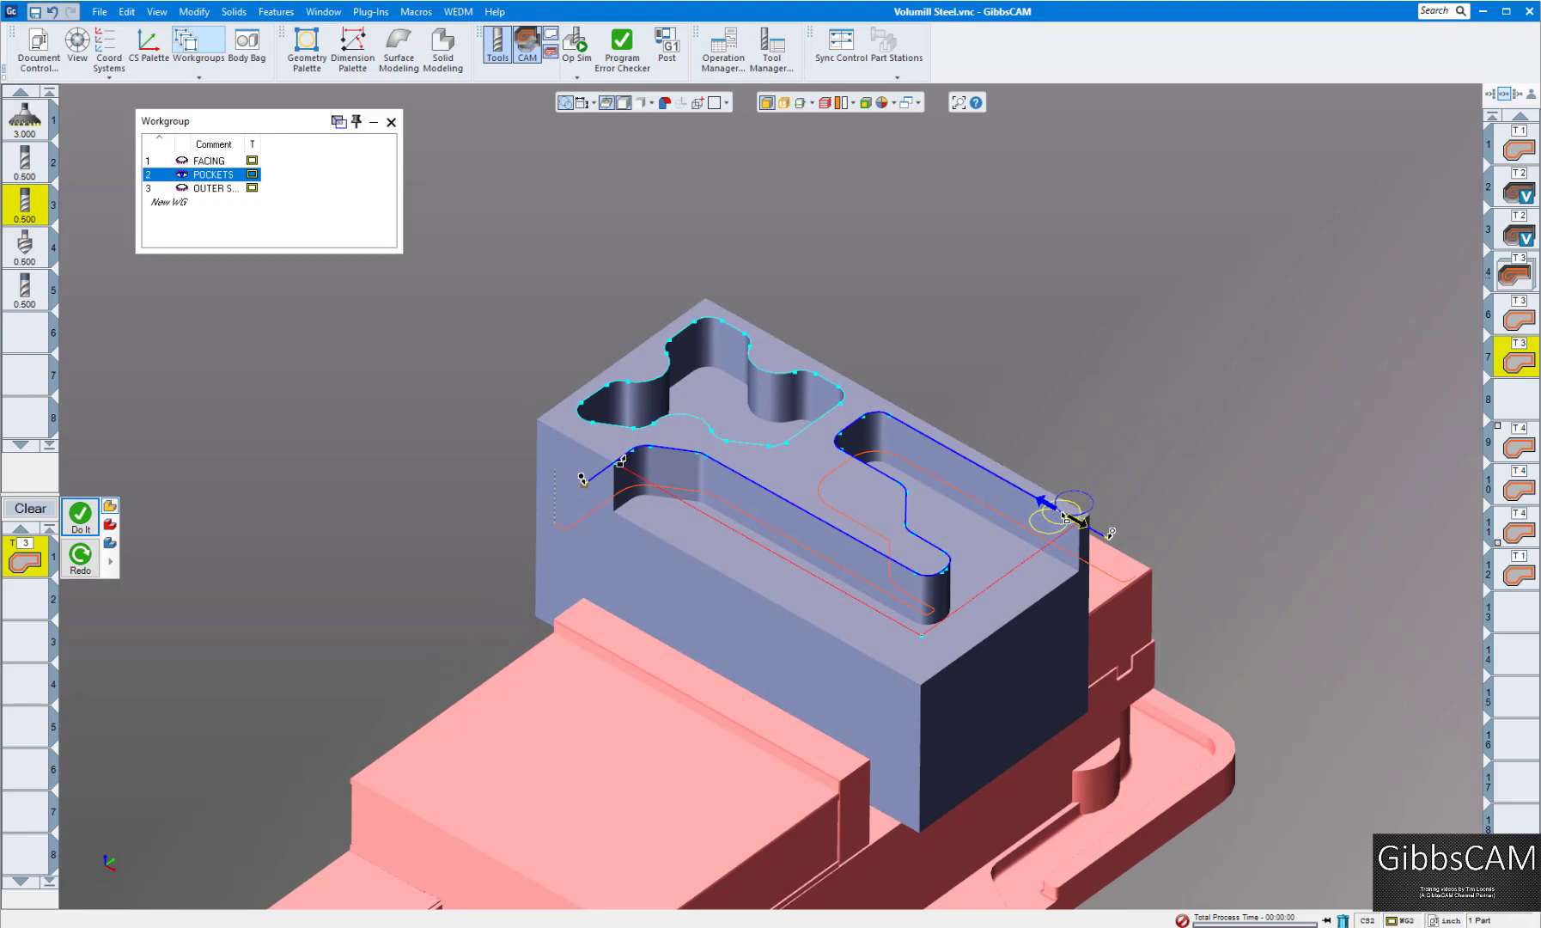
Run Op Sim from raw stock at increased speed, briefly viewing the VoluMill video window
left_click(1518, 318)
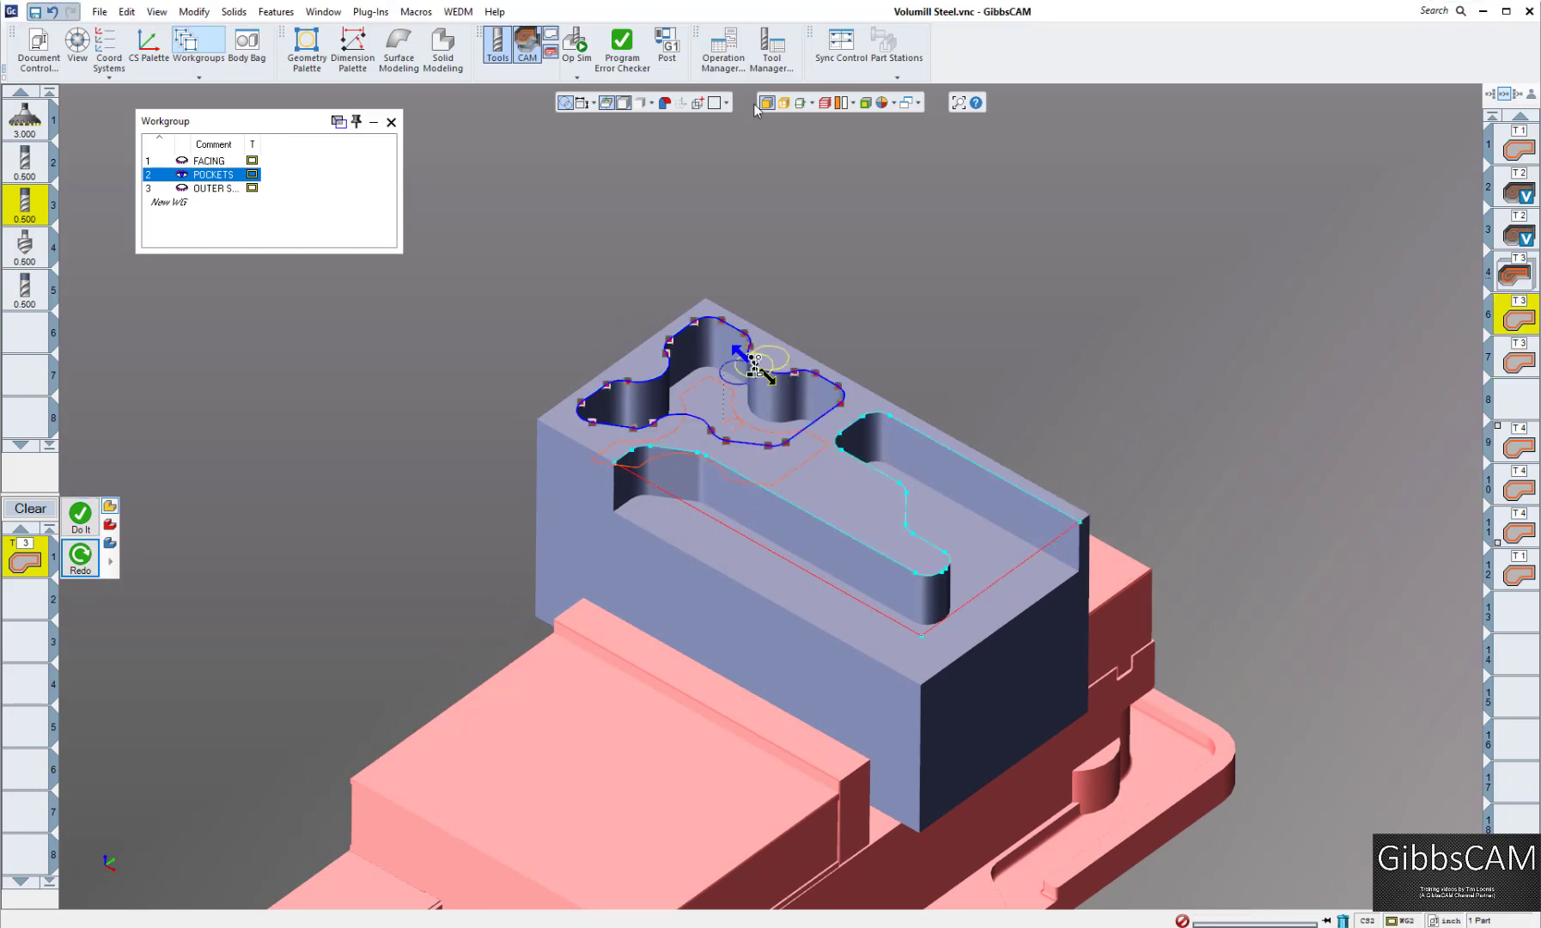
left_click(577, 51)
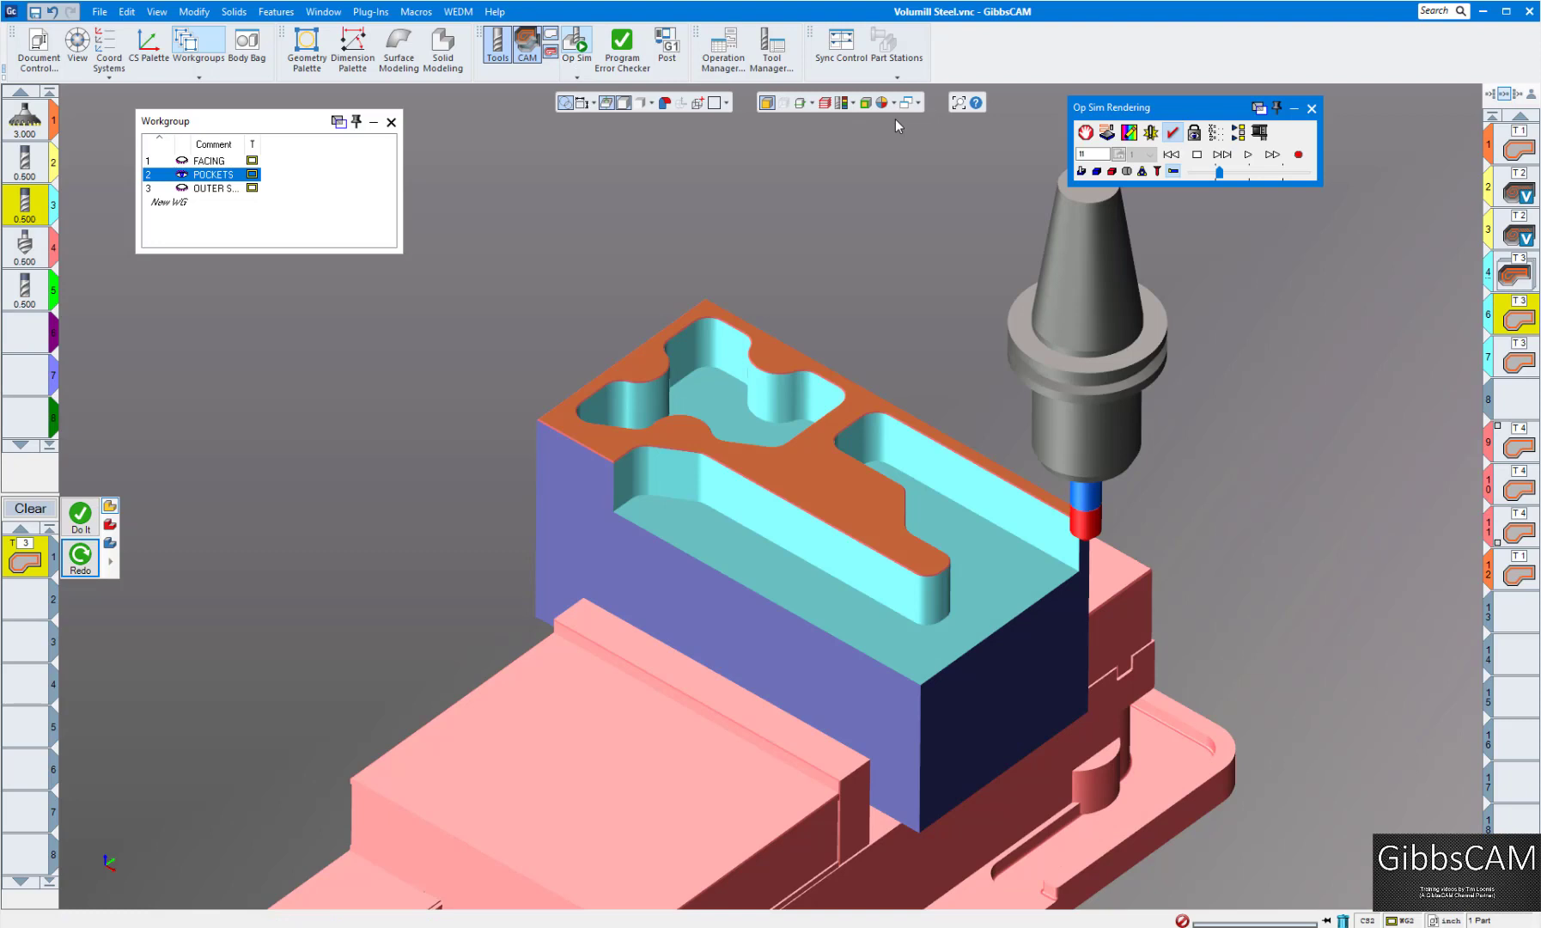
left_click(1171, 155)
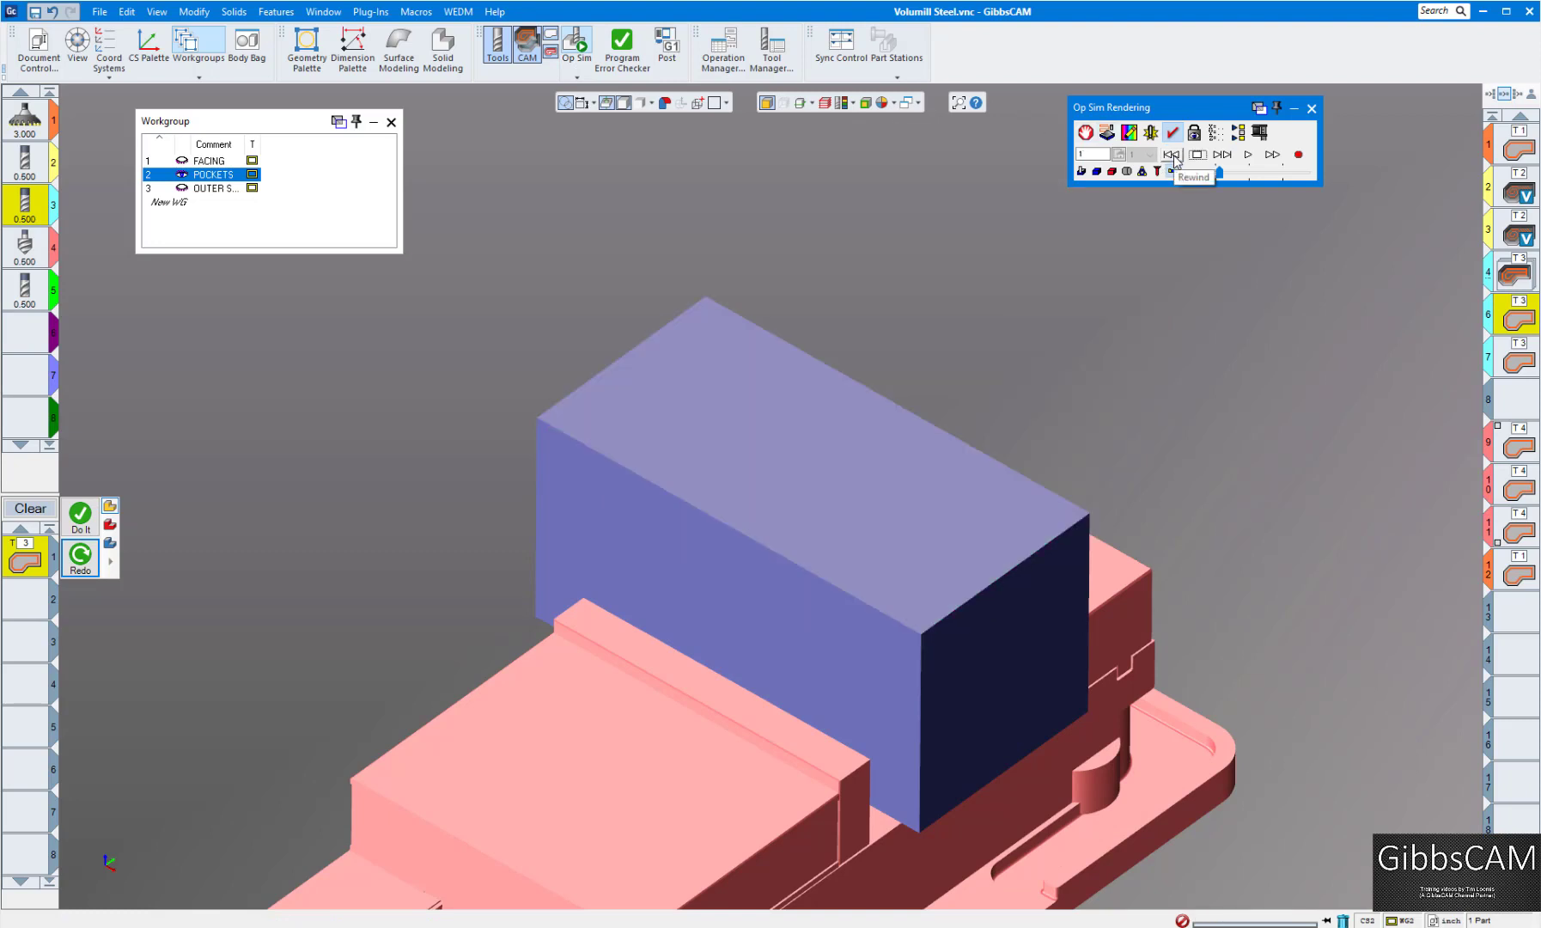
left_click(1247, 155)
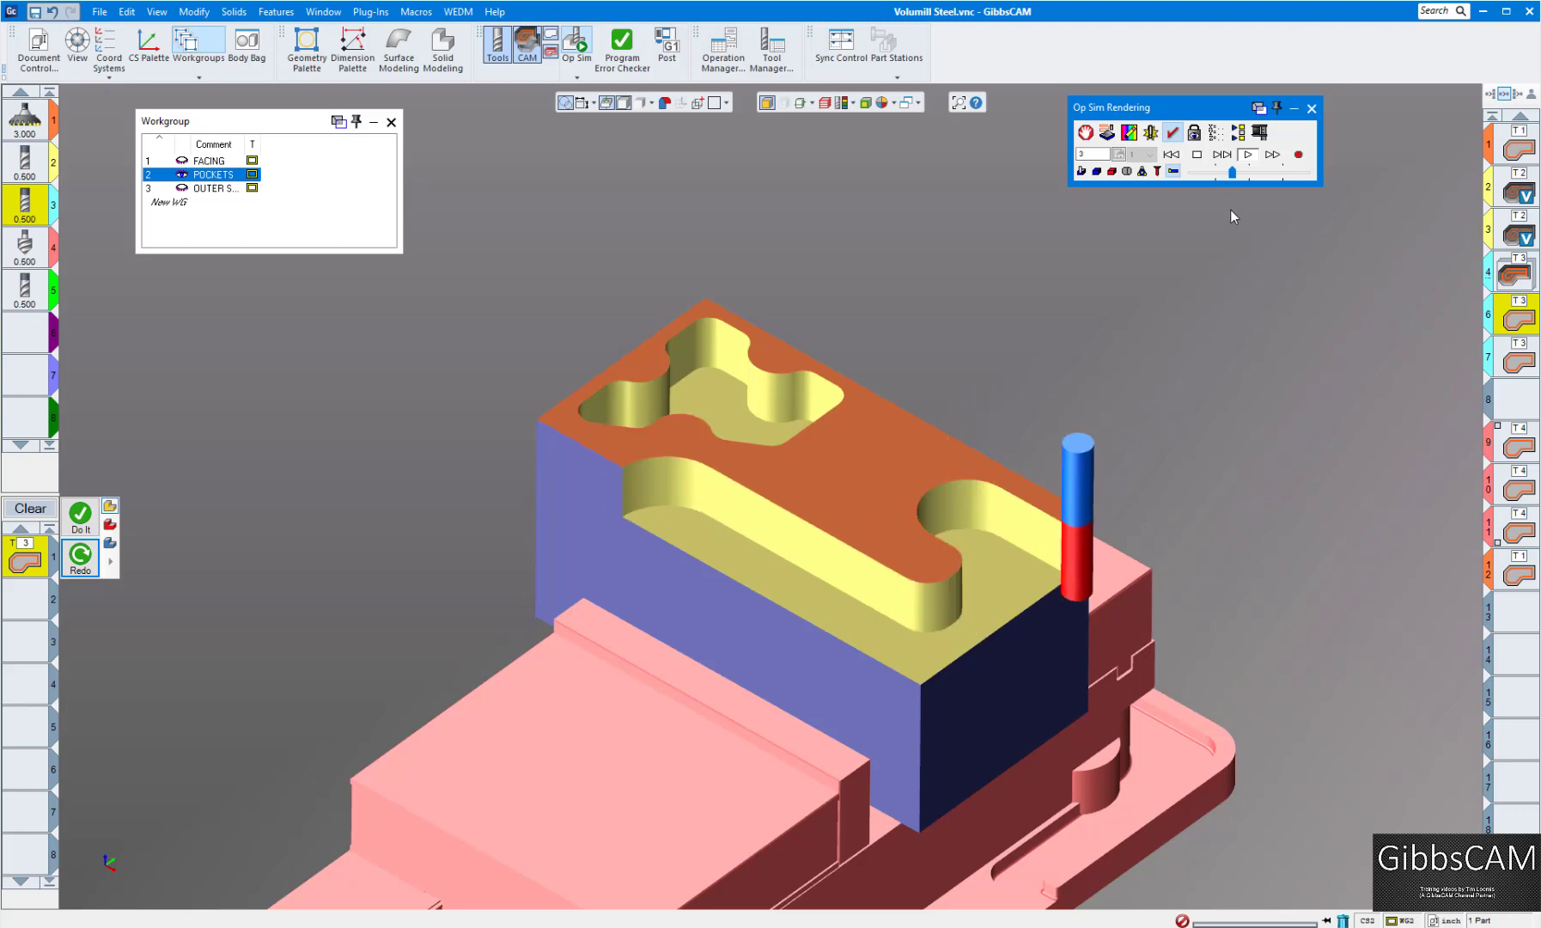
mouse_move(1232, 172)
left_mouse_down()
mouse_move(1249, 171)
mouse_move(1229, 176)
left_mouse_up()
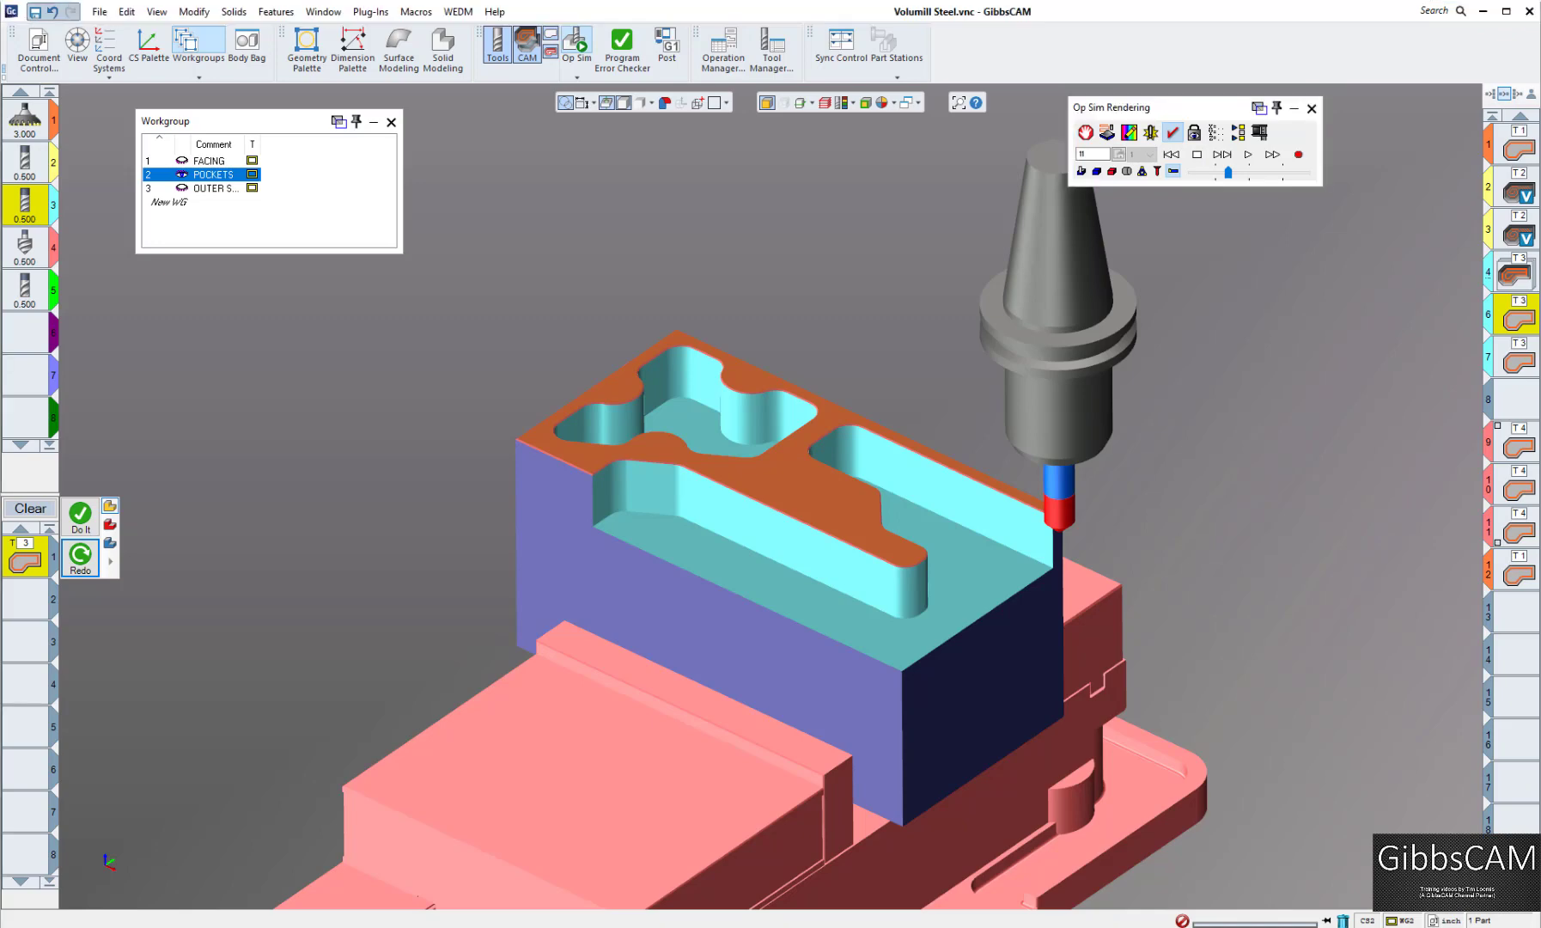
left_click_drag(1540, 94, 513, 51)
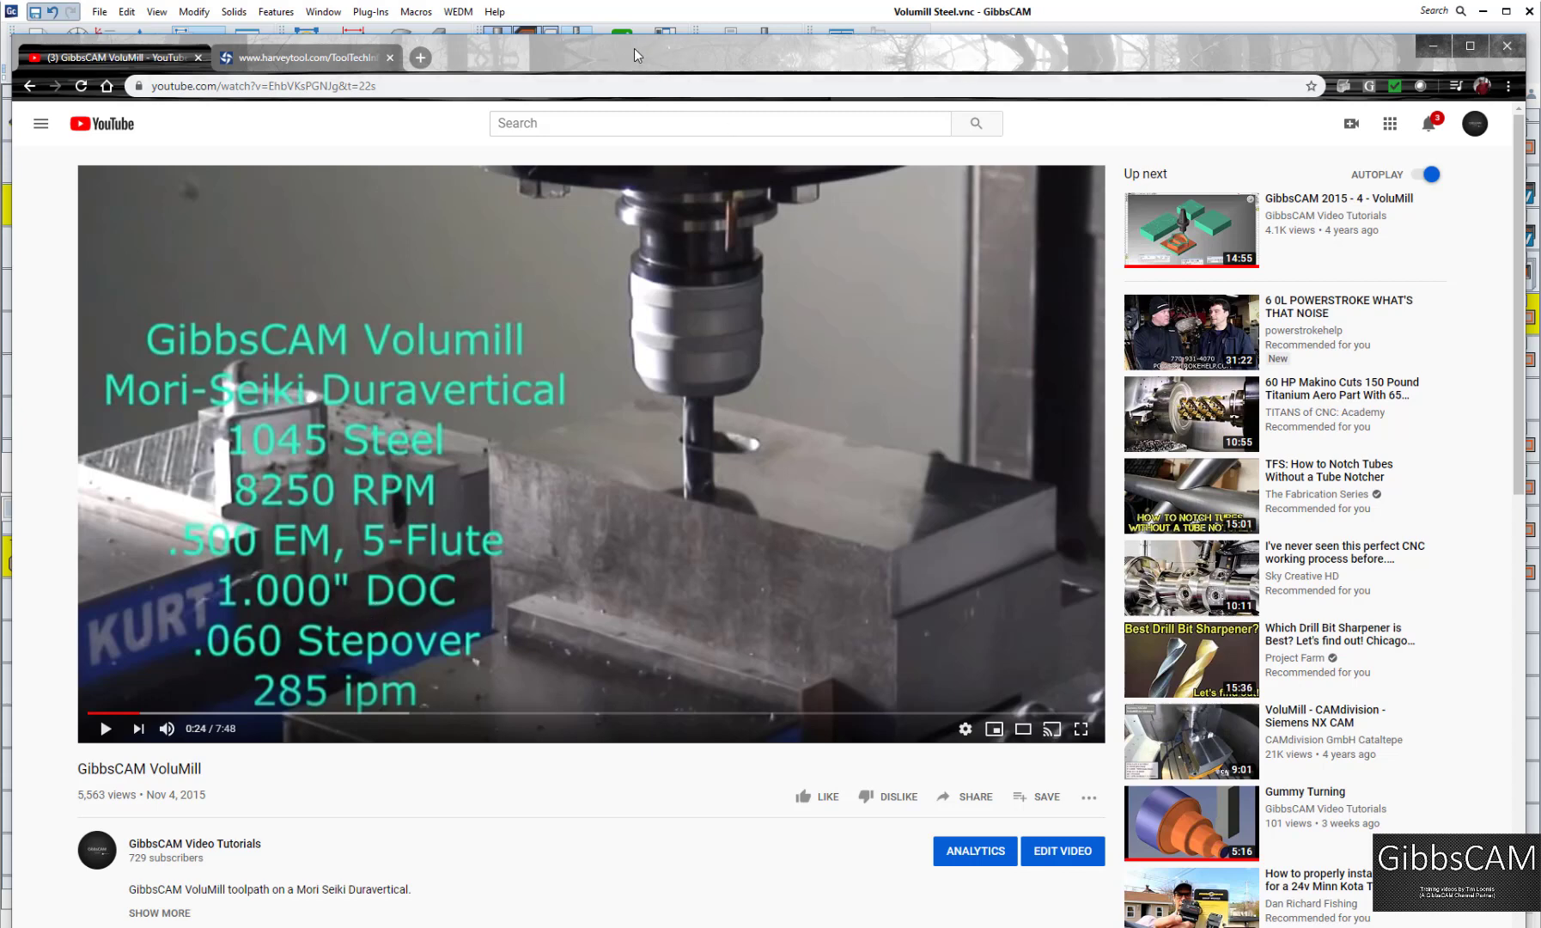
left_click_drag(634, 48, 1540, 94)
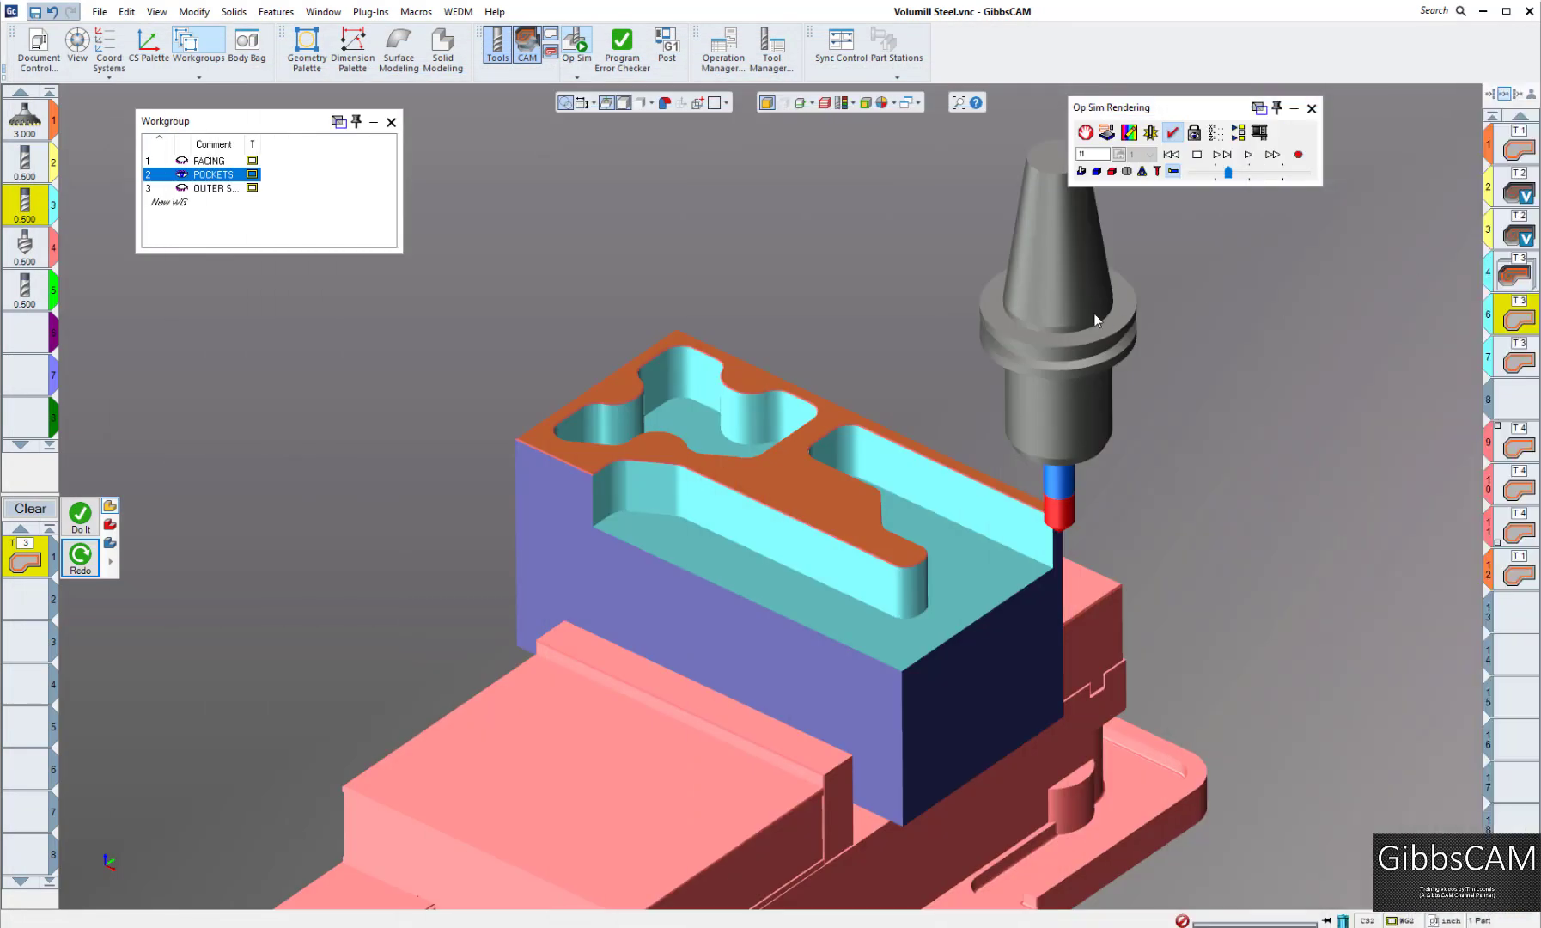